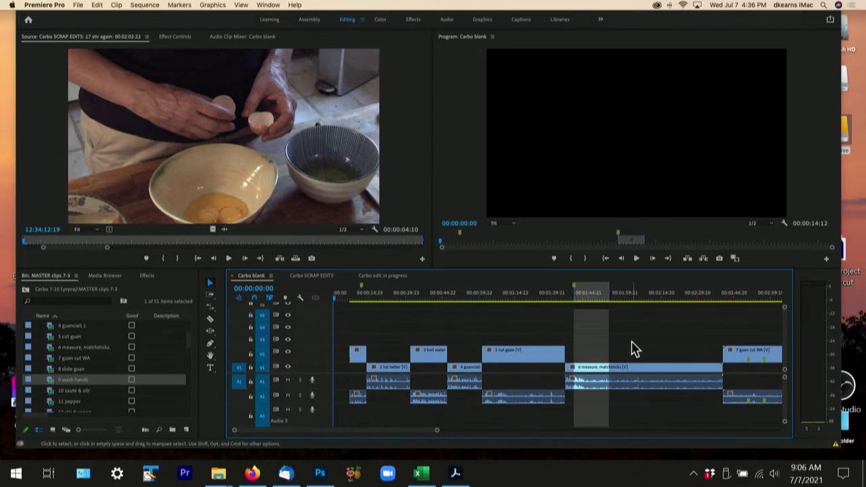
Zoom into the start of Carbo blank, preview it, and select all clips
click(348, 296)
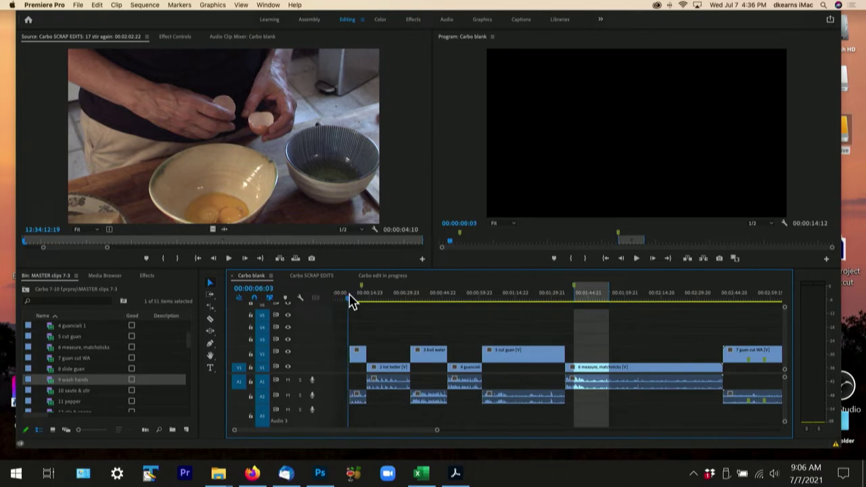
key(=)
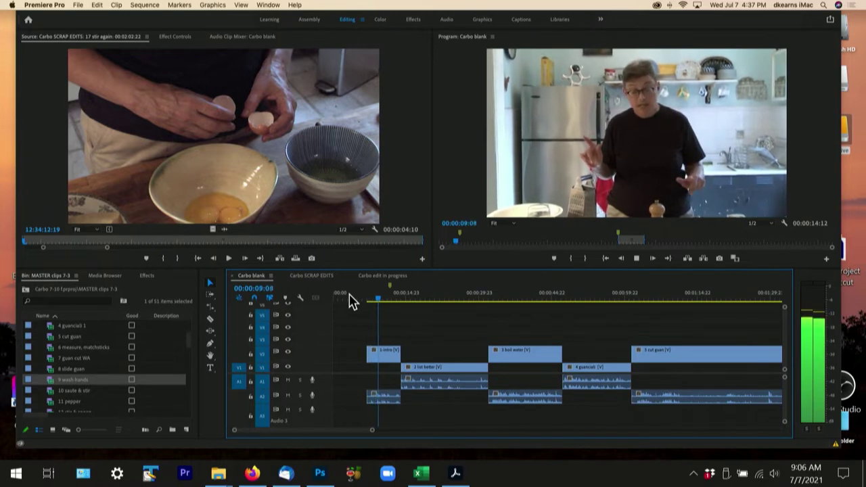
key(space)
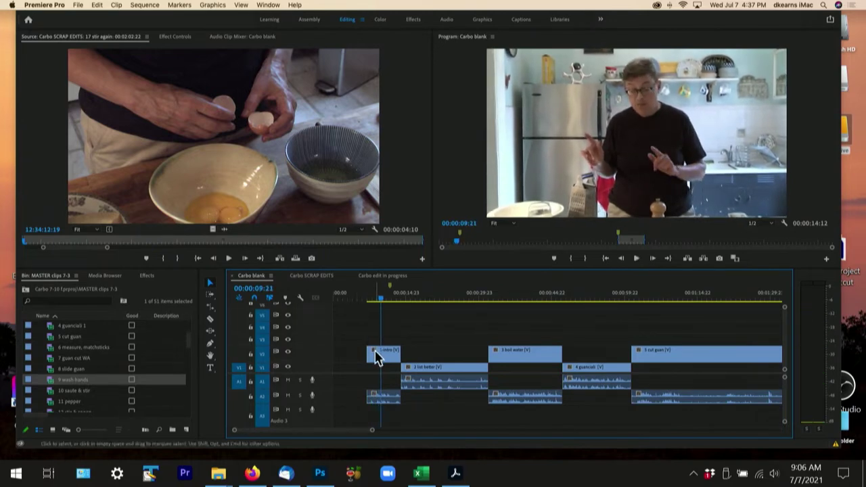
key(super+a)
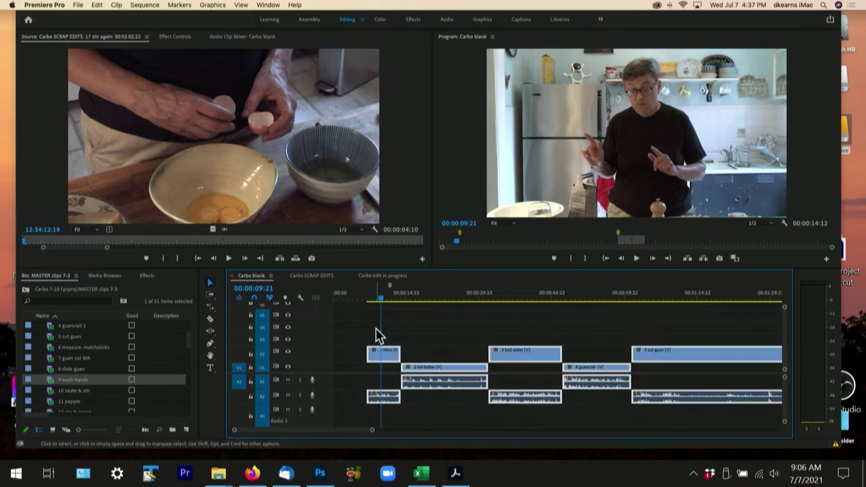
Shift all clips later to leave an empty lead-in, then preview the 1 intro clip
drag(388, 361, 415, 350)
click(471, 351)
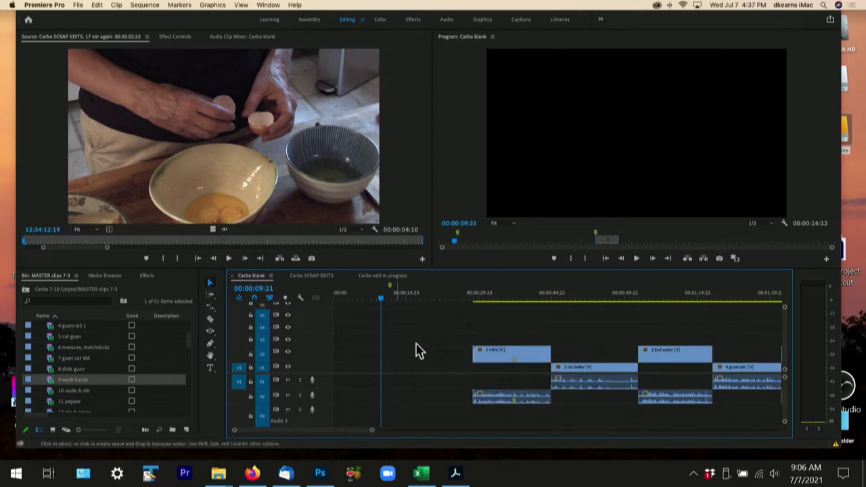
click(471, 298)
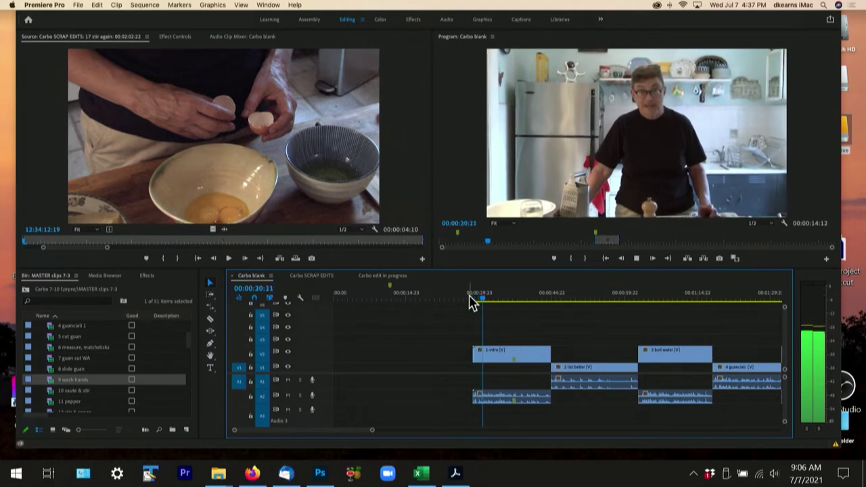
key(space)
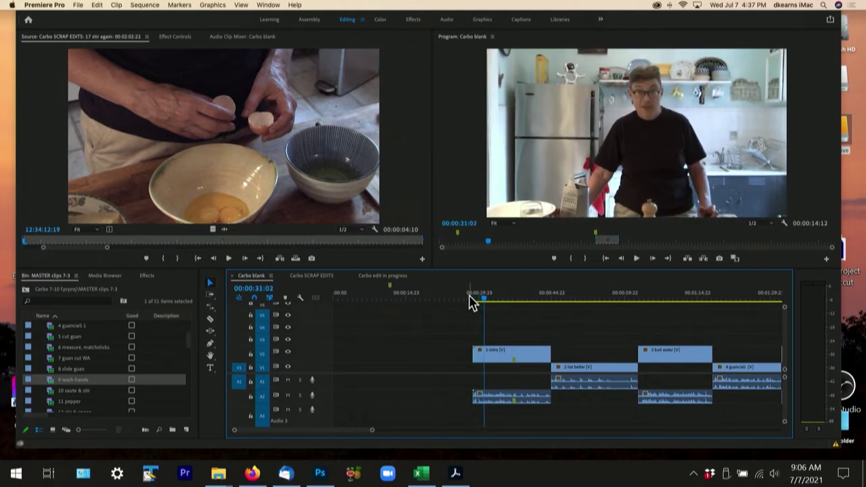
click(471, 298)
key(space)
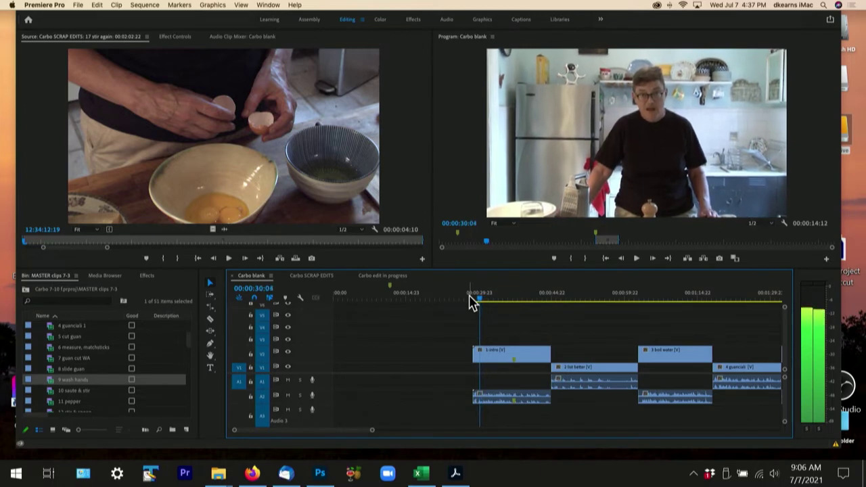
click(472, 297)
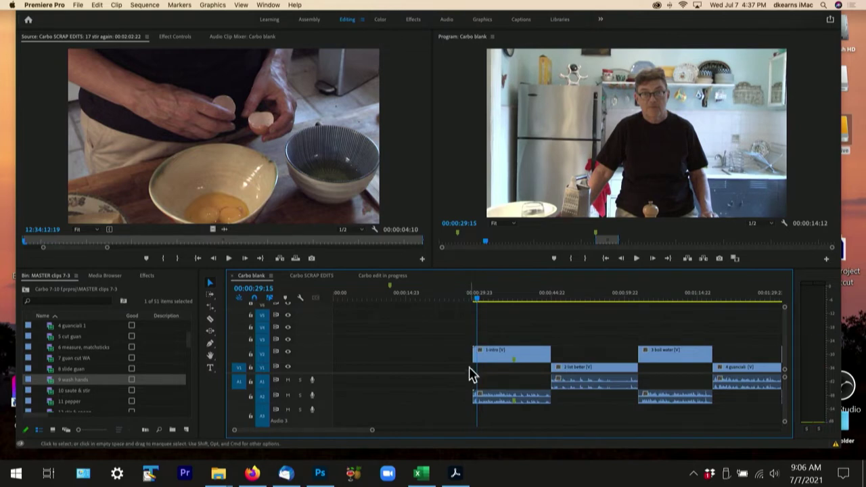
Trim a few frames off the 1 intro clip's head and play it back
drag(476, 352, 479, 351)
key(space)
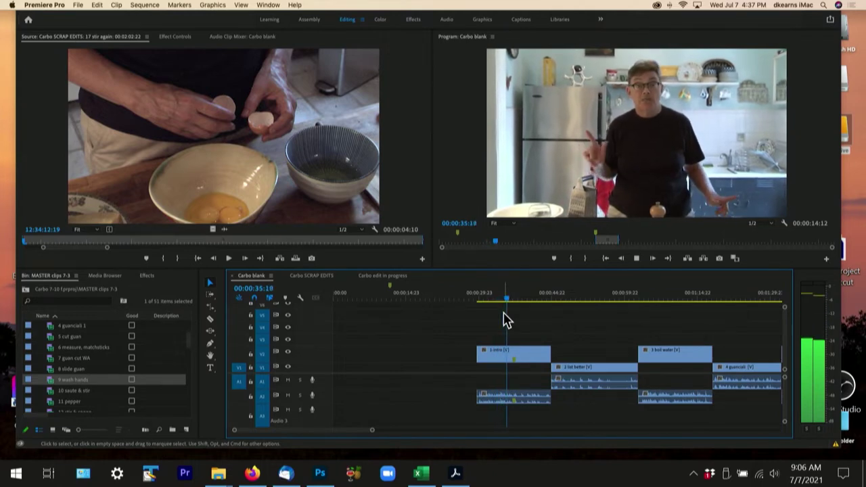
key(space)
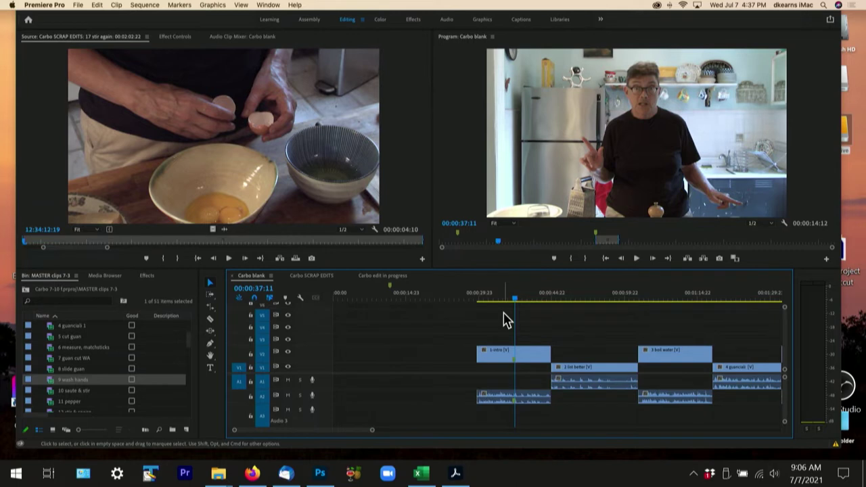
scroll(508, 320, up, 4)
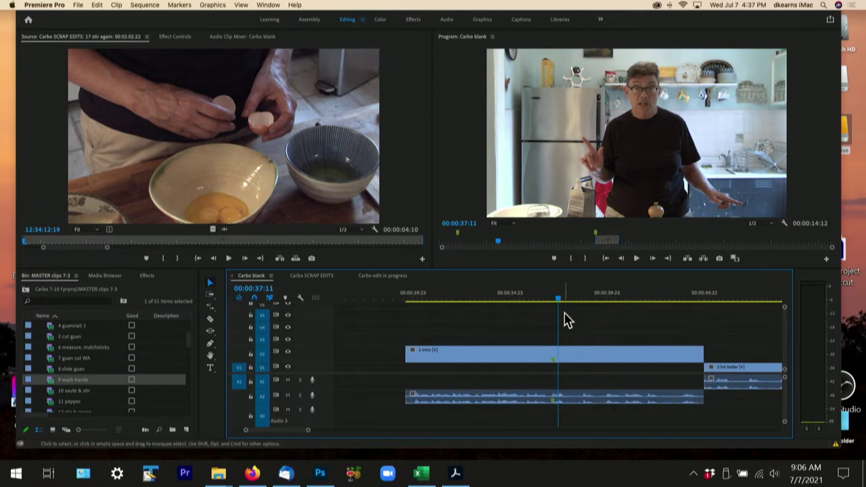
Step to 00:00:37:06 and ripple trim the intro's end there with W
key(Left)
key(Left)
key(Left)
key(Left)
key(Left)
key(Left)
key(Left)
key(Left)
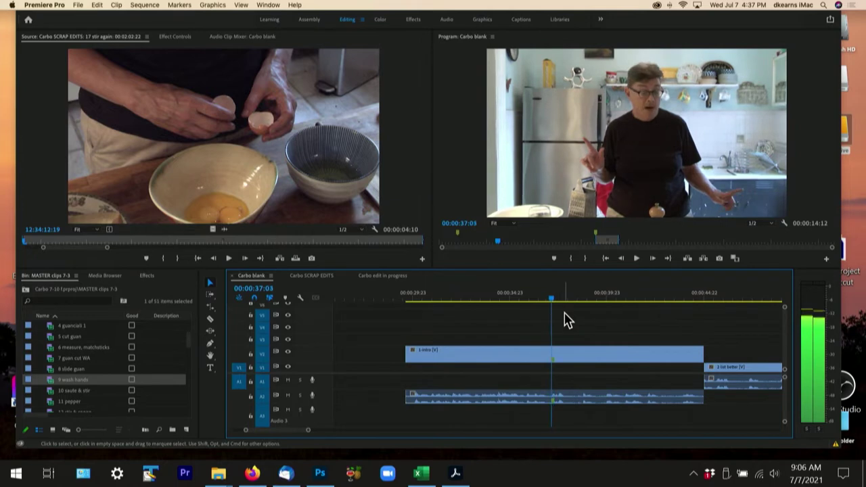
key(Left)
key(Right)
key(Right)
key(Right)
key(Right)
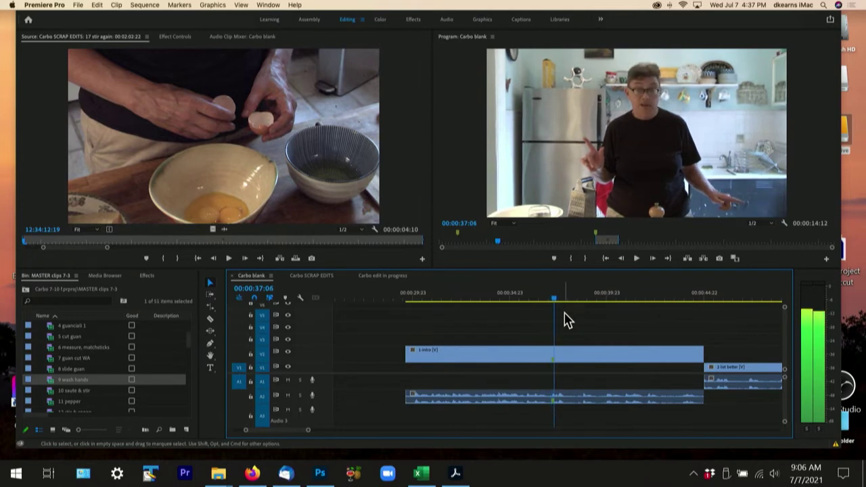
key(Right)
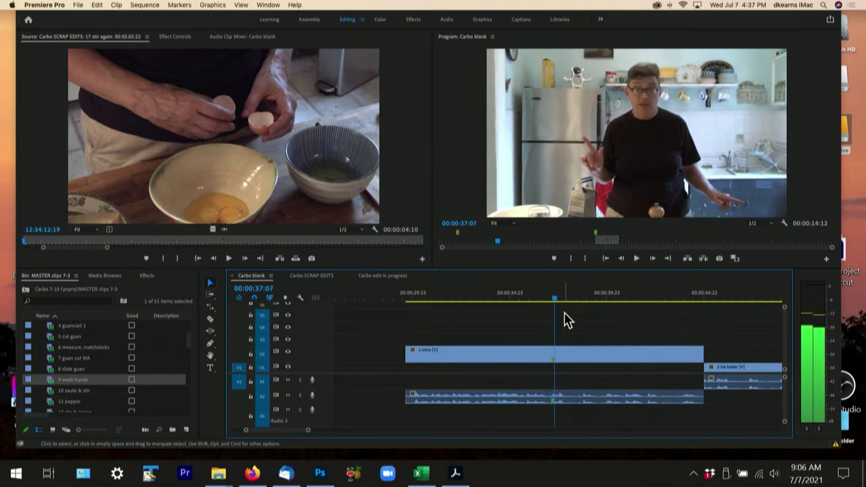
key(Left)
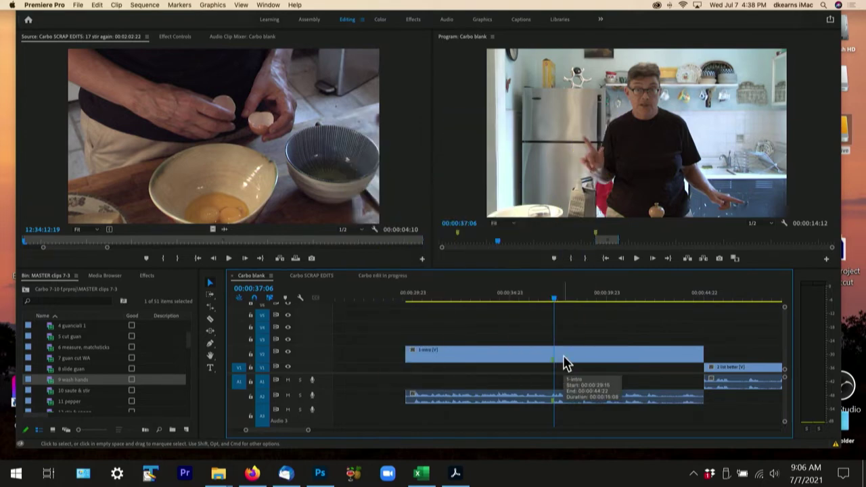
key(w)
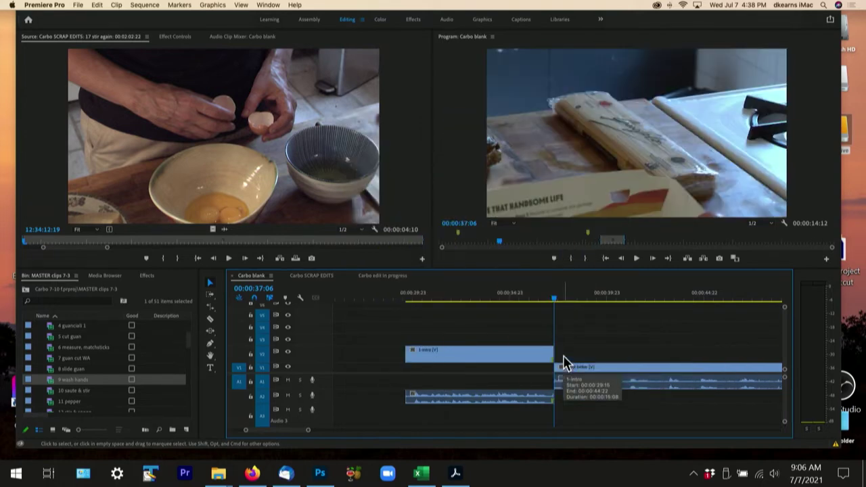
Replay the new cut, then trim the start of 2 list better to the playhead
click(546, 302)
key(space)
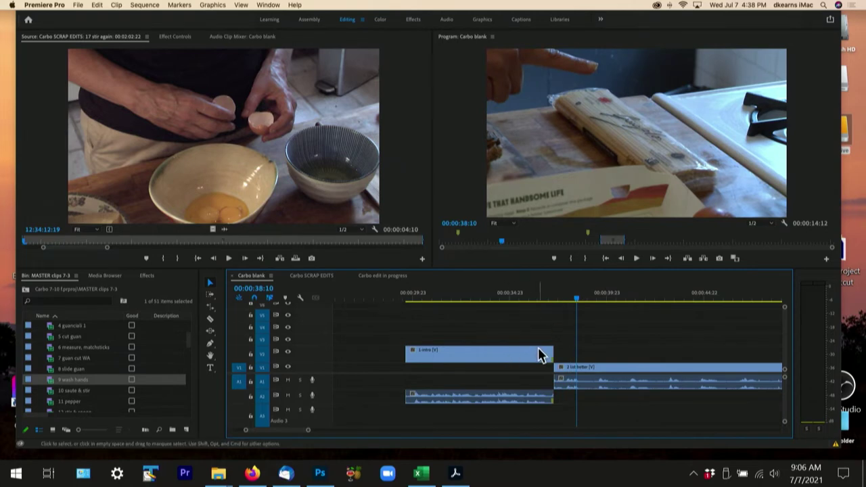
click(548, 300)
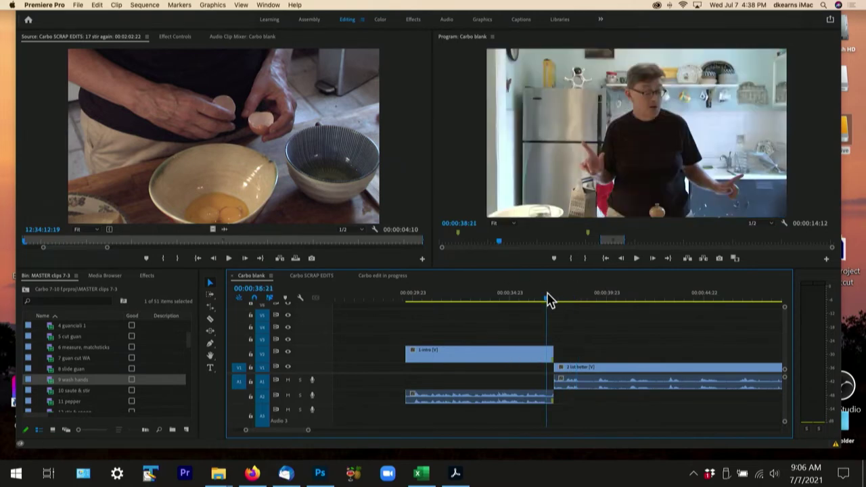
key(space)
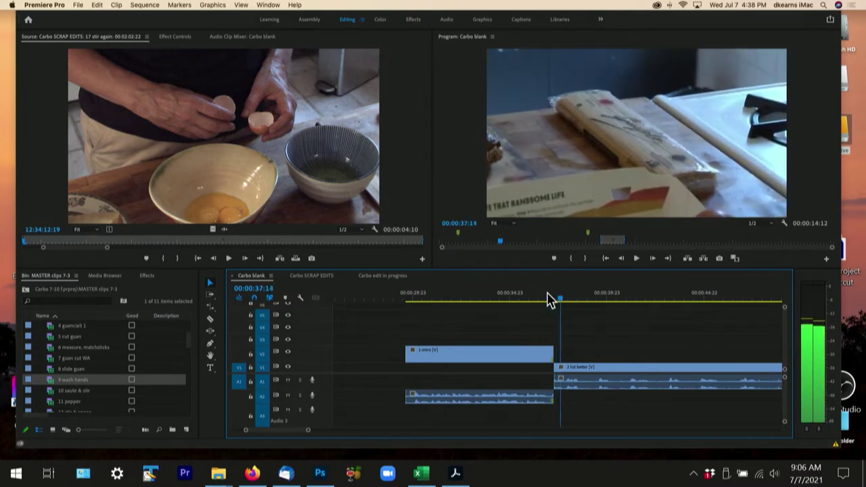
key(space)
key(Left)
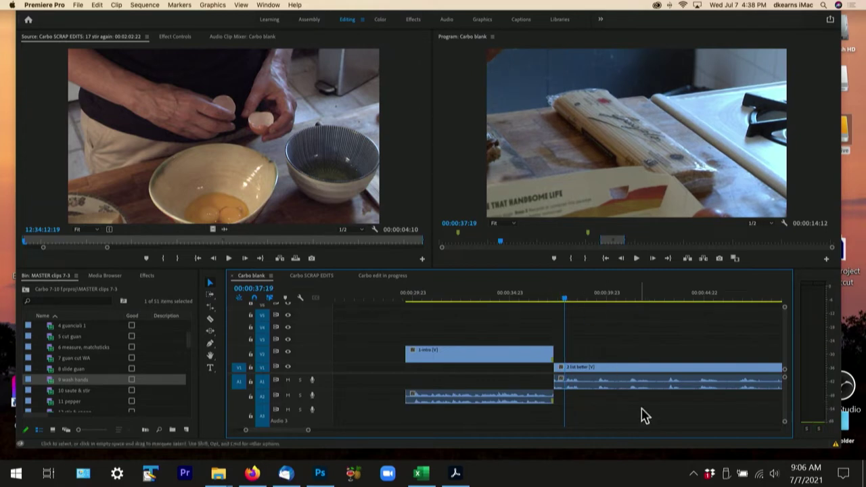
drag(549, 366, 532, 360)
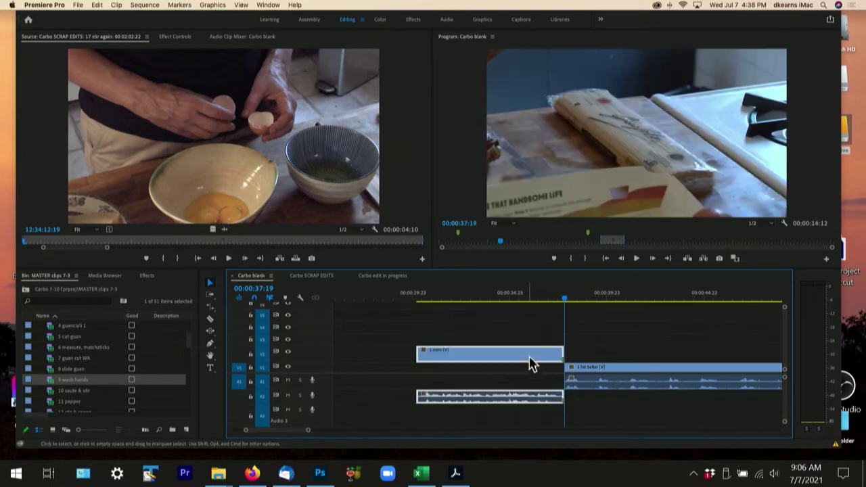
Make 1 intro end at the playhead, replay the cut, and zoom in around 00:00:37:10
click(535, 301)
key(space)
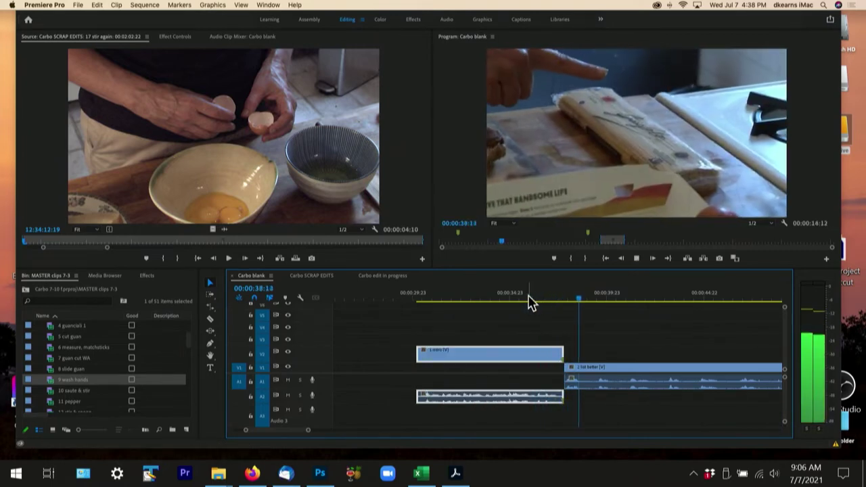
key(space)
key(shift+k)
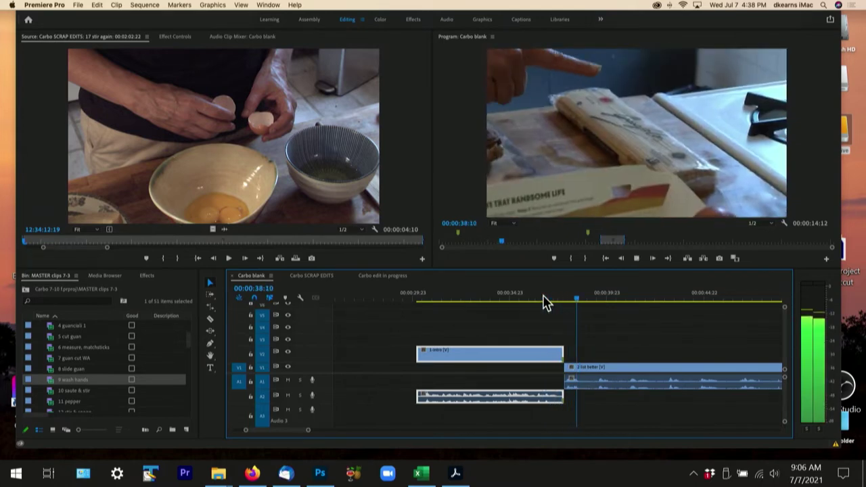
key(space)
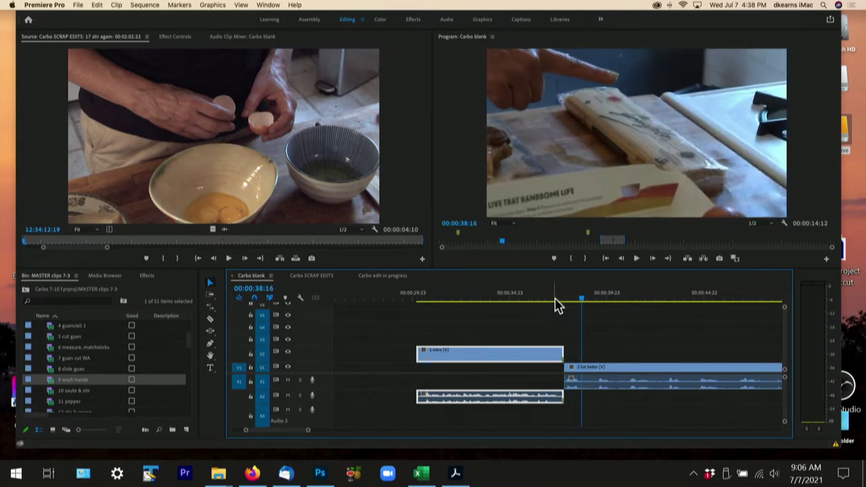
click(557, 297)
key(equal)
key(equal)
key(equal)
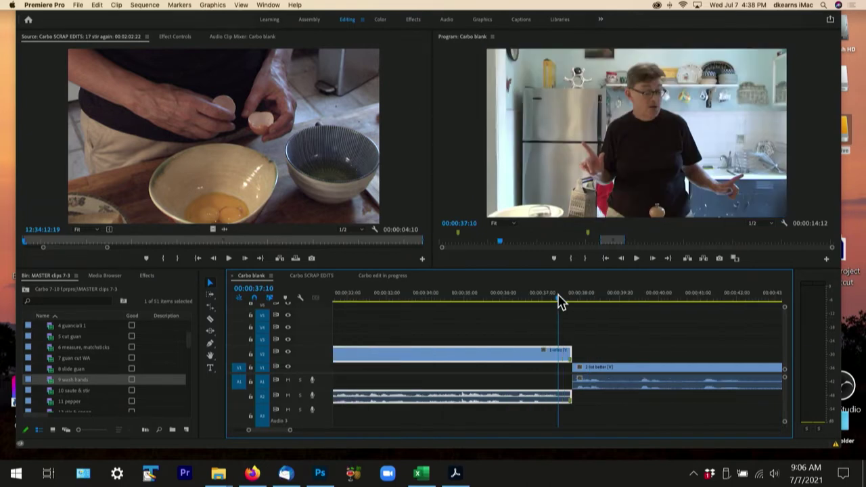
click(634, 415)
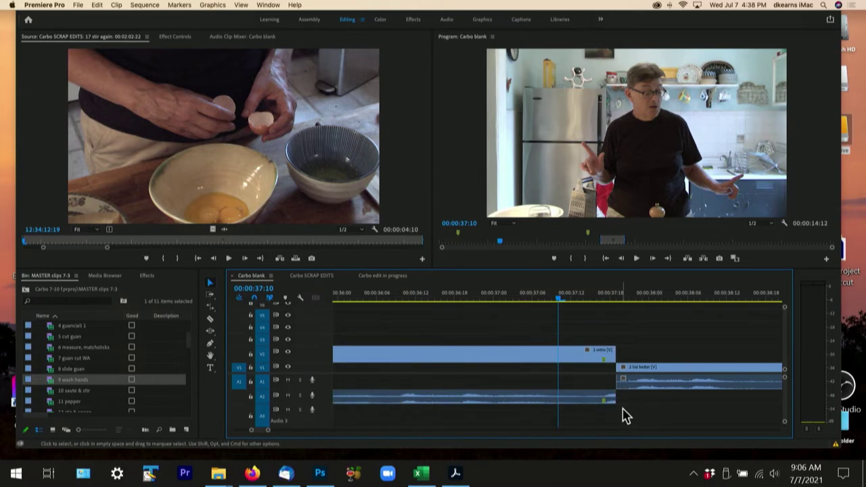
Shorten the end of the A2 audio clip and play through the cut
drag(611, 399, 602, 397)
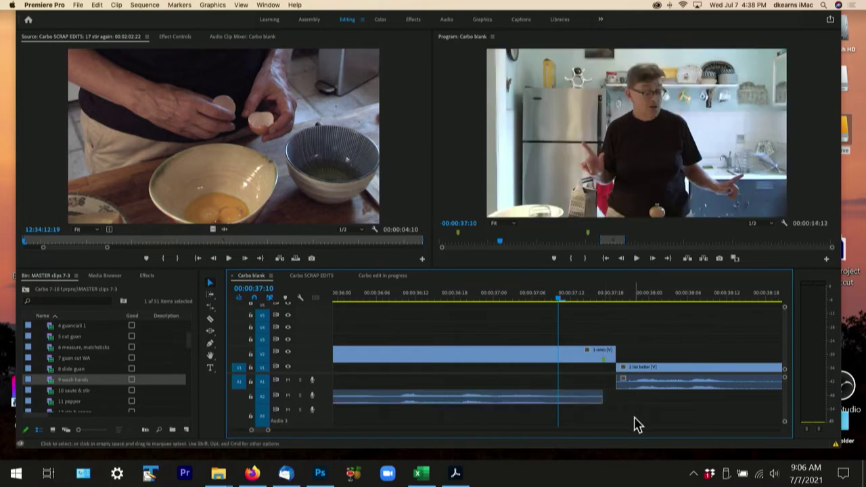
key(space)
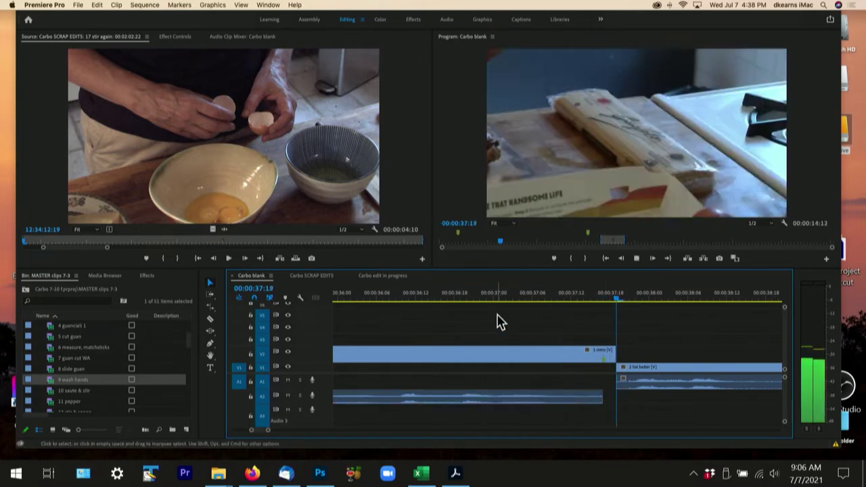
key(space)
click(506, 295)
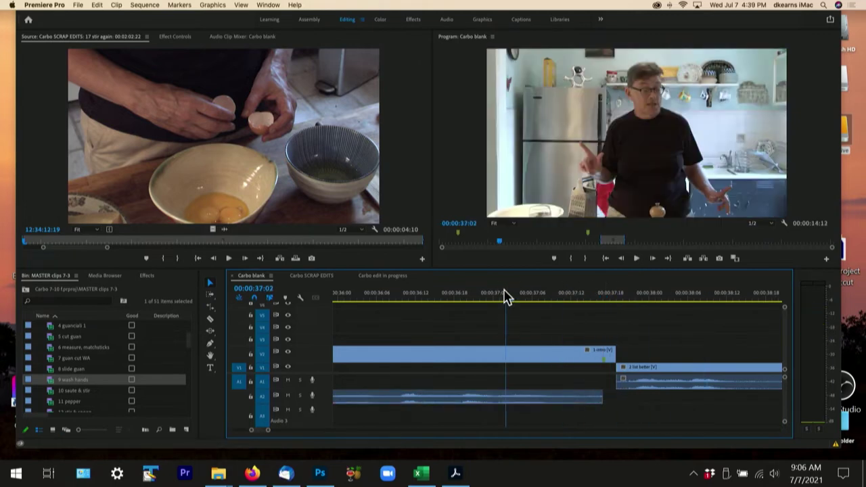
key(space)
key(space)
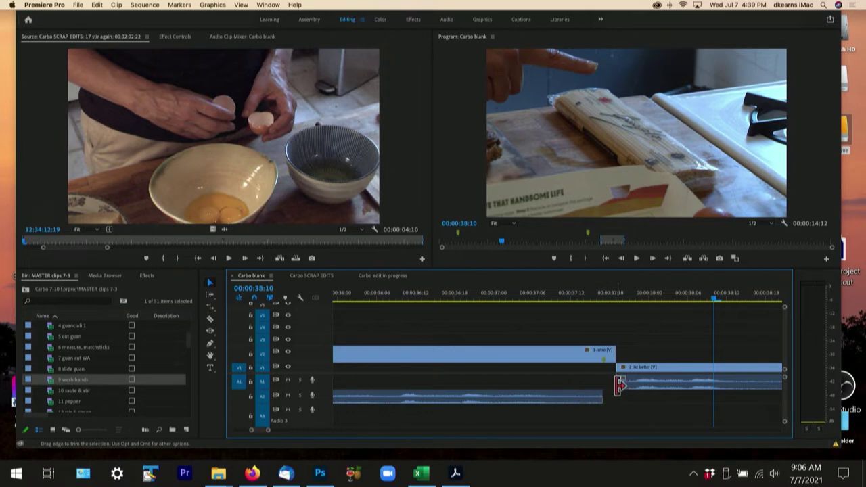
Extend 2 list better's audio start earlier and replay the cut from several points
drag(620, 384, 603, 383)
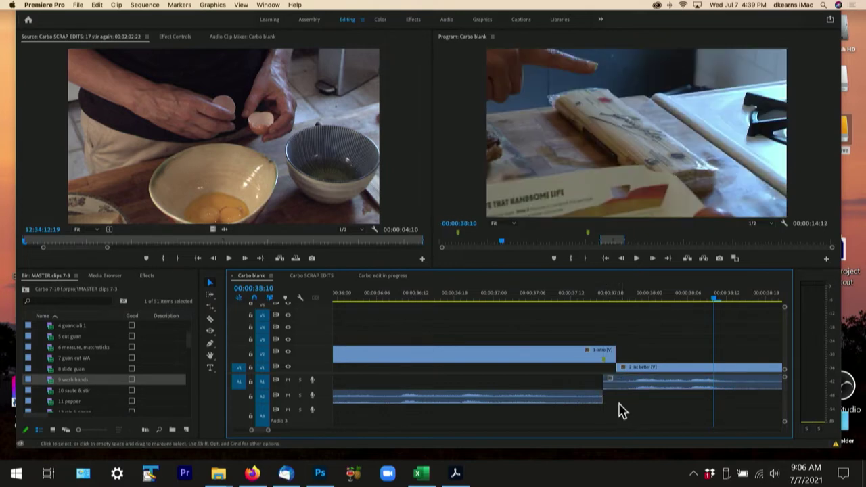
click(552, 298)
key(space)
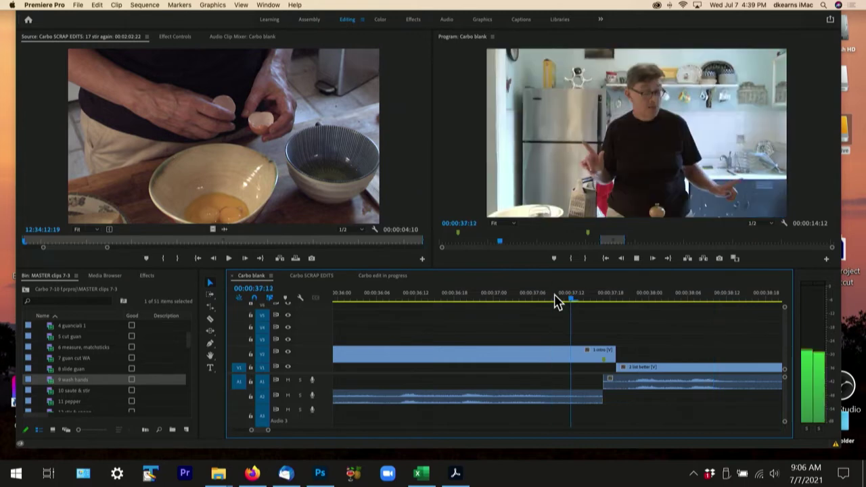
key(space)
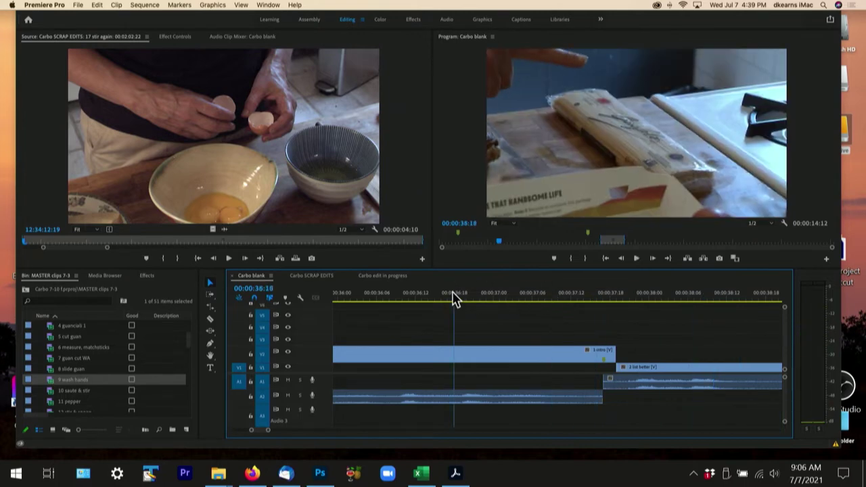
click(454, 298)
key(space)
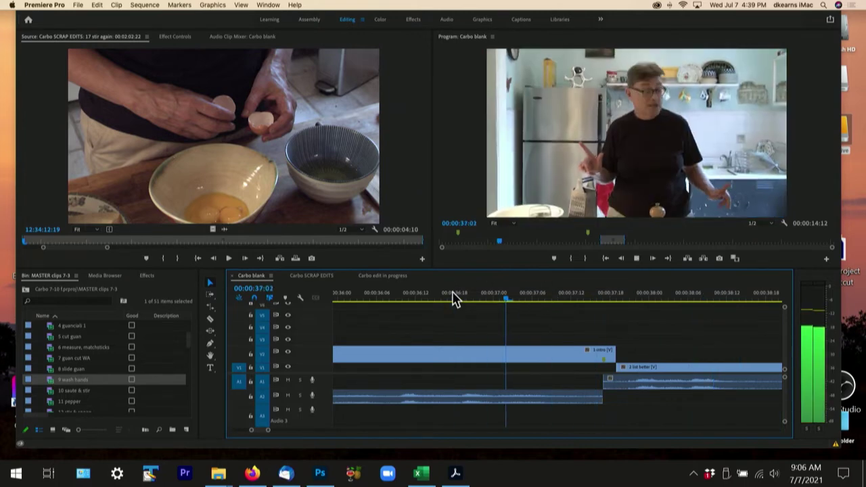
key(space)
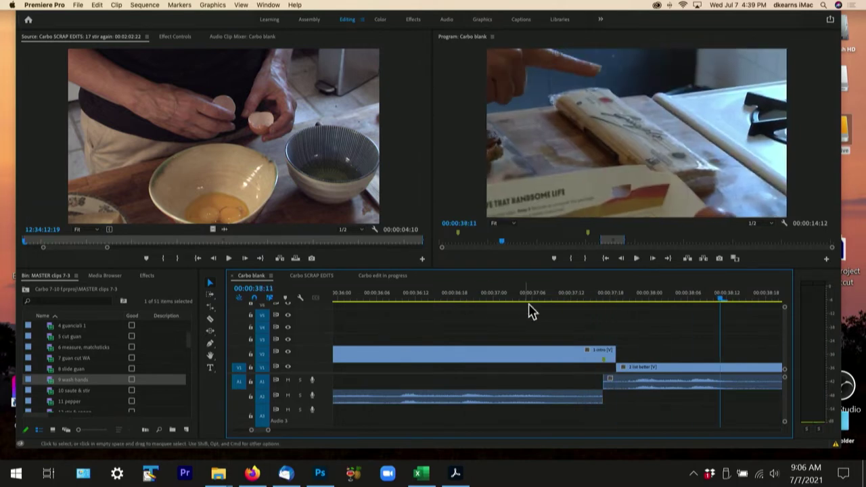
click(585, 299)
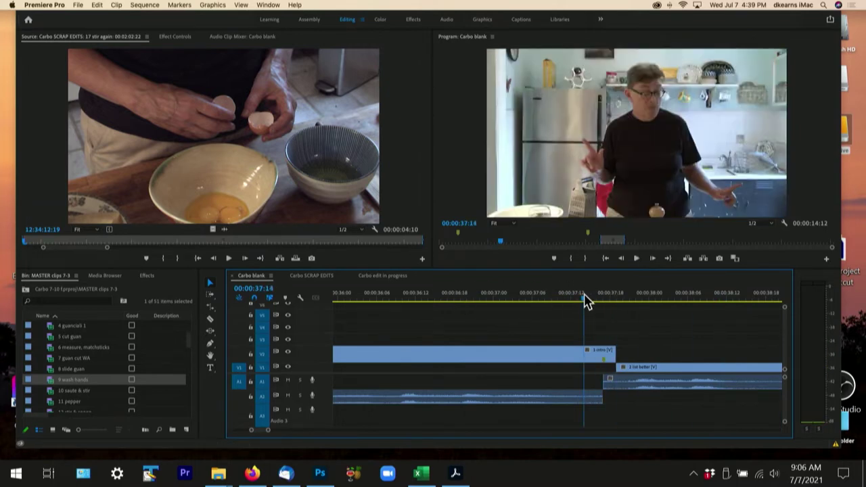
key(space)
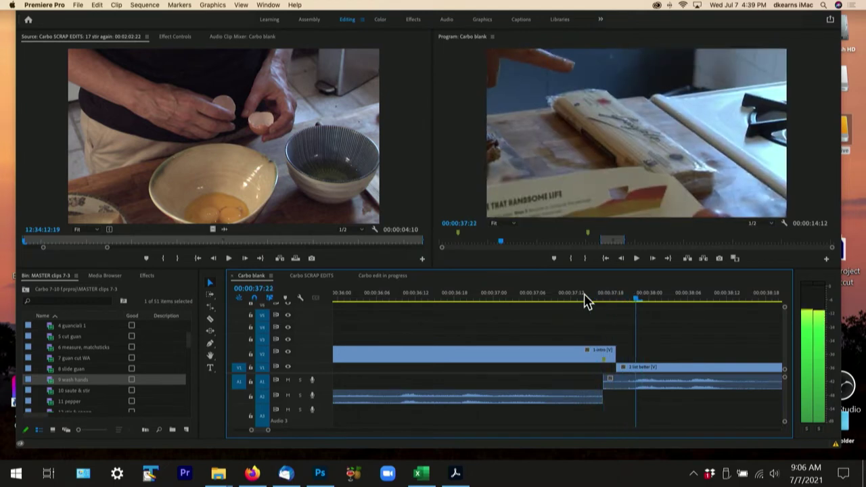
key(space)
Step frame by frame around the cut to find the new cut point
key(Left)
key(Left)
key(Left)
key(Left)
key(Left)
key(Left)
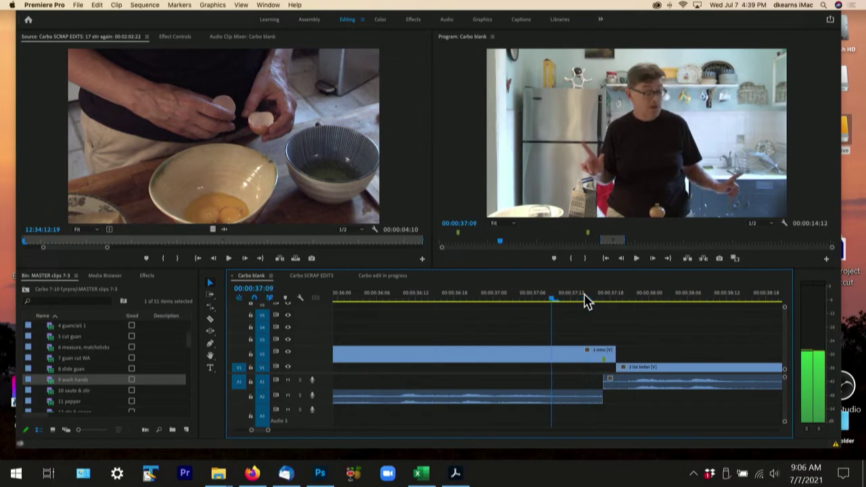
key(Right)
key(Right)
key(Right)
key(Right)
key(Right)
key(Right)
key(Right)
key(Right)
key(Right)
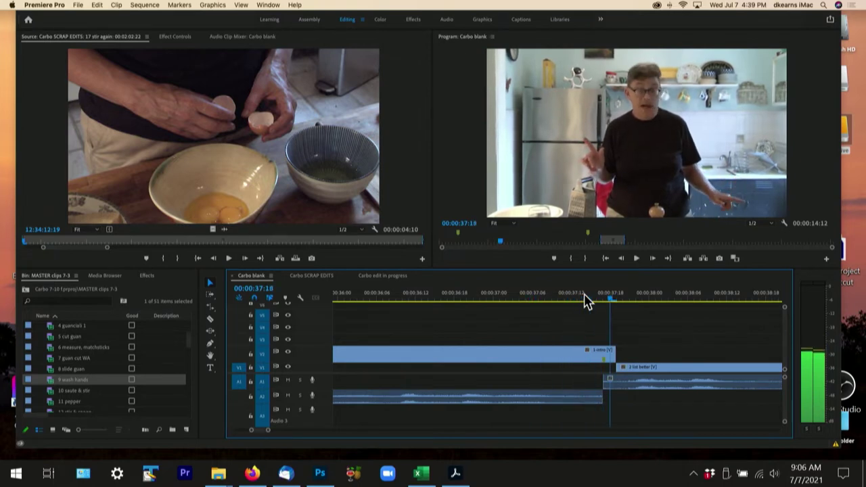
key(Right)
key(Right)
key(Right)
key(Right)
key(Right)
key(Right)
key(Right)
key(Right)
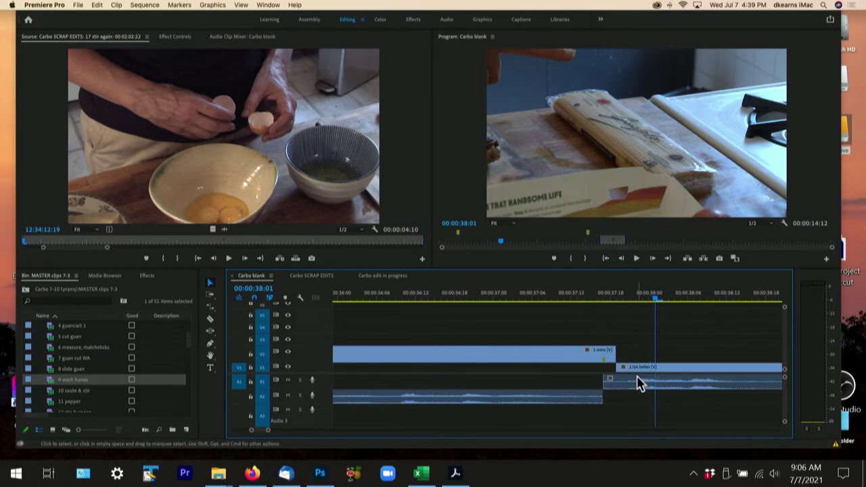
click(580, 298)
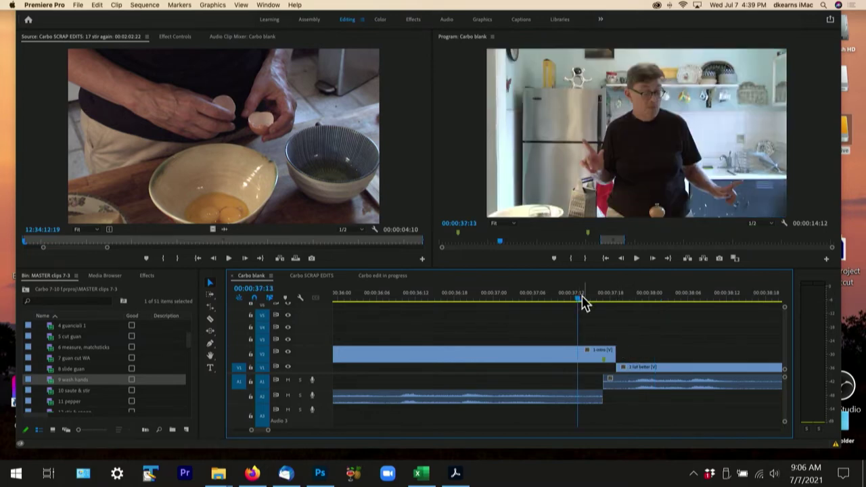
key(Left)
key(Left)
key(Left)
key(Left)
key(Left)
key(Left)
key(Left)
key(Right)
key(Right)
key(Right)
key(Right)
key(Right)
key(Right)
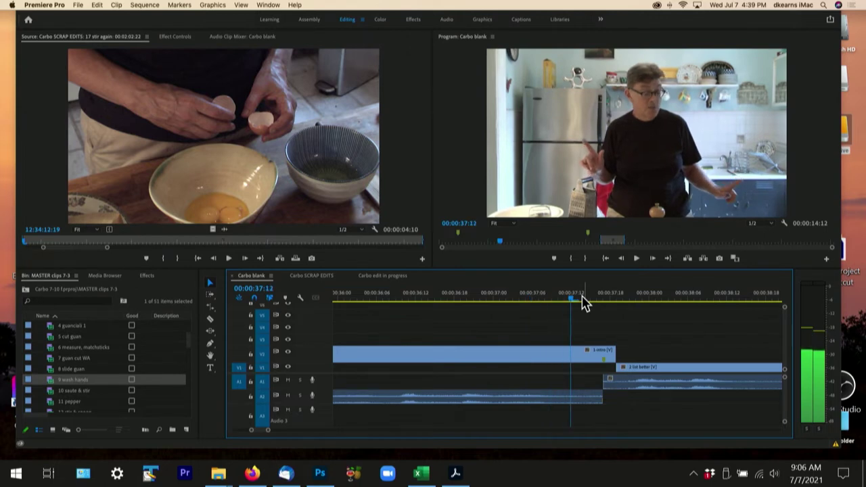
key(Right)
key(Right)
key(Right)
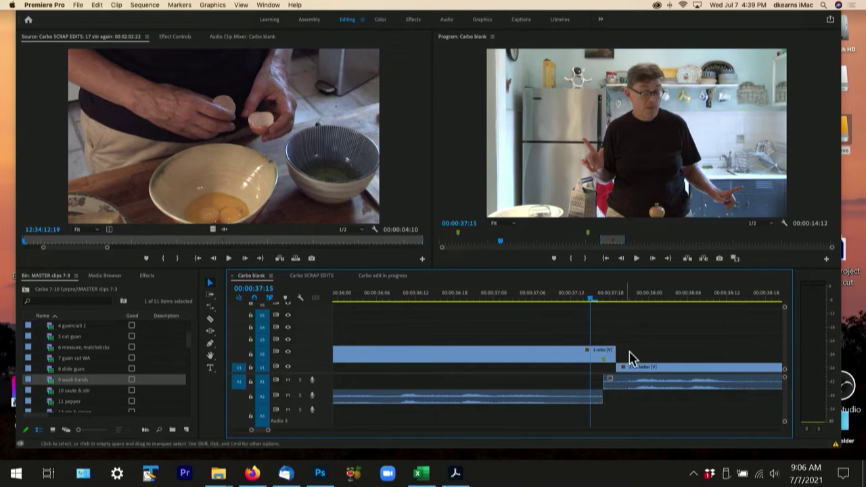
Select 2 list better with its audio and cue the playhead at 37:14
click(645, 390)
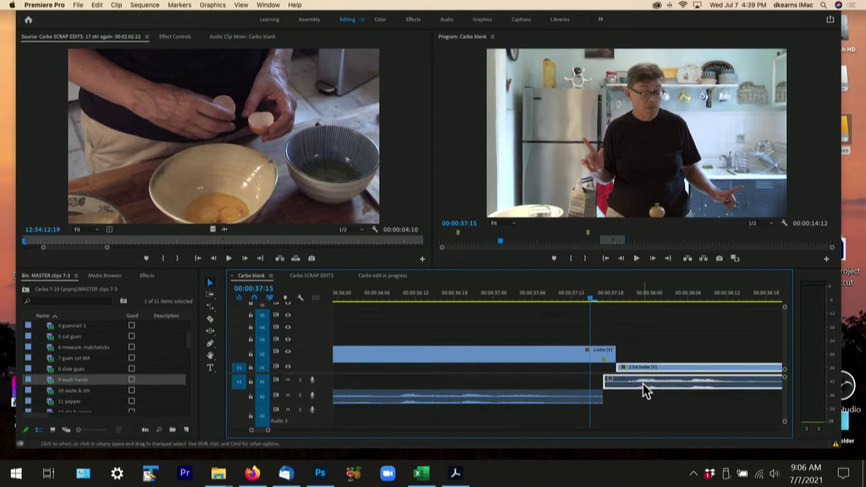
click(633, 298)
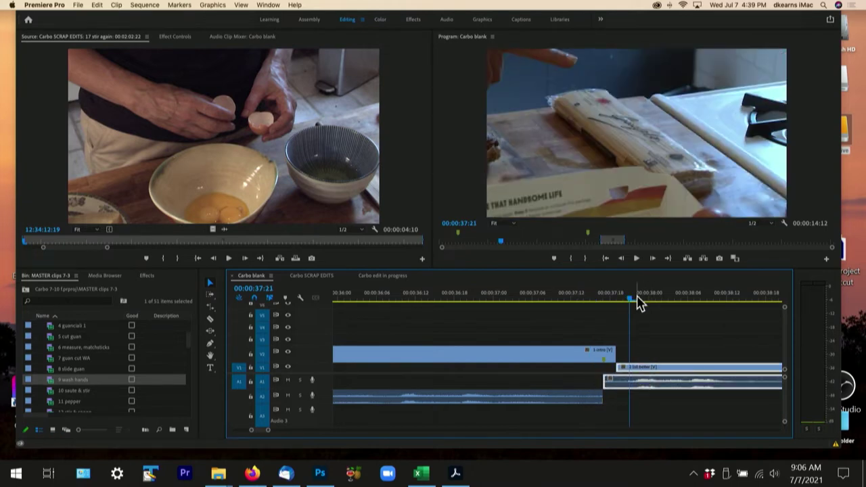
key(space)
click(632, 301)
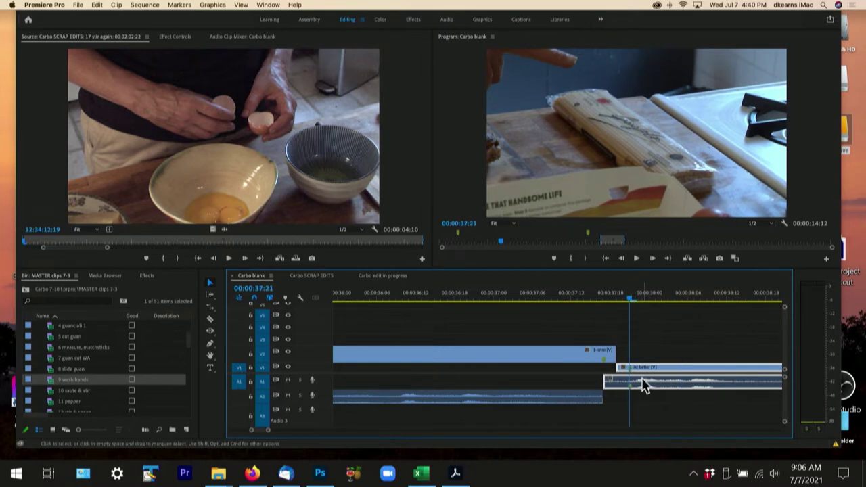
click(578, 301)
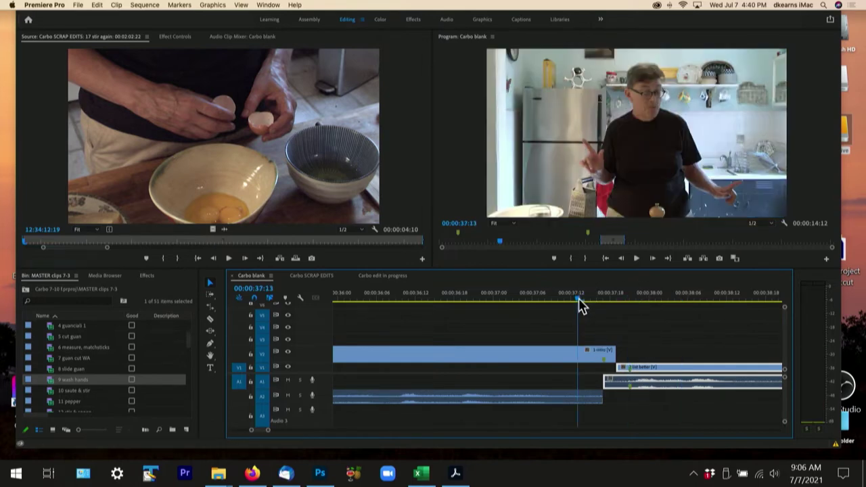
key(Left)
key(Left)
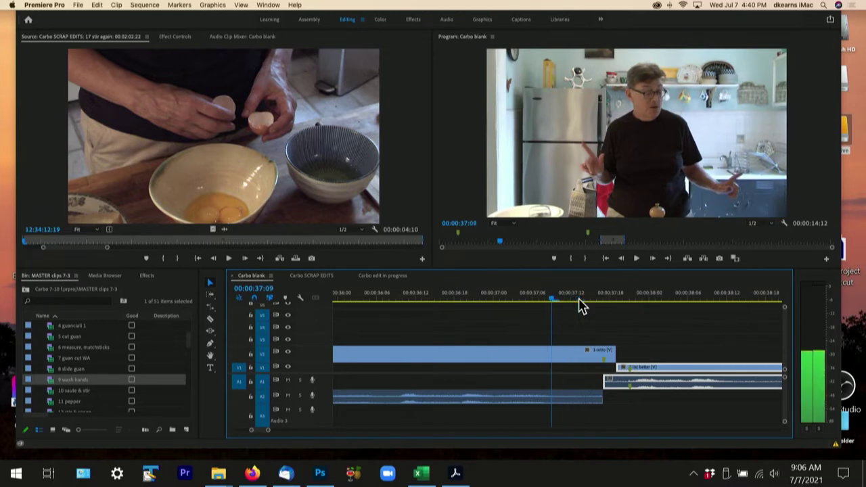
key(Right)
key(Right)
key(Right)
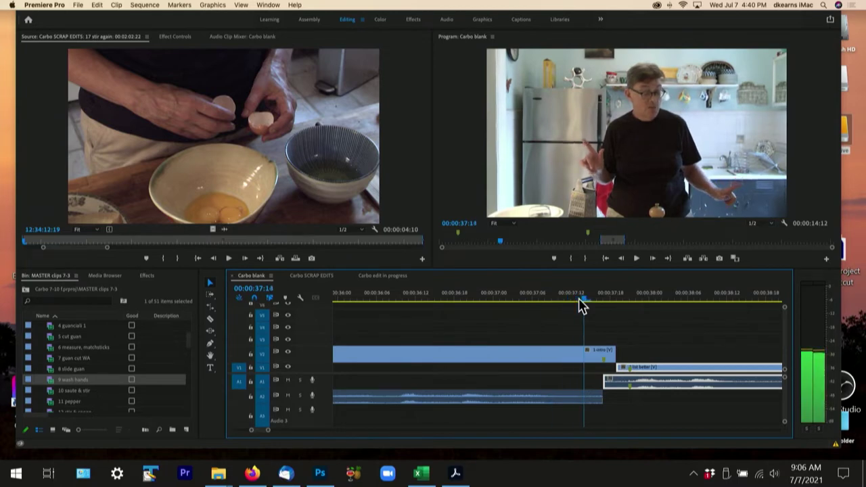
Move 2 list better earlier to overlap the intro and replay the revised cut
drag(649, 392, 618, 391)
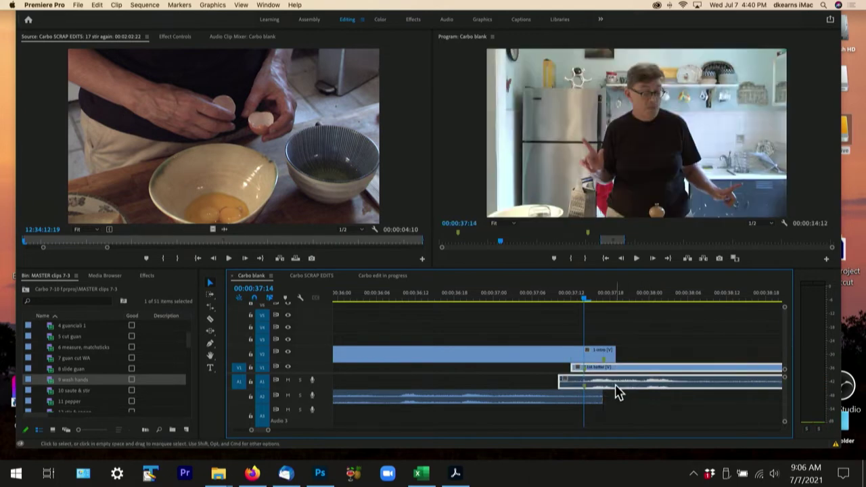
click(545, 299)
key(space)
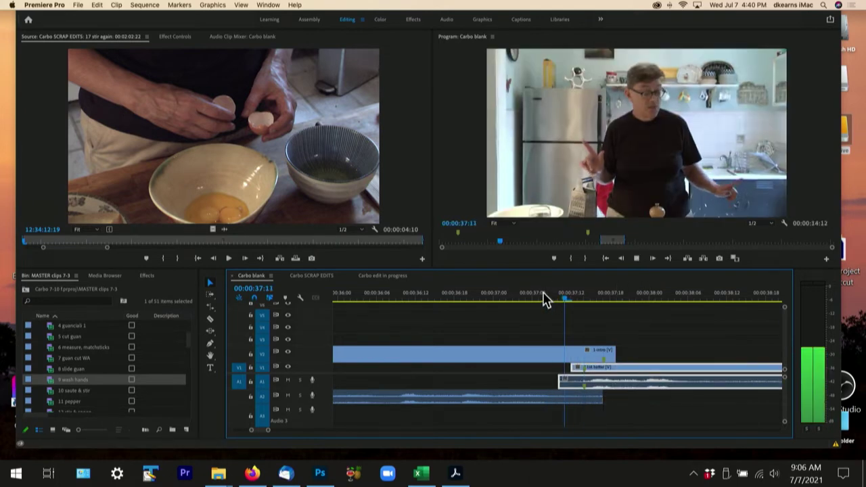
click(478, 299)
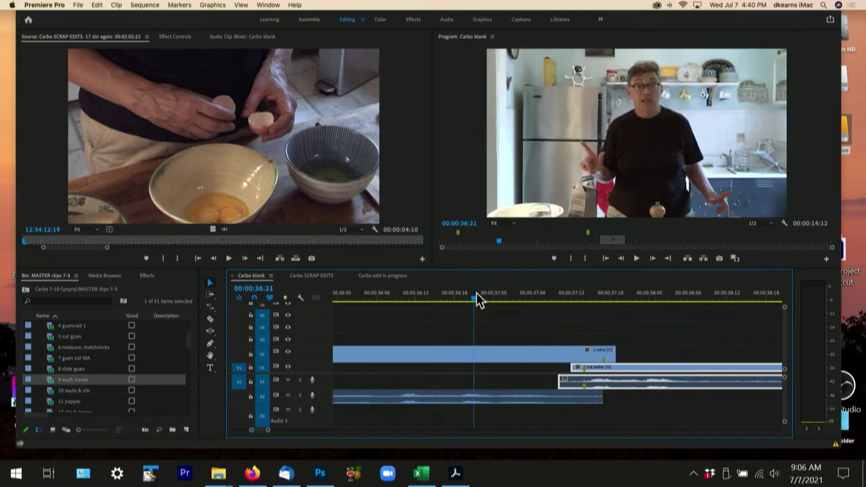
key(space)
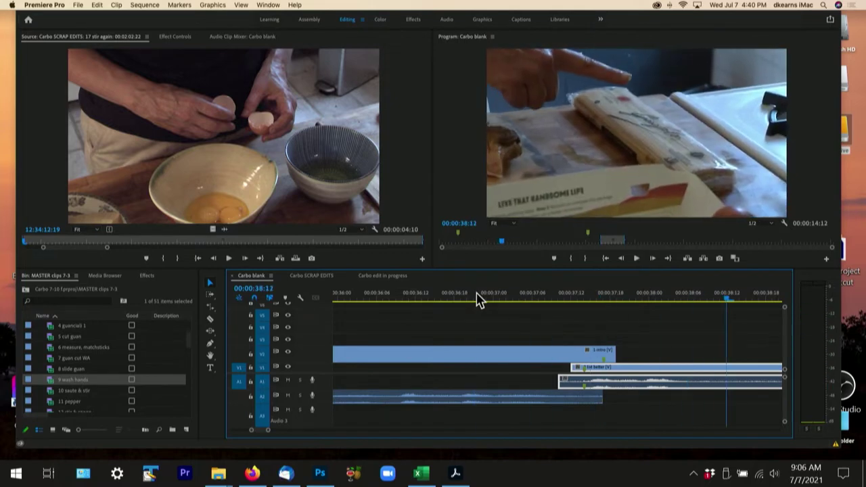
click(572, 301)
key(space)
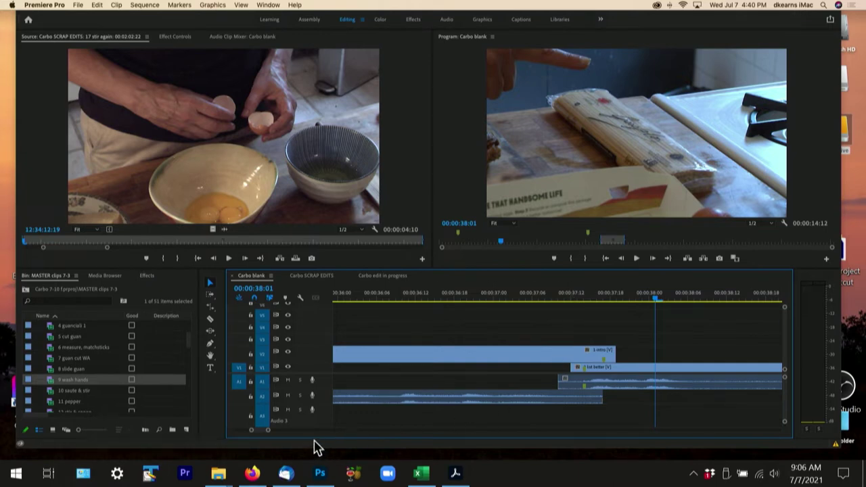
drag(267, 431, 282, 433)
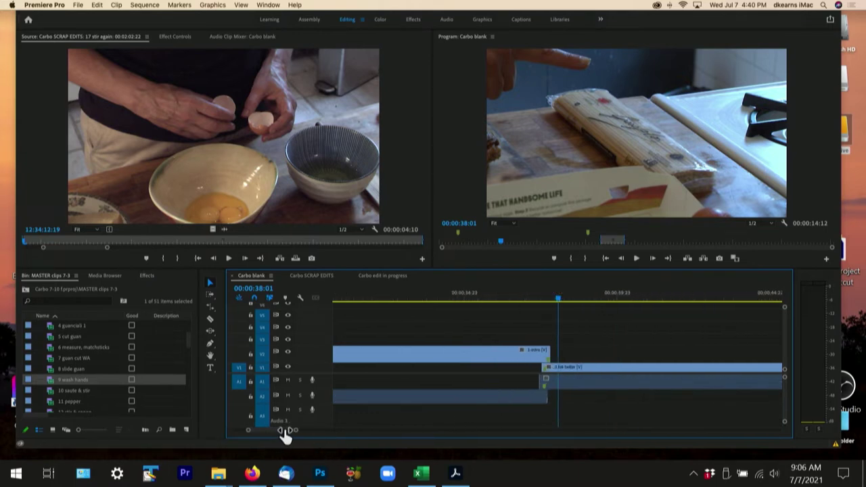
key(space)
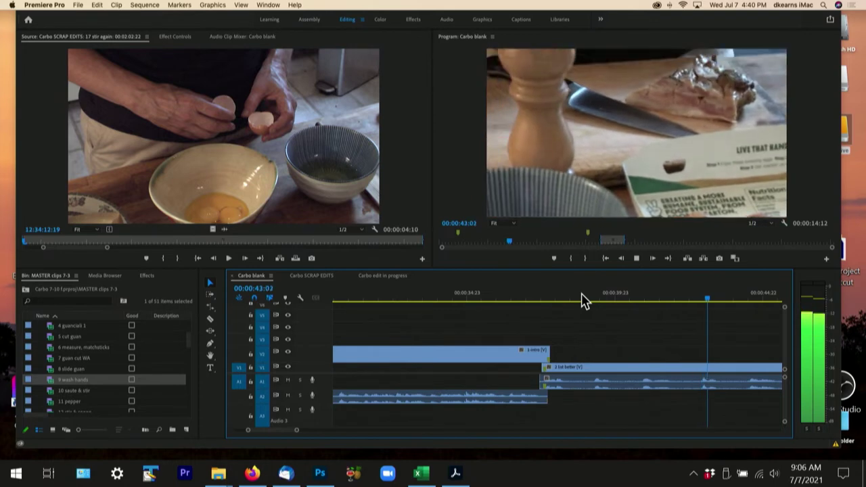
key(space)
click(527, 302)
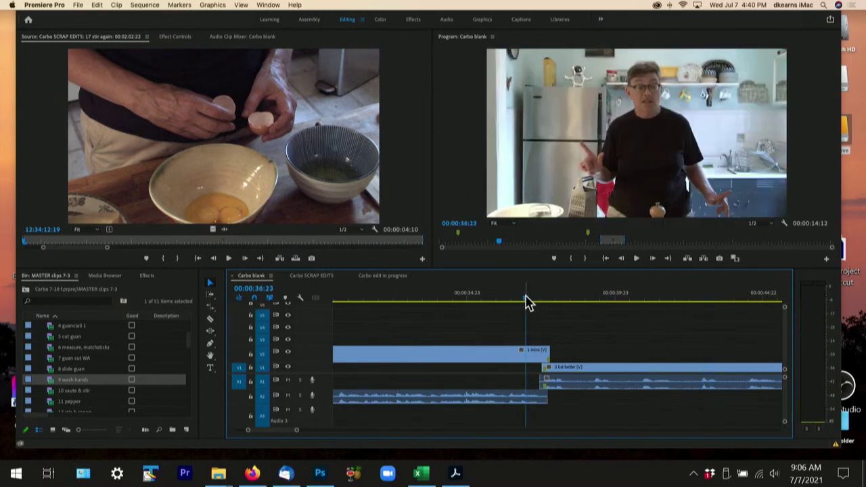
key(space)
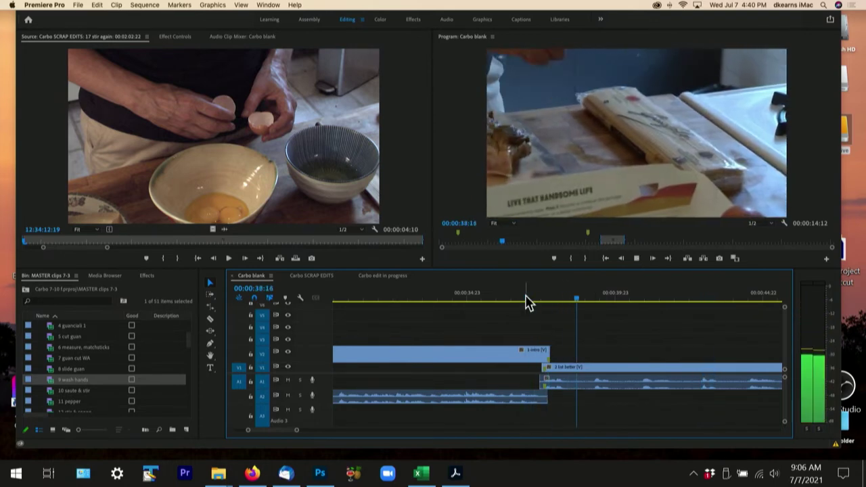
key(space)
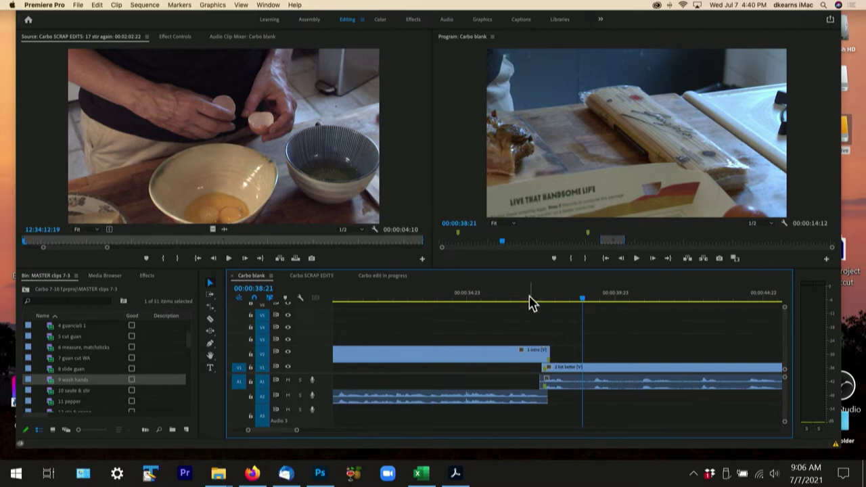
click(529, 302)
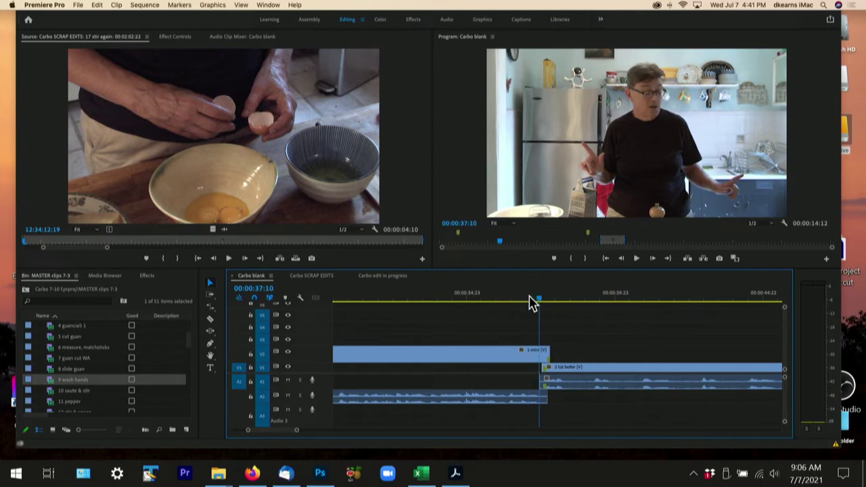
key(Down)
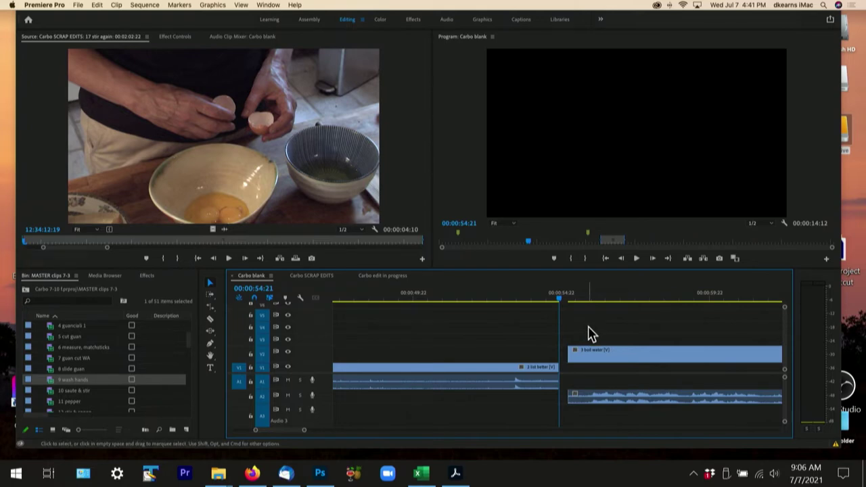
drag(576, 354, 584, 353)
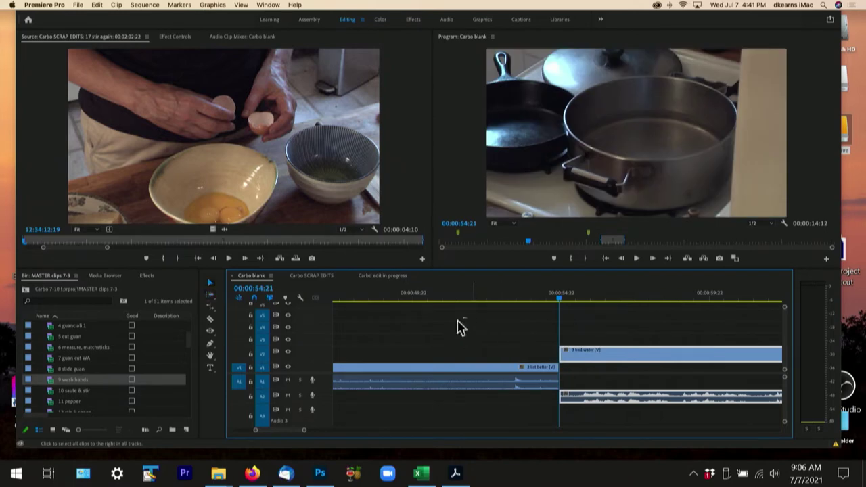
click(401, 298)
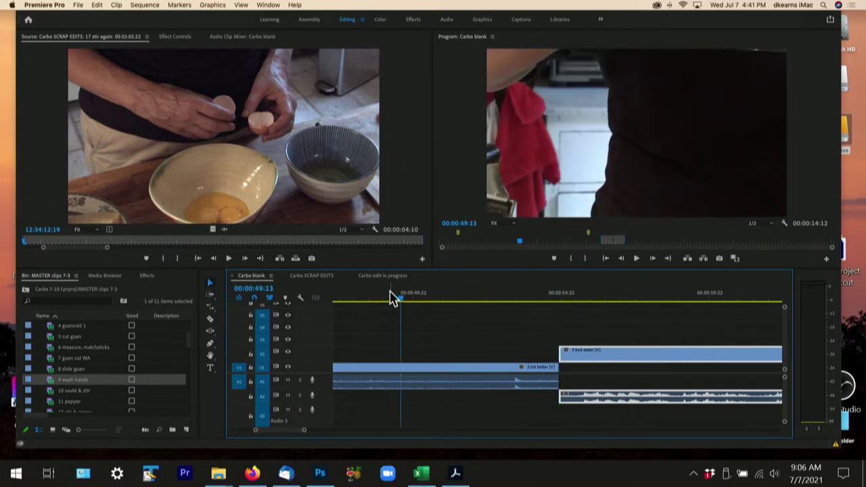
click(390, 298)
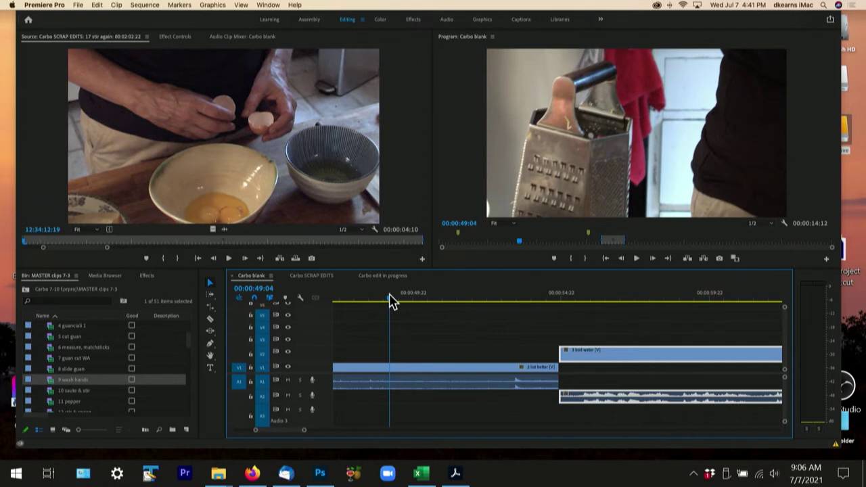
key(space)
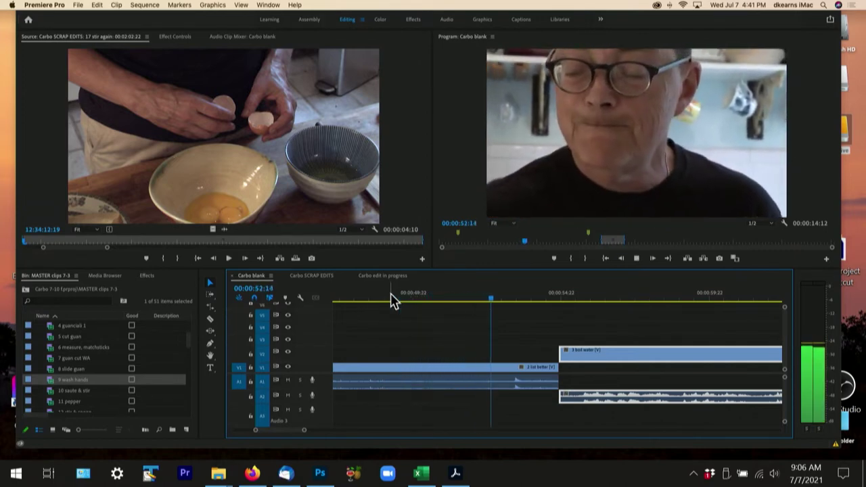
key(space)
key(space)
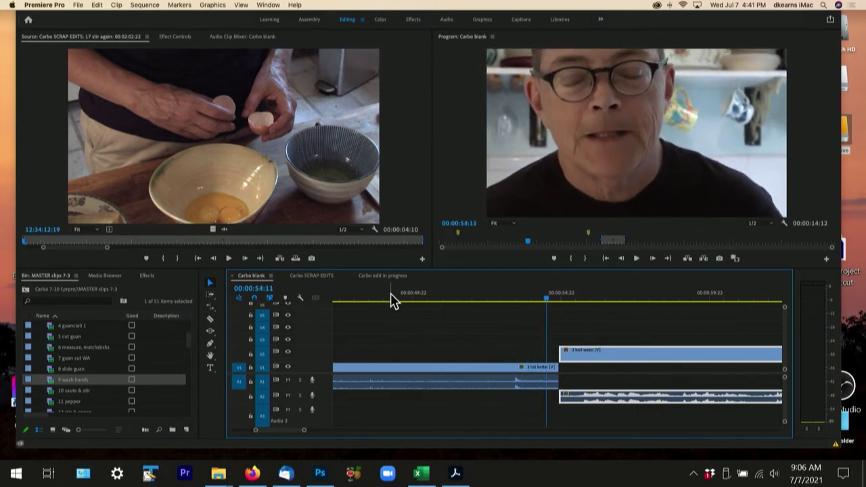
key(j)
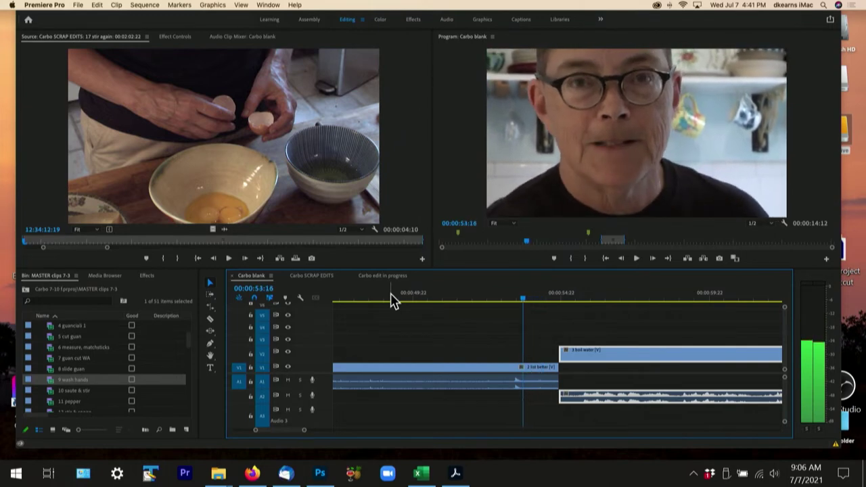
key(l)
key(Left)
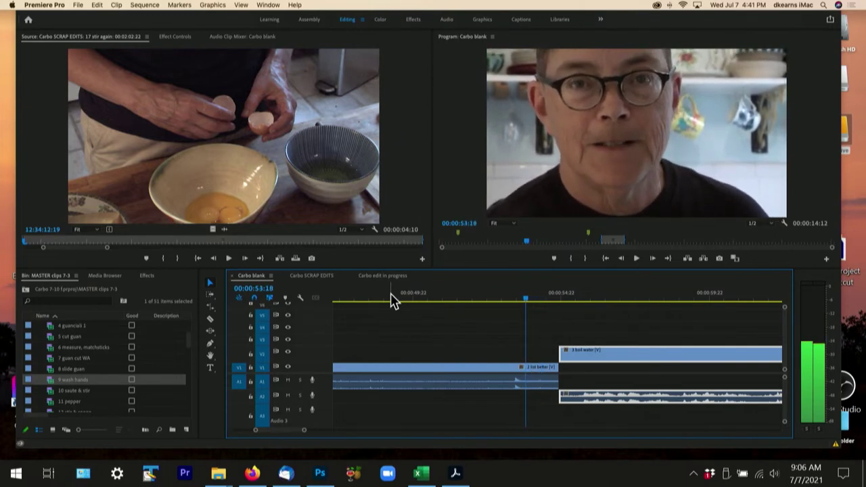
click(514, 383)
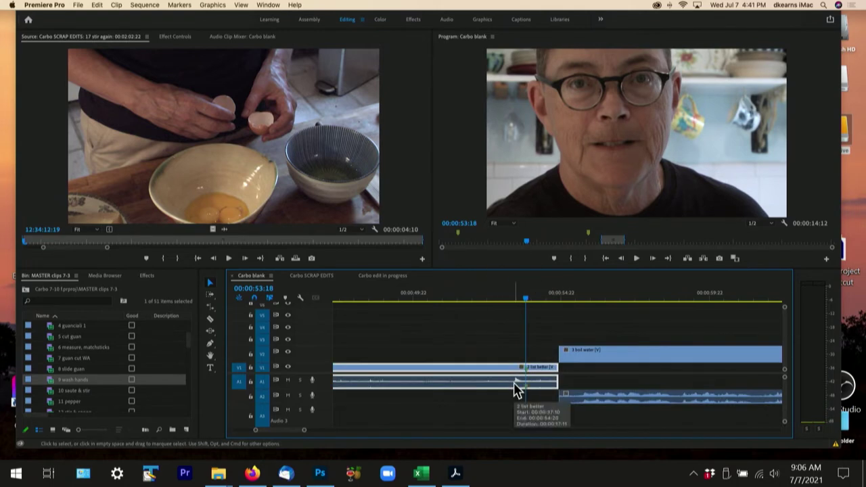
click(552, 301)
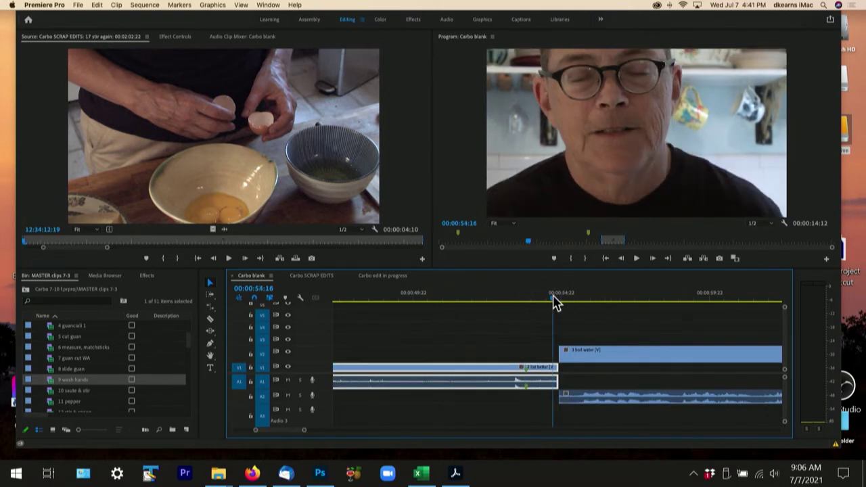
key(space)
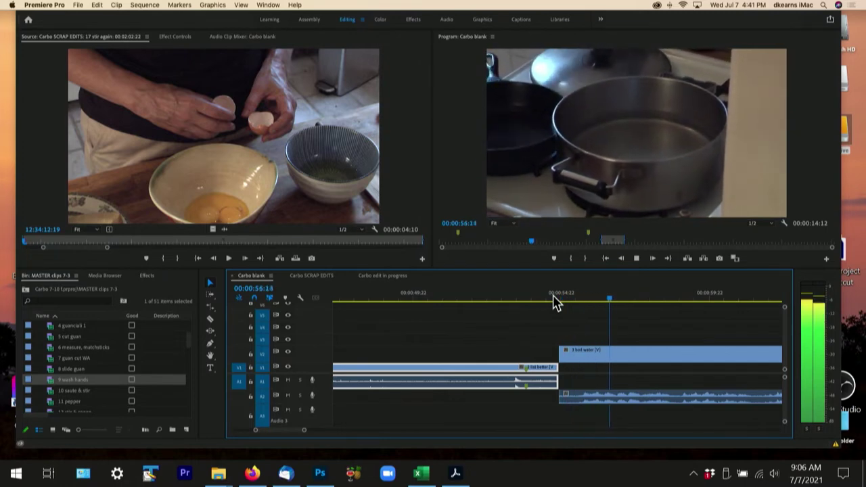
key(space)
click(556, 301)
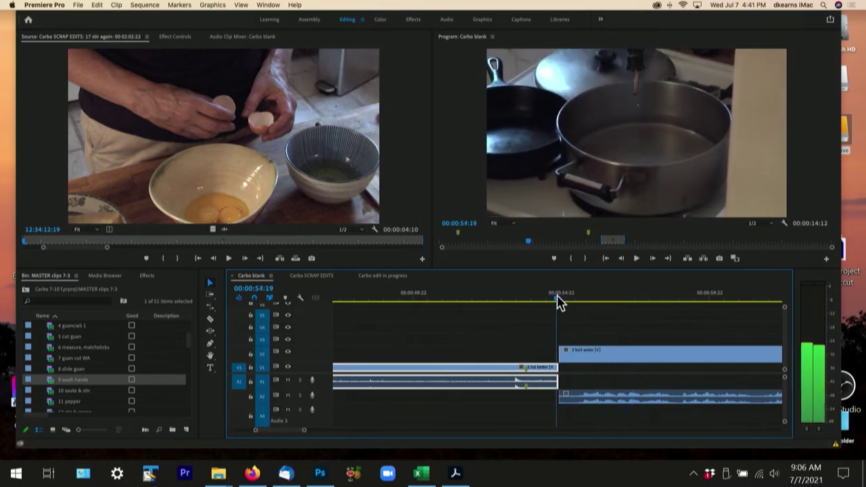
key(space)
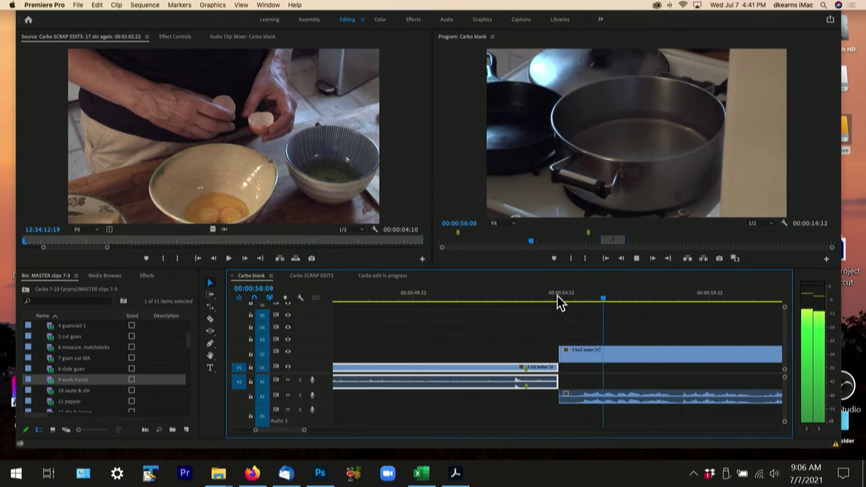
click(559, 298)
key(space)
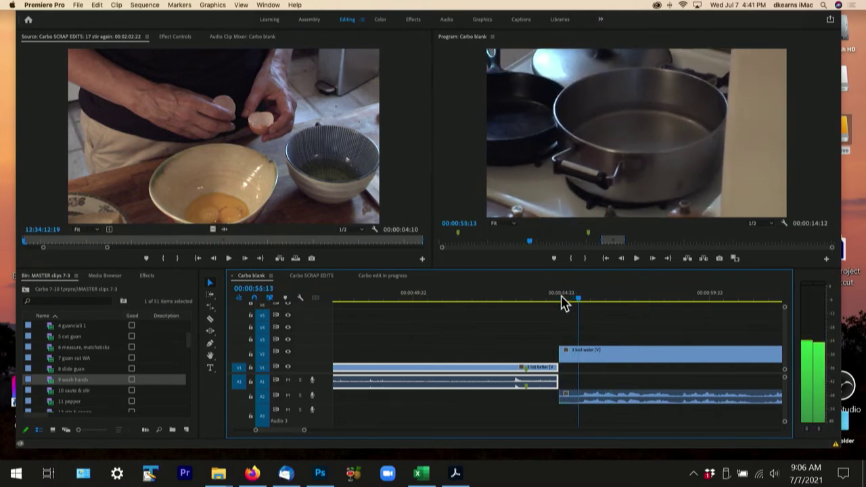
key(Left)
key(Left)
key(Left)
key(Left)
key(Left)
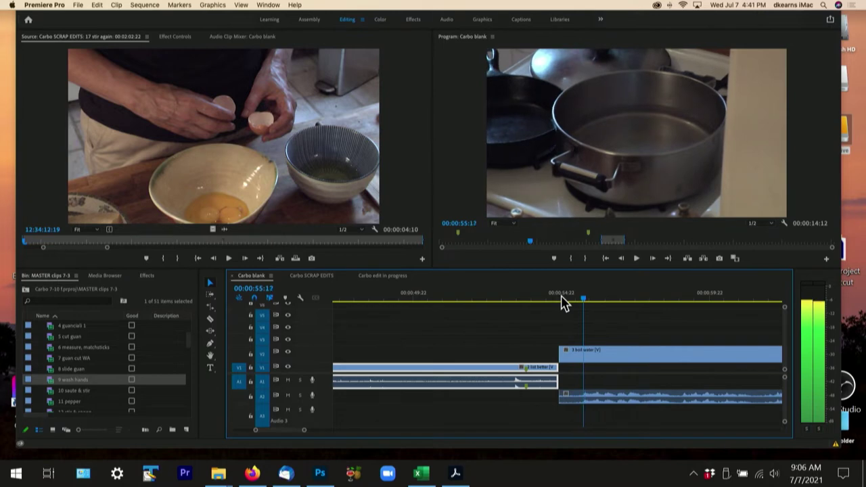
key(Left)
key(Left)
key(Left)
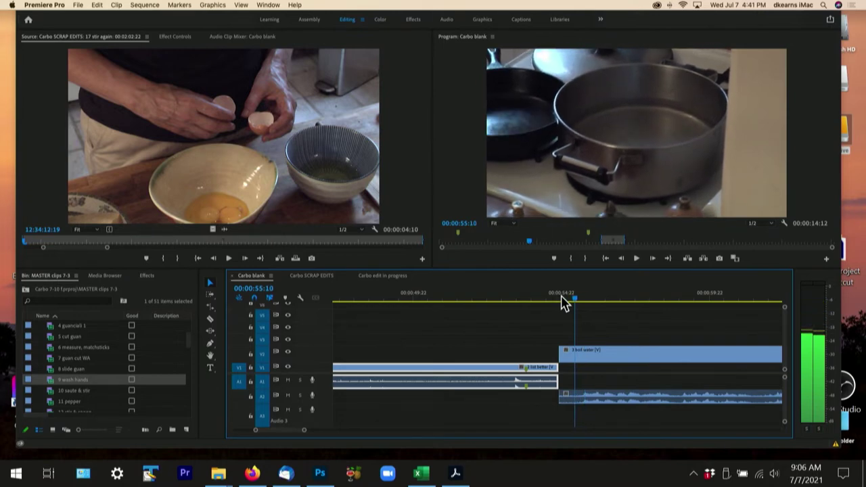
key(Right)
key(Right)
key(Right)
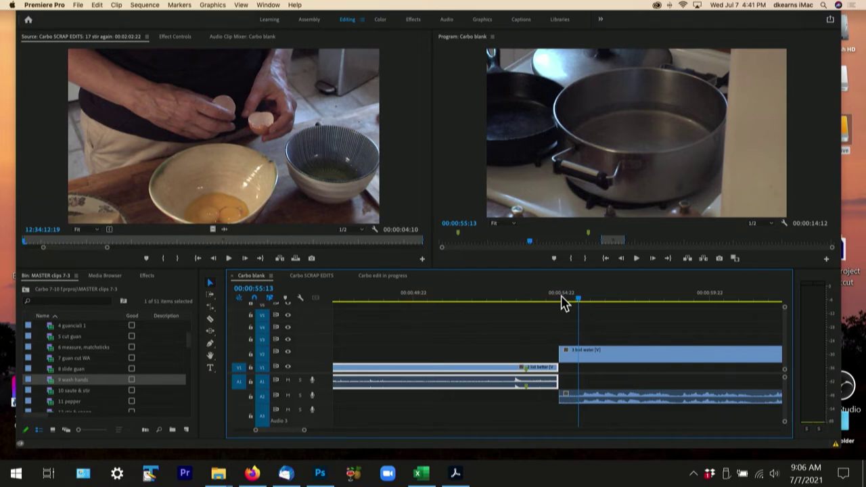
click(592, 361)
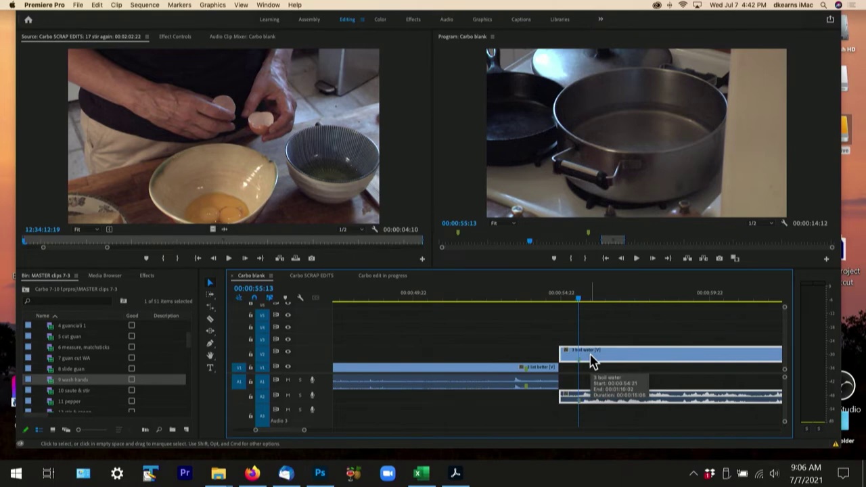
click(553, 300)
key(space)
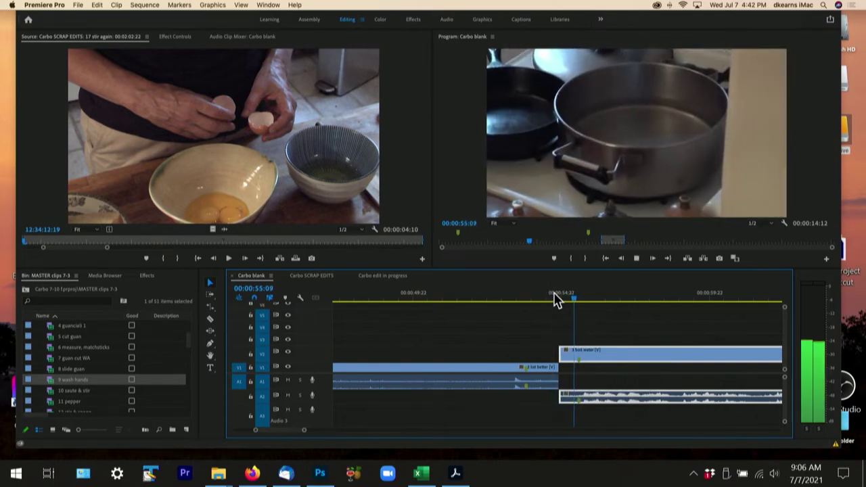
key(space)
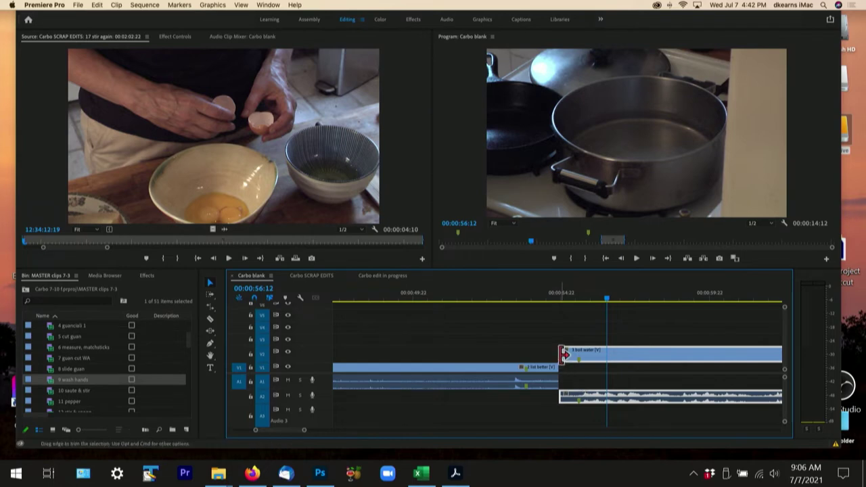
drag(560, 353, 543, 359)
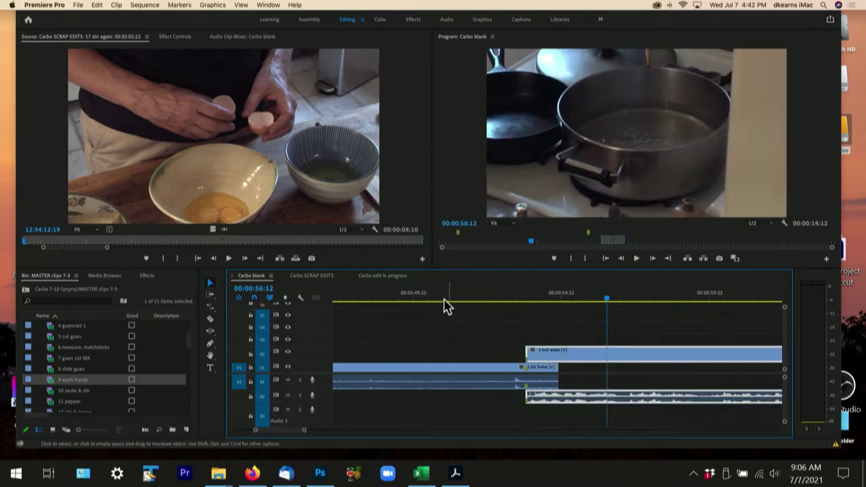
click(412, 299)
key(space)
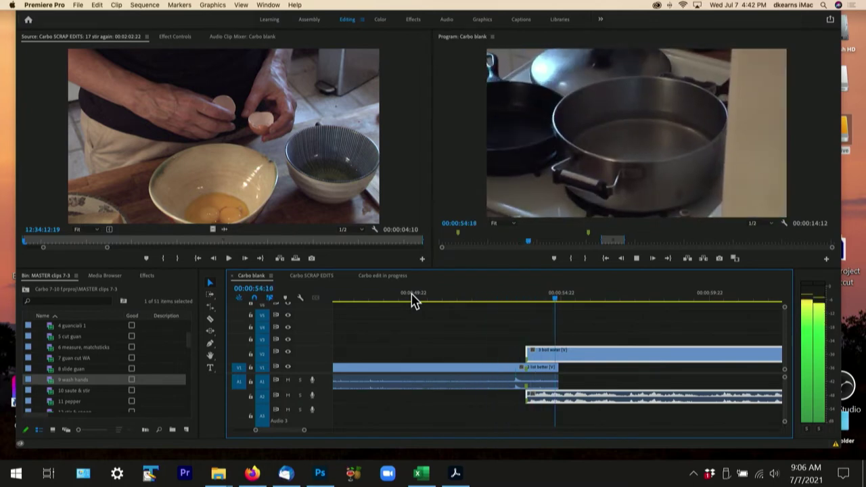
key(space)
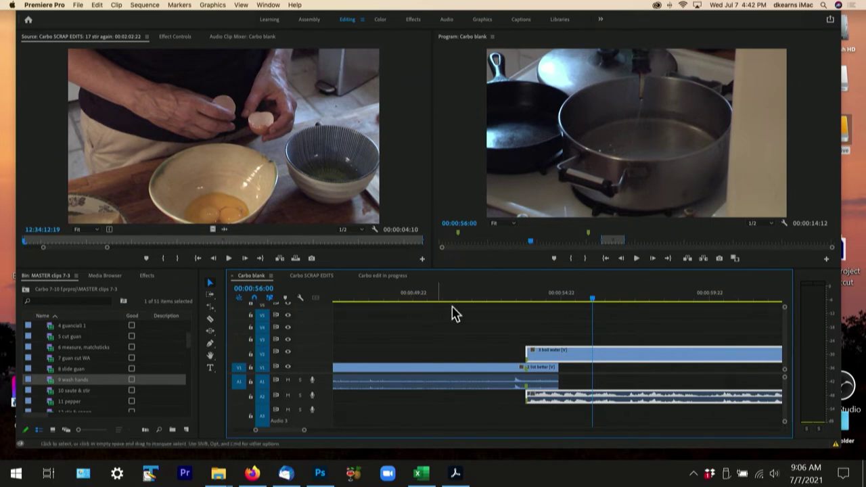
click(522, 301)
key(space)
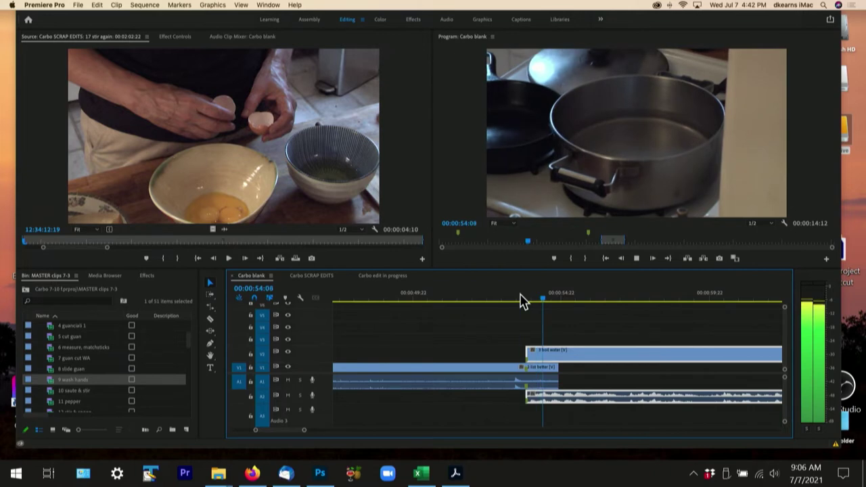
key(space)
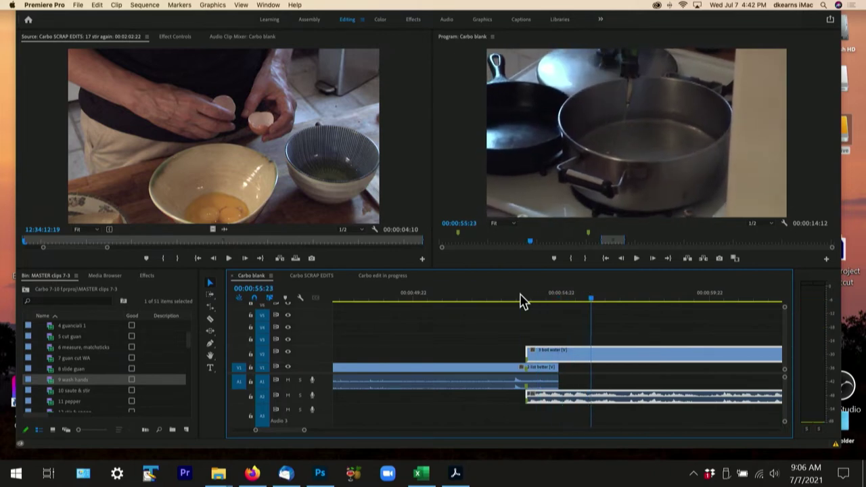
click(501, 300)
key(space)
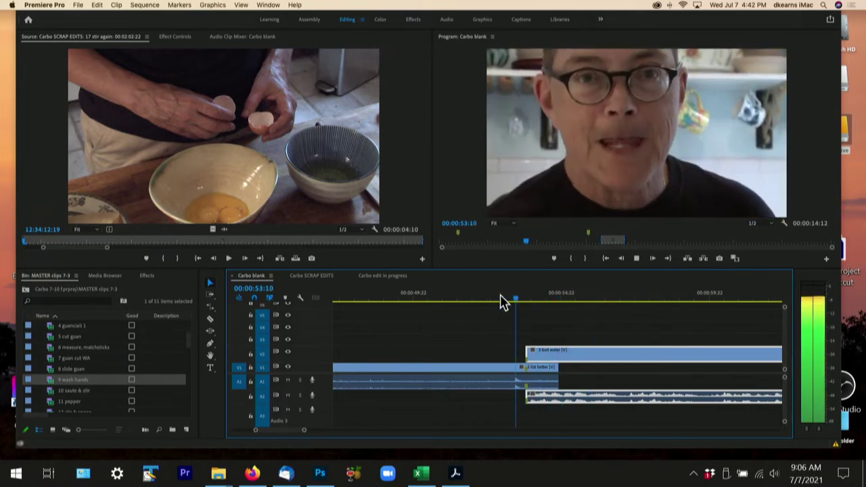
key(space)
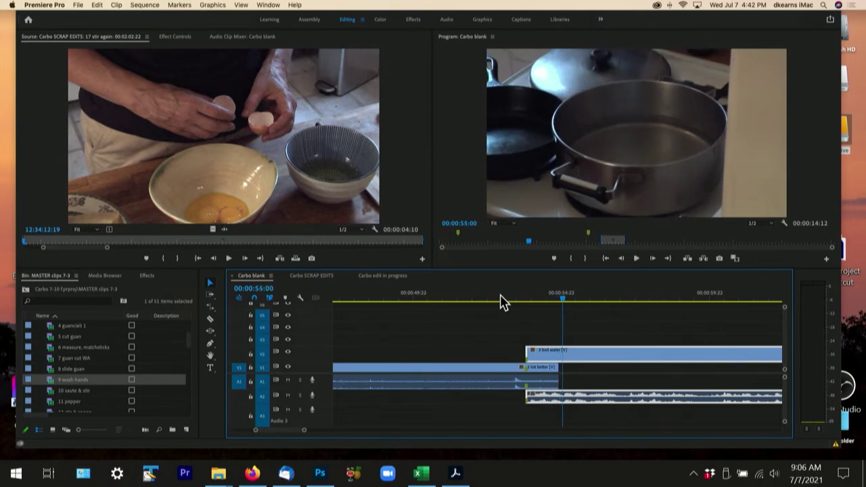
drag(547, 357, 549, 358)
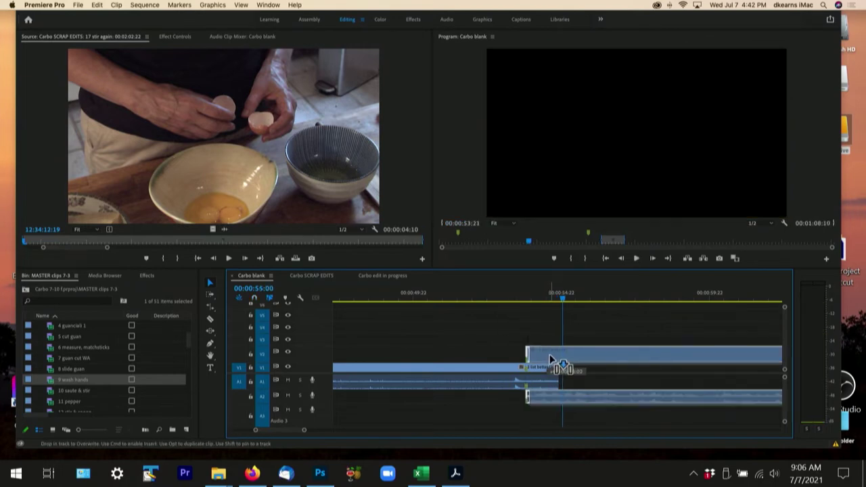
drag(550, 359, 558, 359)
click(498, 298)
key(space)
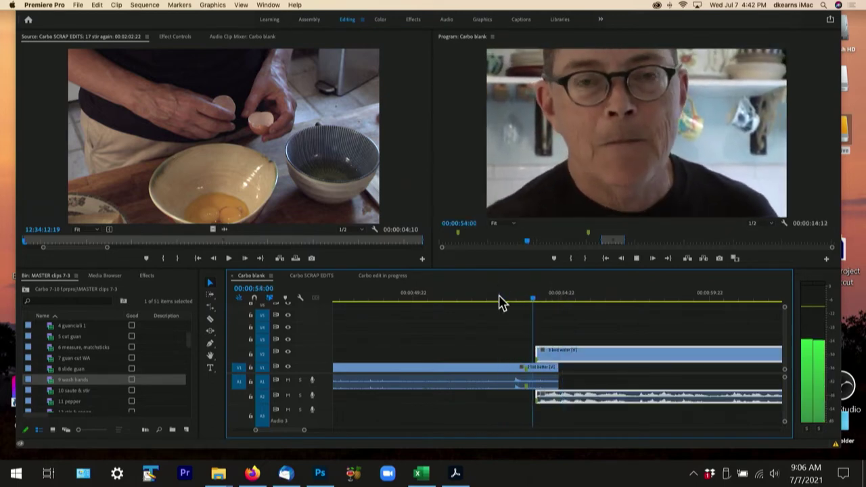
key(space)
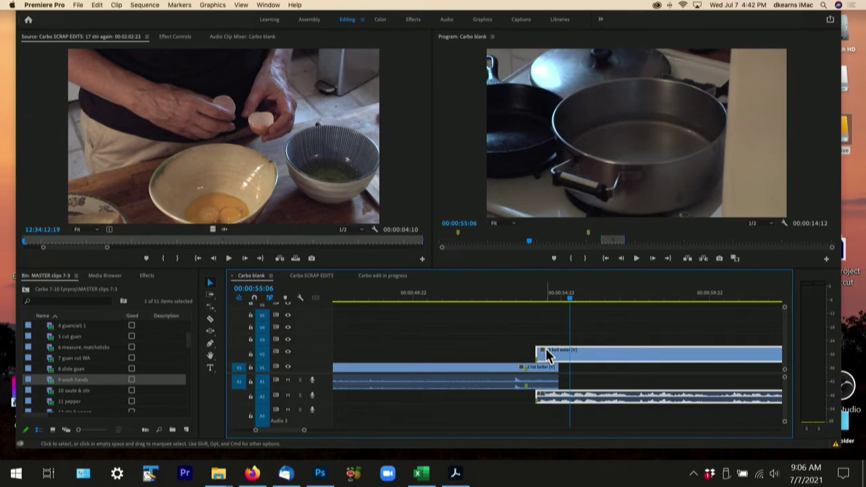
drag(549, 351, 559, 356)
click(488, 300)
key(space)
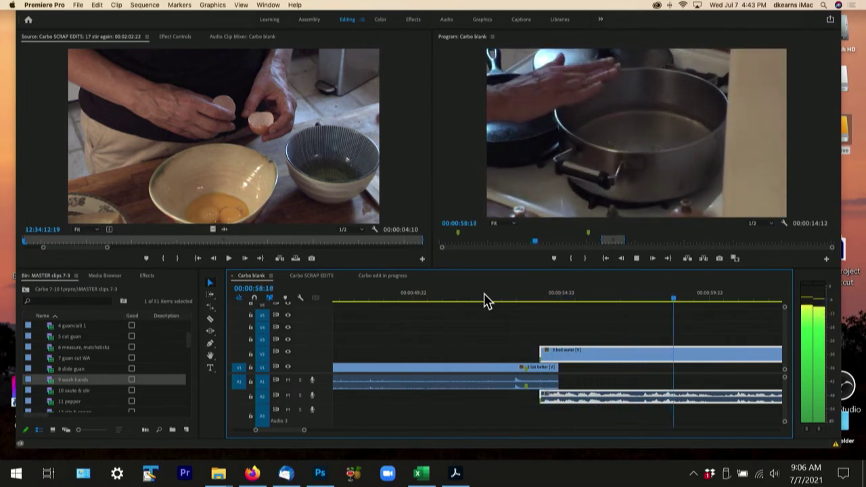
key(space)
click(459, 299)
key(space)
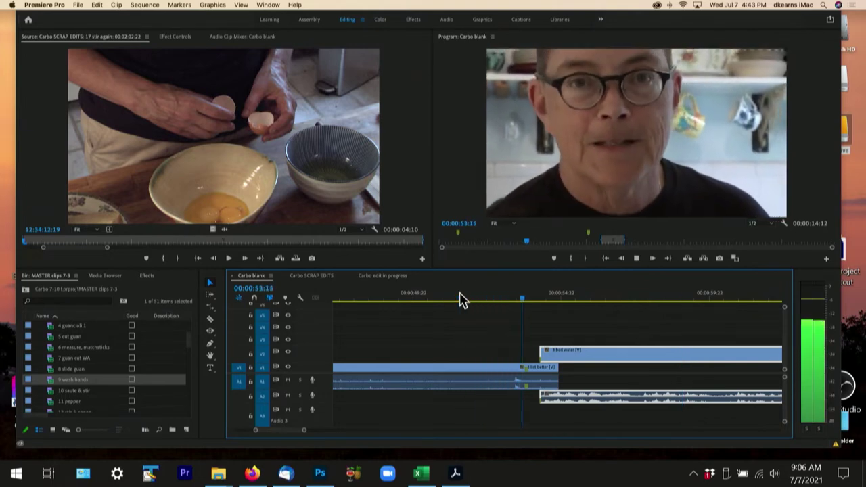
key(space)
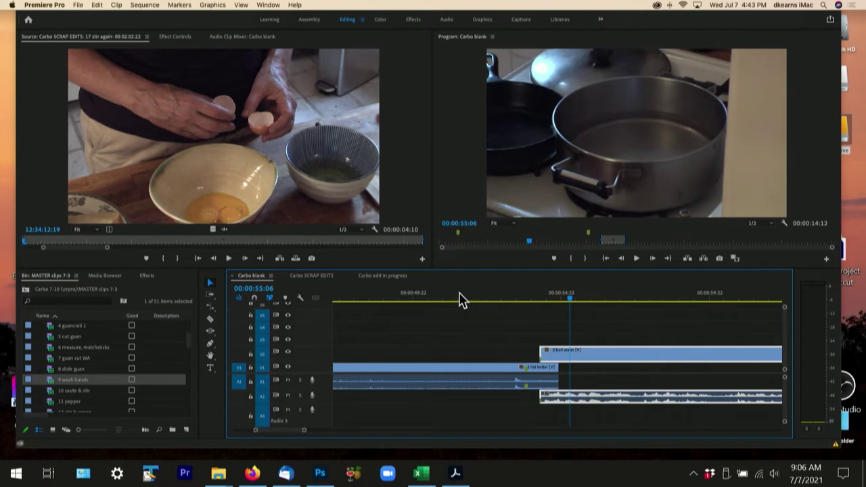
click(458, 298)
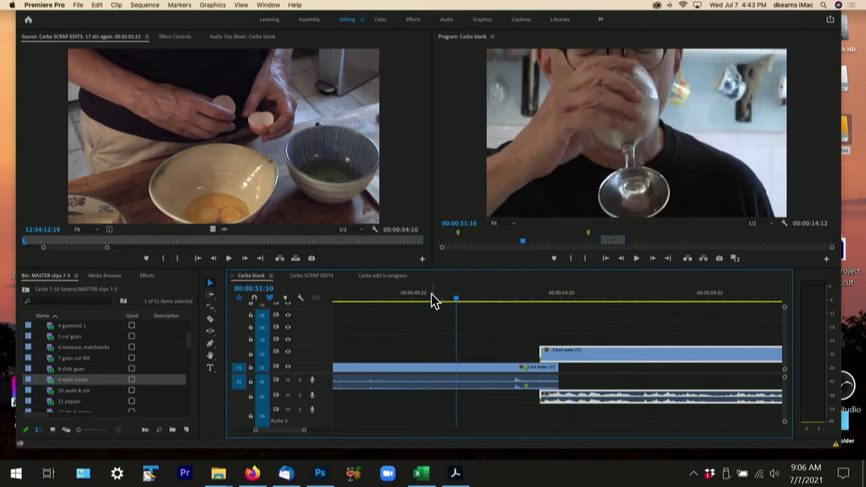
click(431, 298)
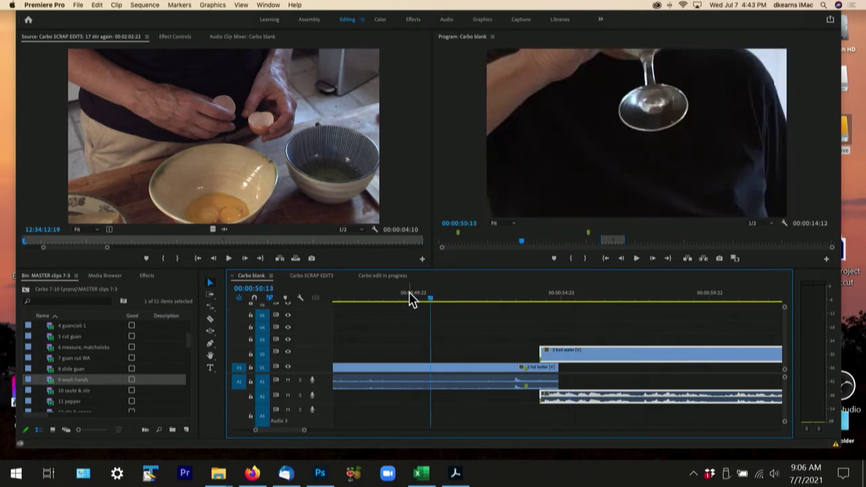
key(space)
key(space)
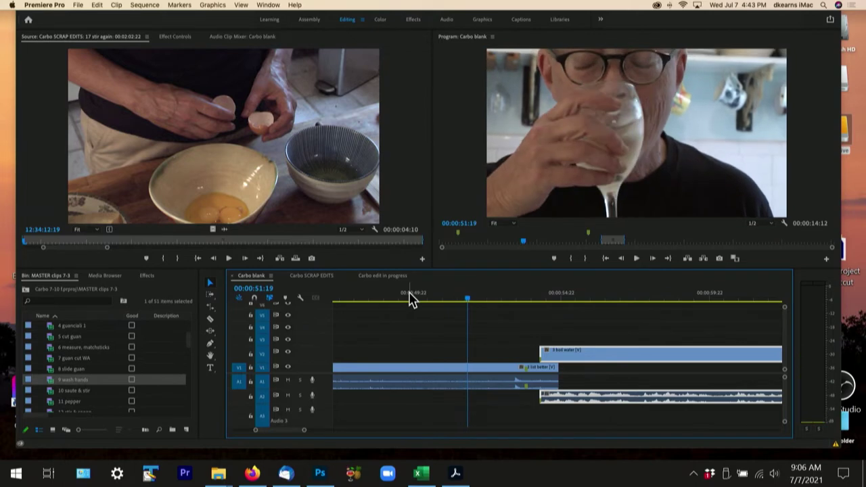
key(space)
key(space)
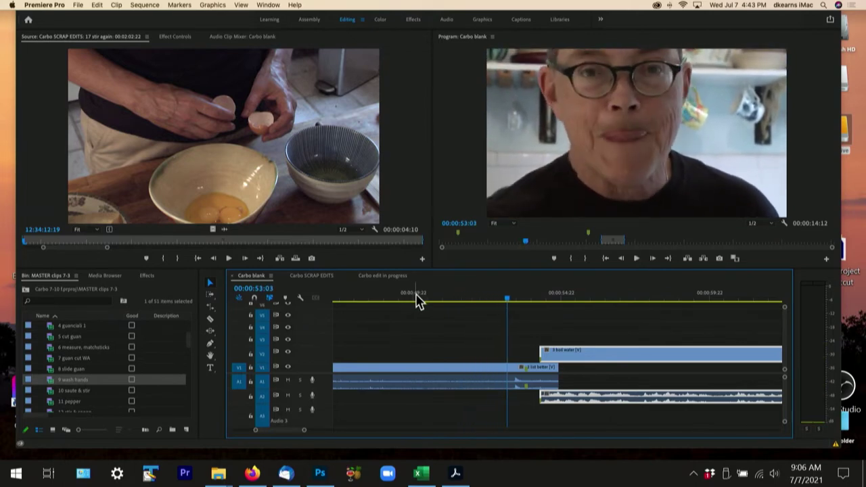
click(417, 298)
key(space)
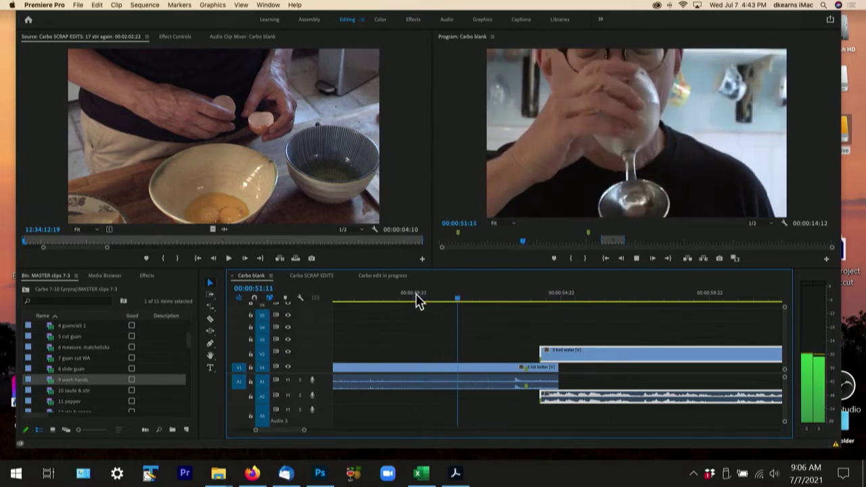
key(space)
key(space)
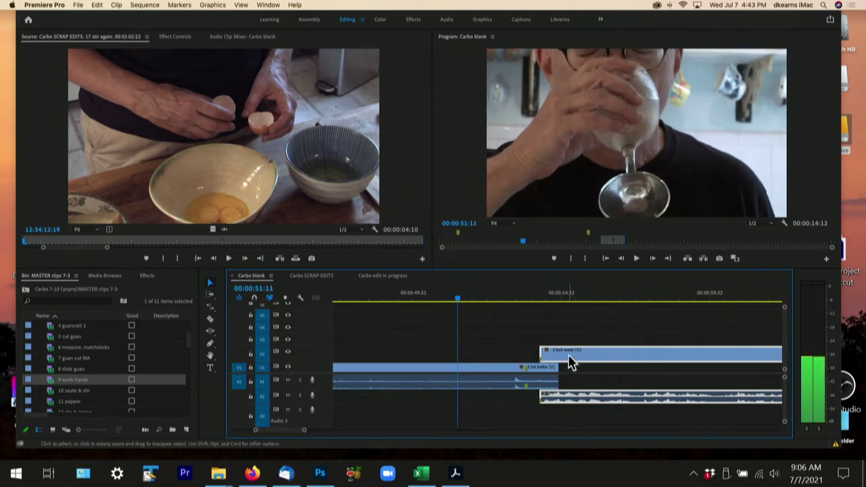
Slide 3 boil water on V2 earlier to 00:00:51:11 and review the overlap
drag(556, 354, 480, 364)
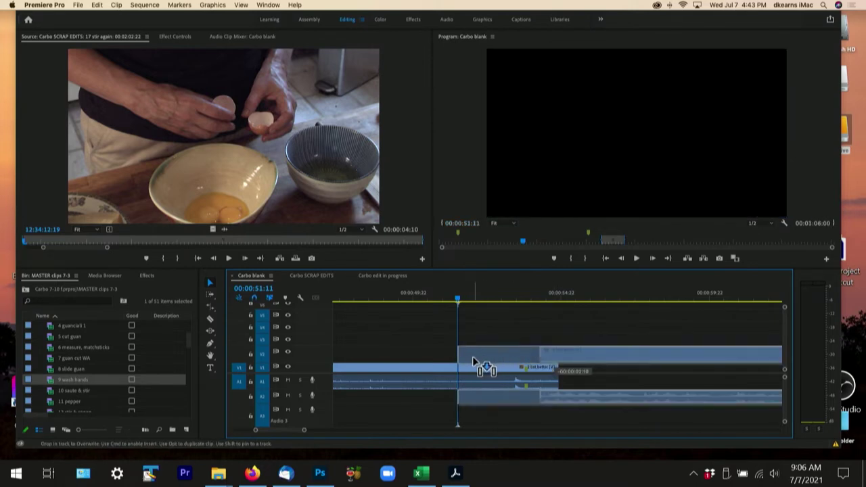
click(426, 296)
key(space)
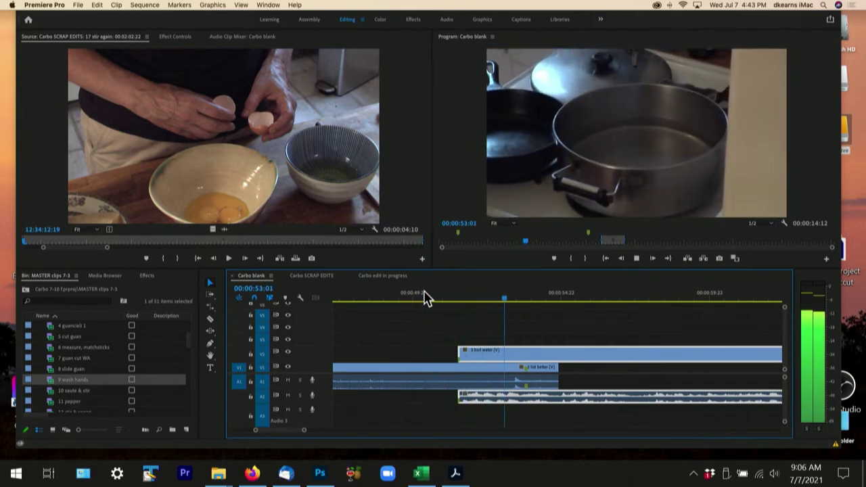
key(space)
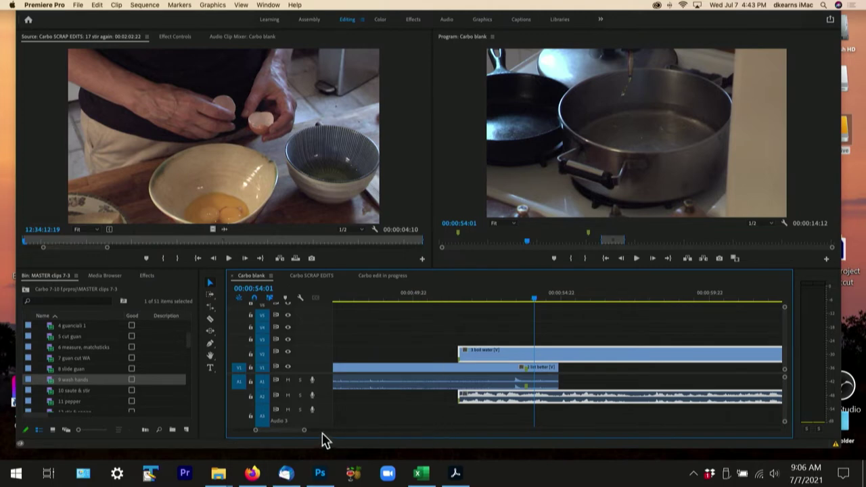
Zoom out, drag 4 guanciale left against 3 boil water, and play the transition
drag(306, 436, 333, 437)
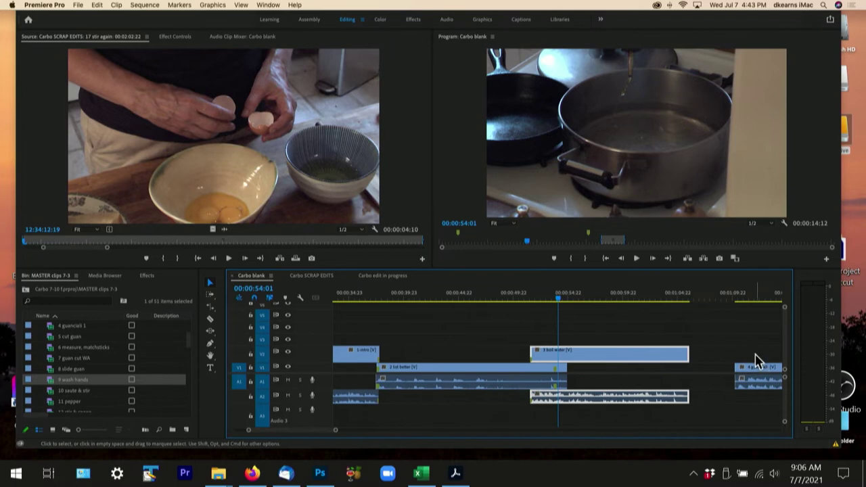
click(754, 366)
drag(754, 376, 709, 375)
drag(636, 295, 657, 296)
key(space)
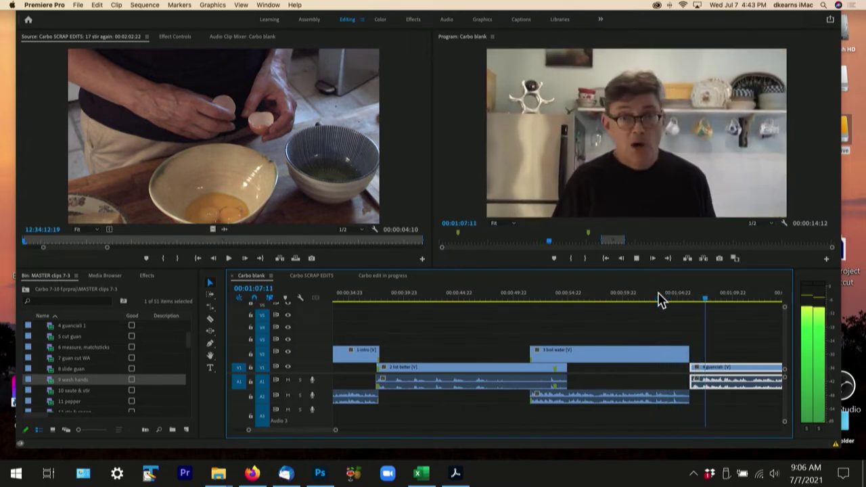
key(space)
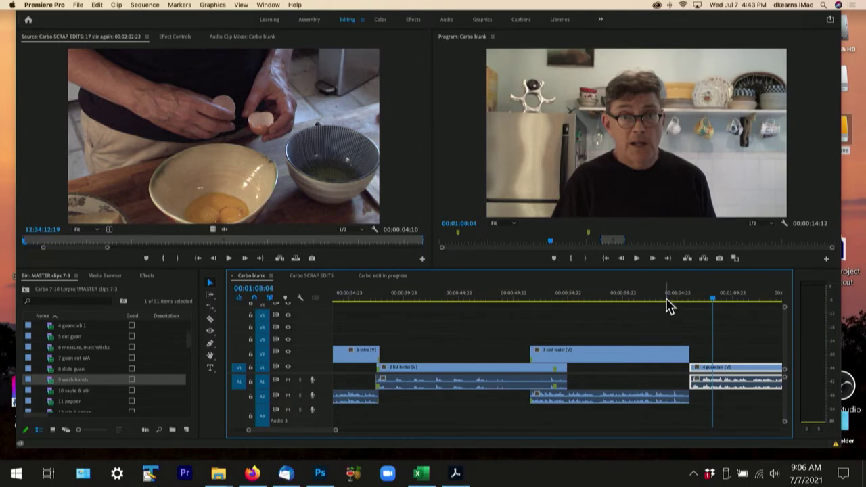
Nudge 4 guanciale slightly earlier to near 00:01:05:02 and replay the overlap
click(673, 299)
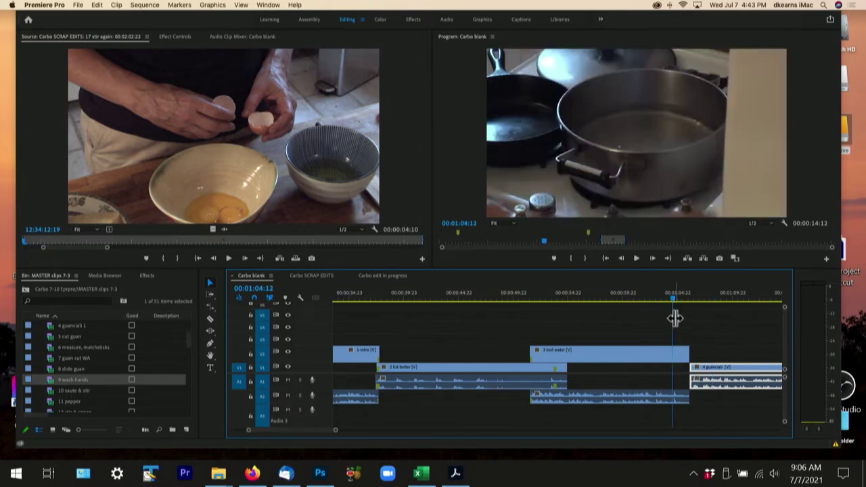
drag(707, 367, 699, 367)
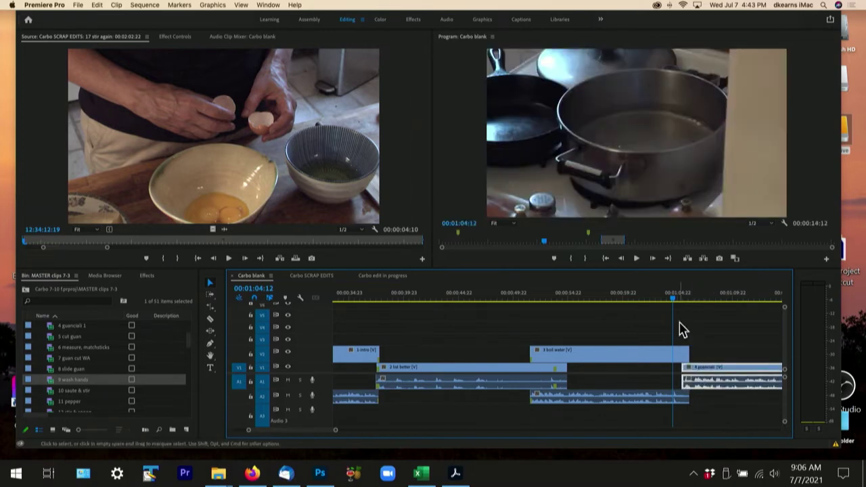
key(=)
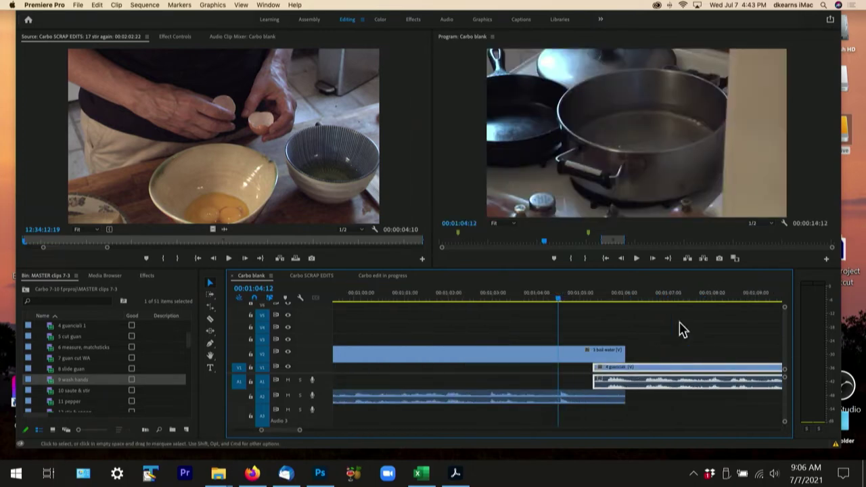
mouse_move(648, 376)
mouse_down()
mouse_move(654, 393)
mouse_move(638, 369)
mouse_up()
click(565, 300)
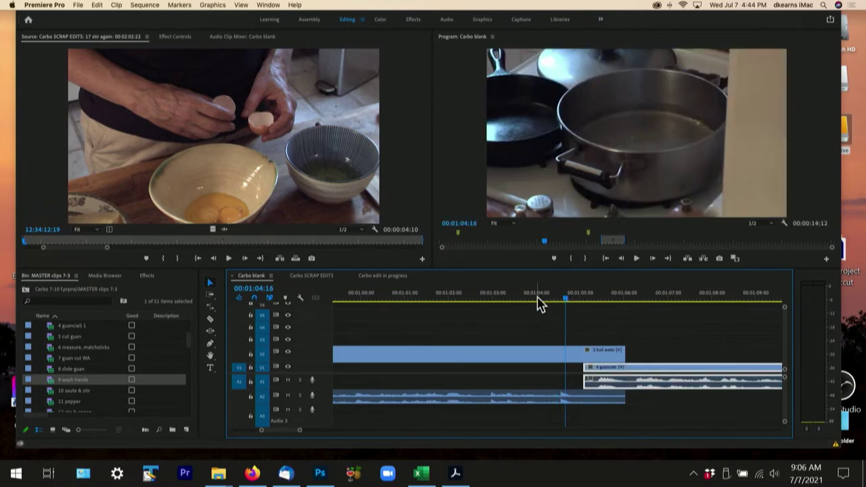
key(space)
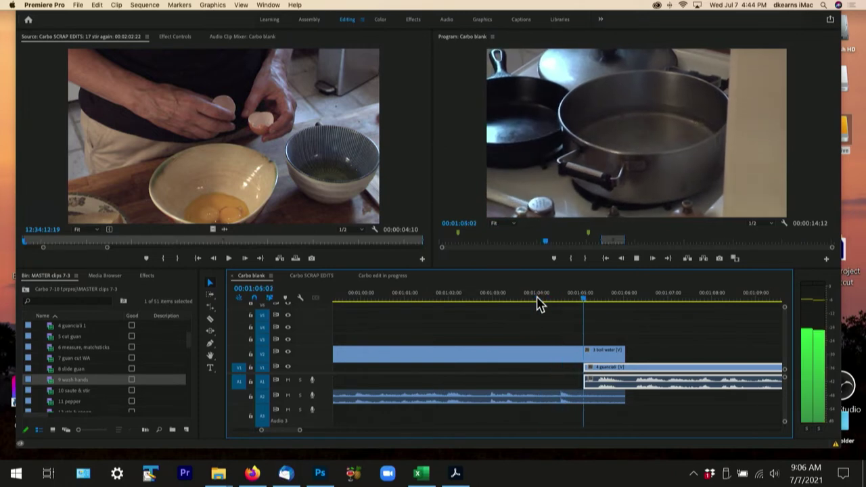
key(space)
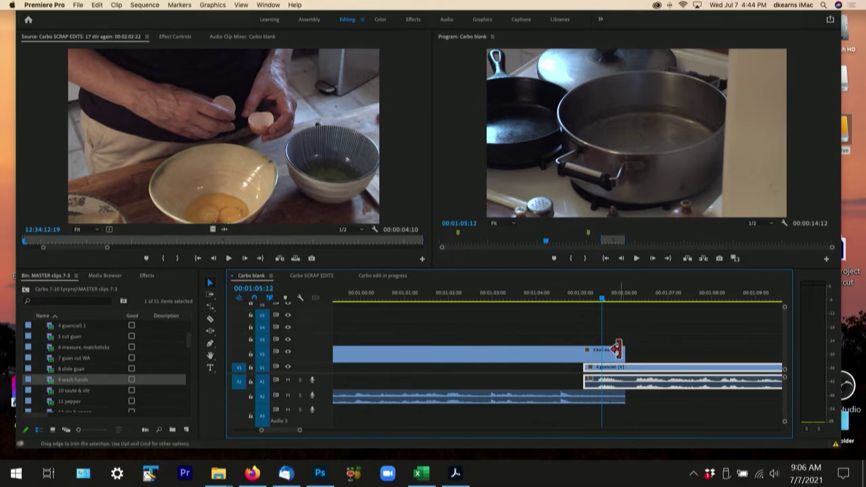
Trim 3 boil water's end to 01:05:12, pull 4 guanciale earlier beneath it, and review
drag(619, 349, 601, 351)
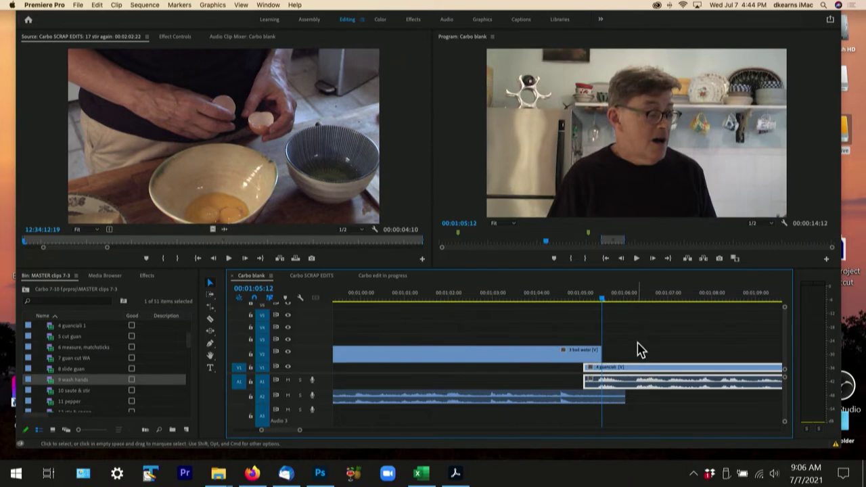
drag(641, 376, 616, 374)
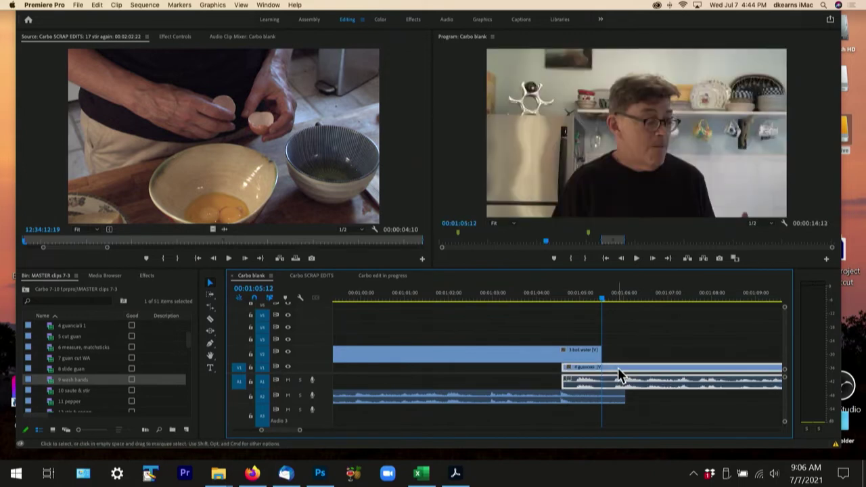
click(514, 298)
key(space)
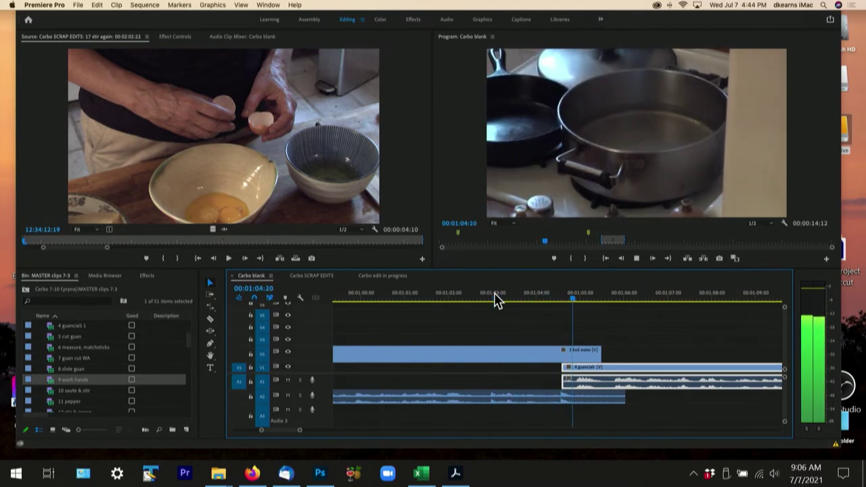
key(space)
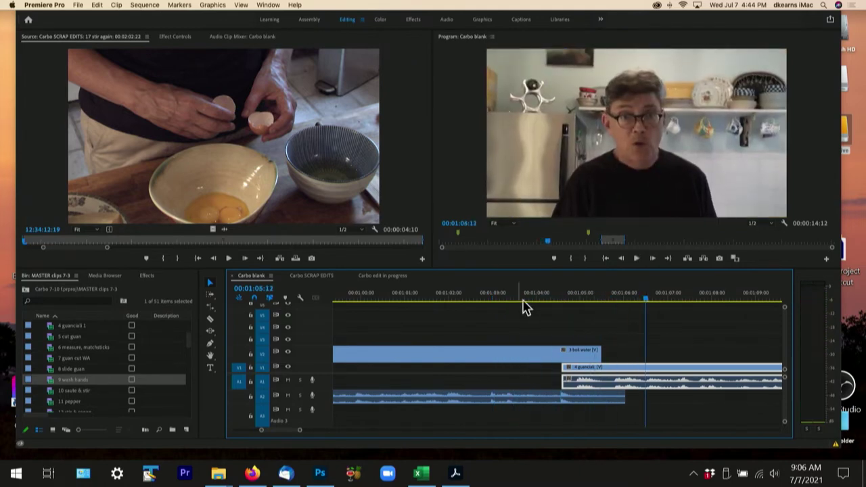
click(543, 302)
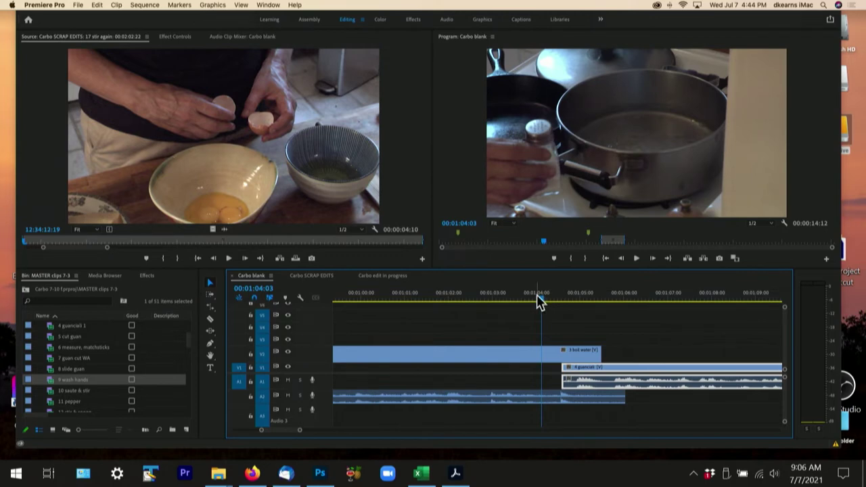
key(space)
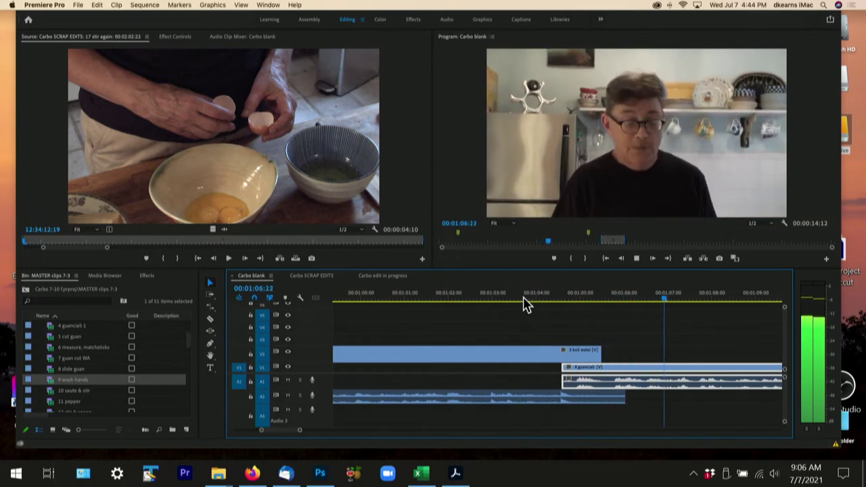
key(space)
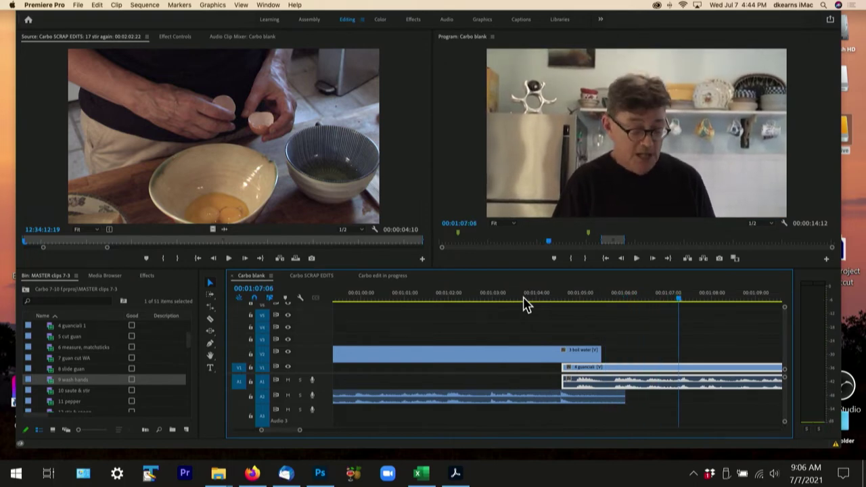
key(End)
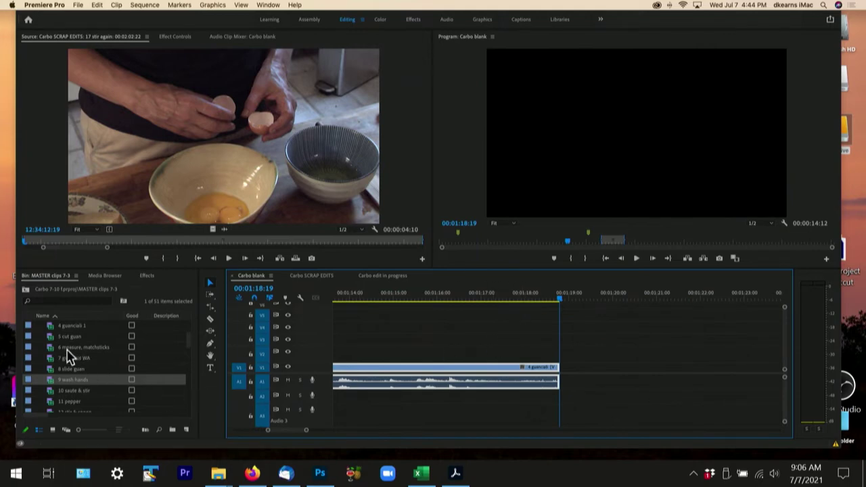
Add 5 cut guan on V2 at 00:01:18:19, trim its opening, and slide it to the playhead
drag(52, 342, 560, 358)
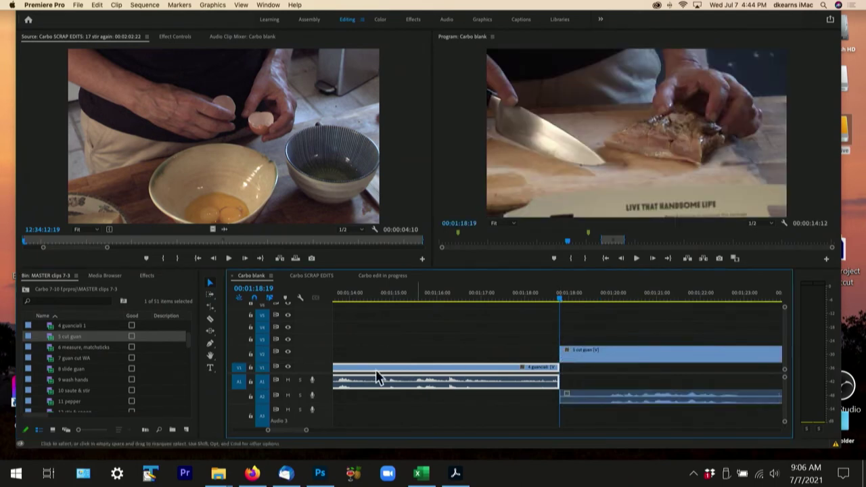
drag(305, 434, 372, 437)
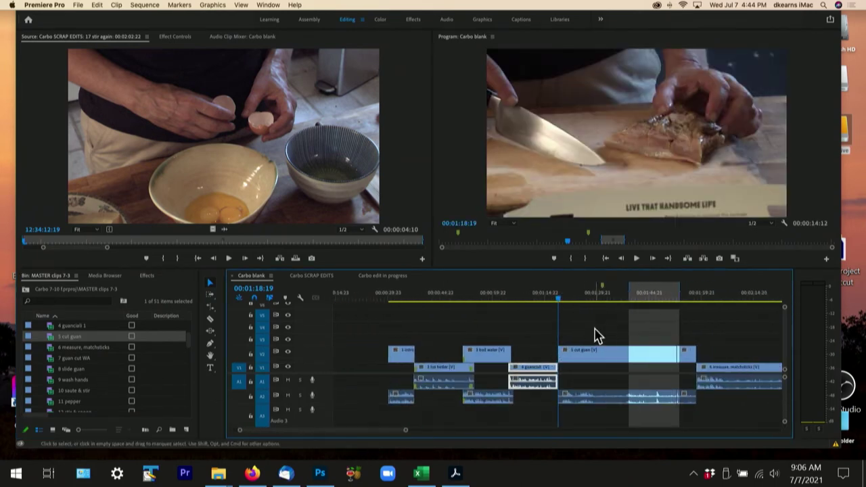
key(super+z)
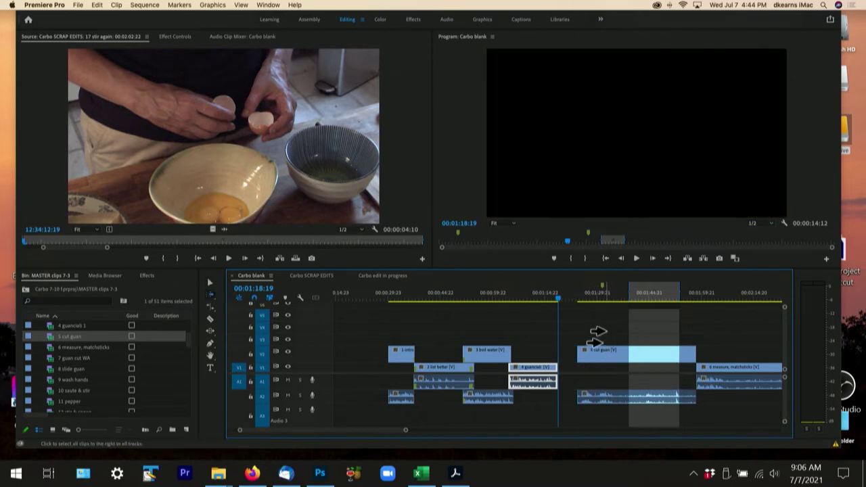
drag(590, 351, 574, 350)
key(a)
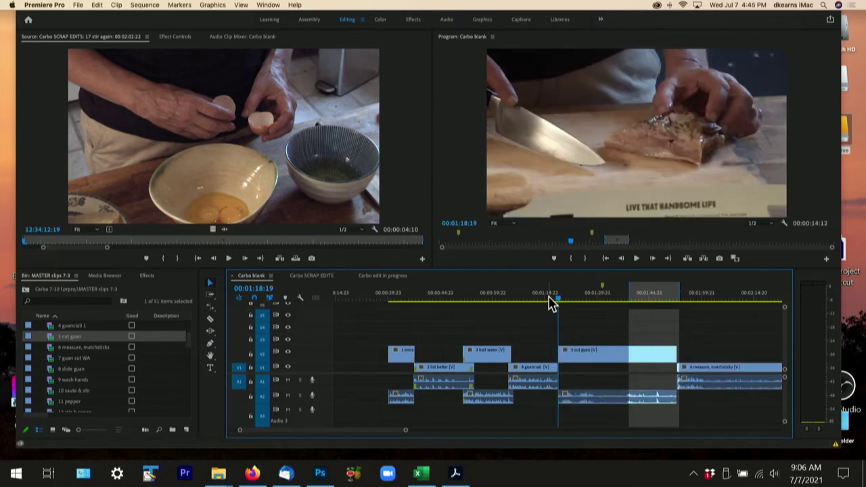
click(549, 301)
click(532, 298)
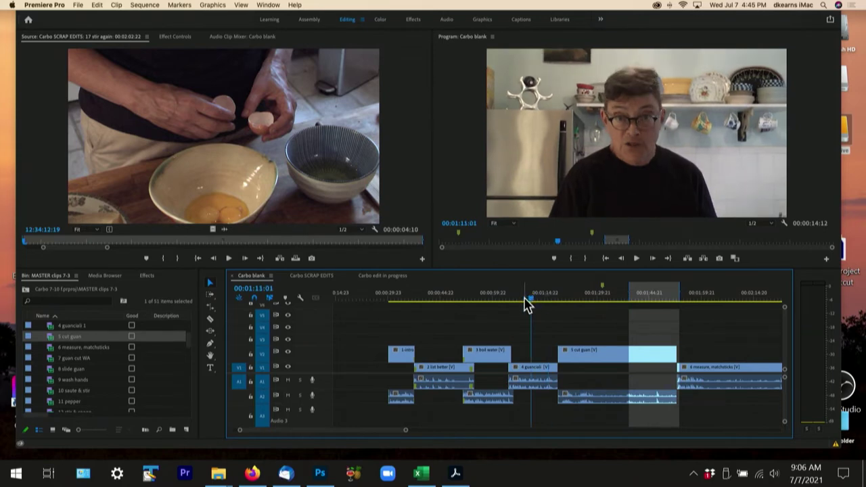
click(524, 299)
key(space)
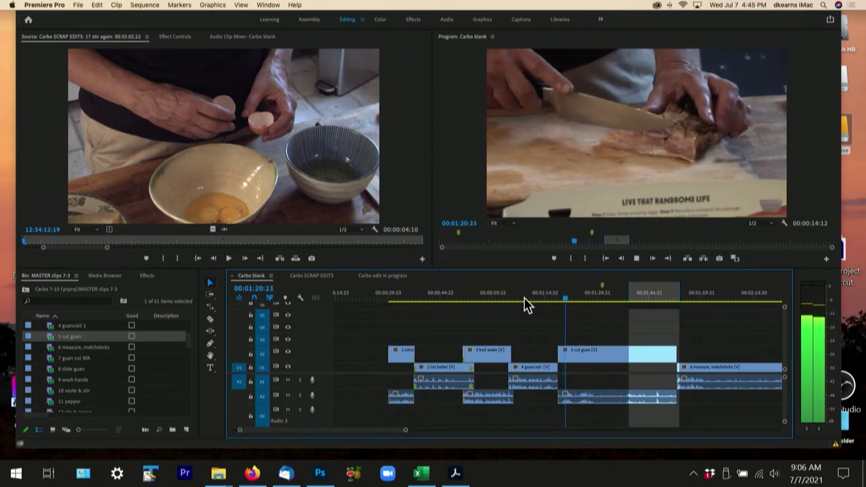
key(space)
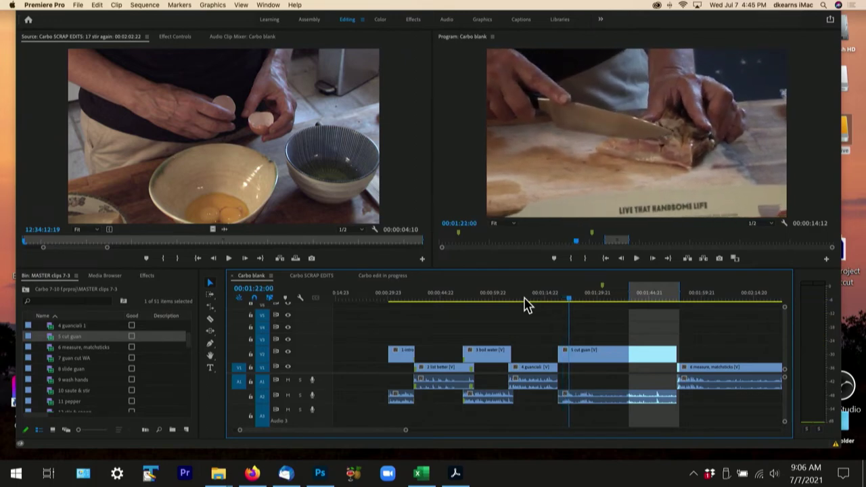
key(=)
key(=)
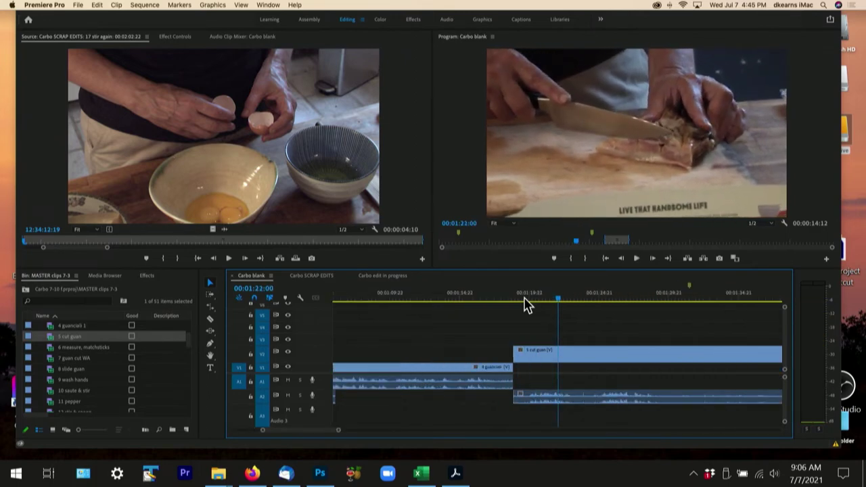
click(475, 303)
key(space)
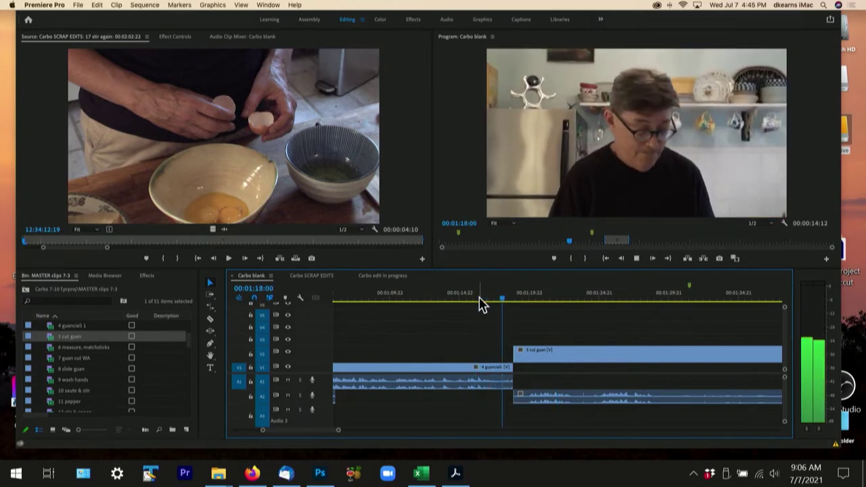
key(space)
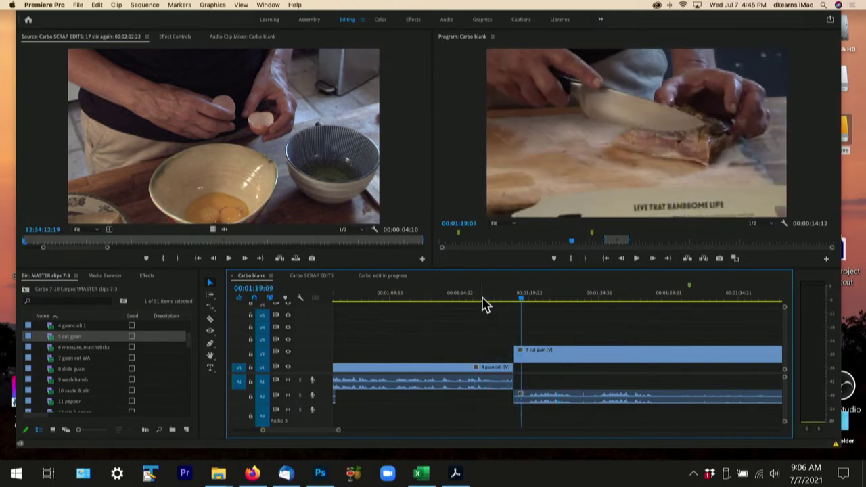
click(489, 302)
key(space)
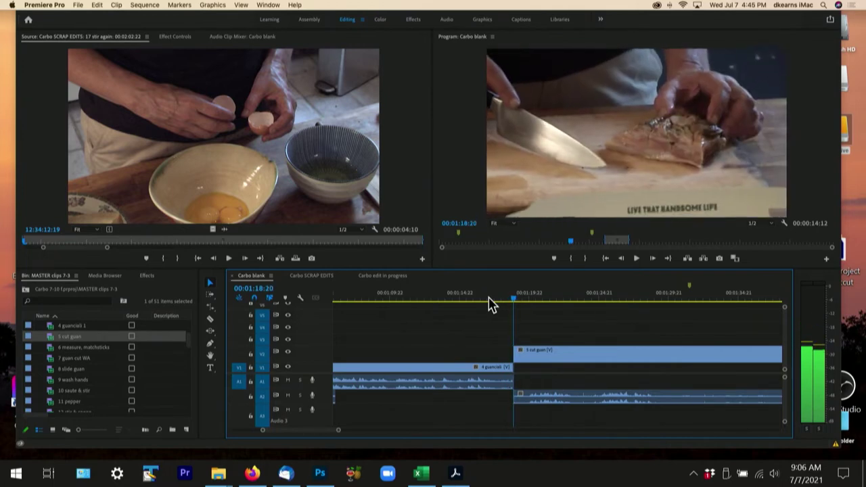
key(Left)
key(Left)
key(Left)
key(Left)
key(Left)
key(Left)
key(Left)
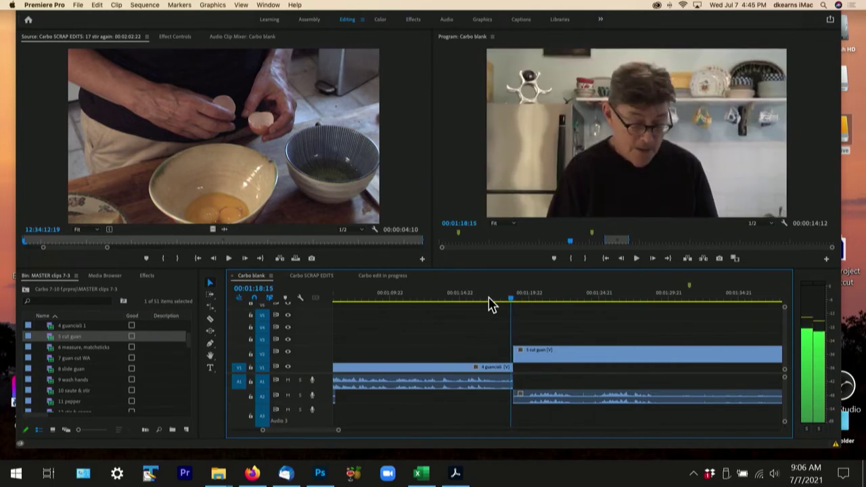
key(space)
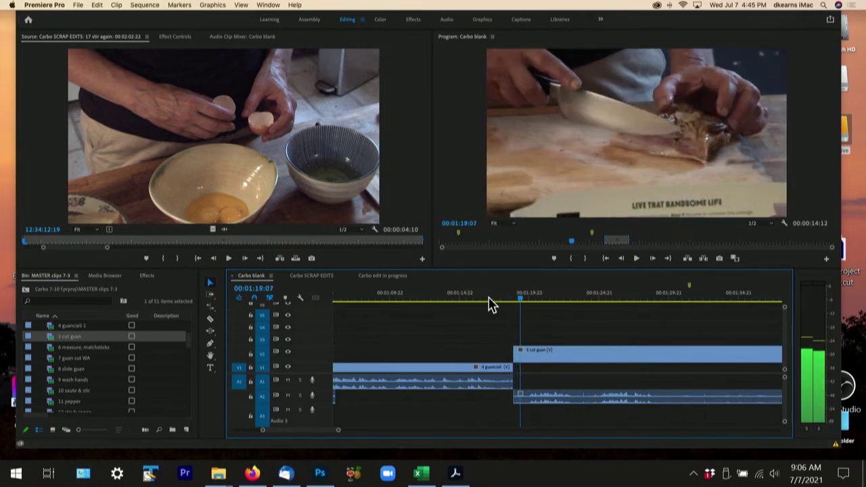
key(Left)
key(Left)
key(Left)
key(Left)
key(Left)
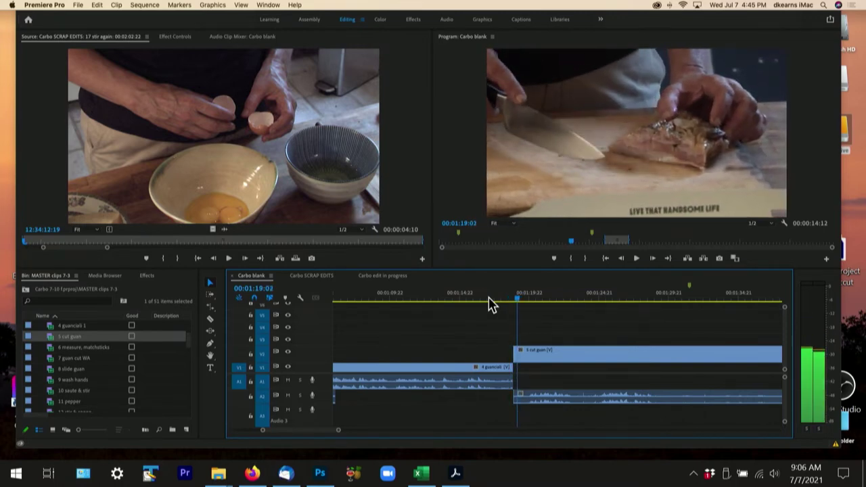
key(Left)
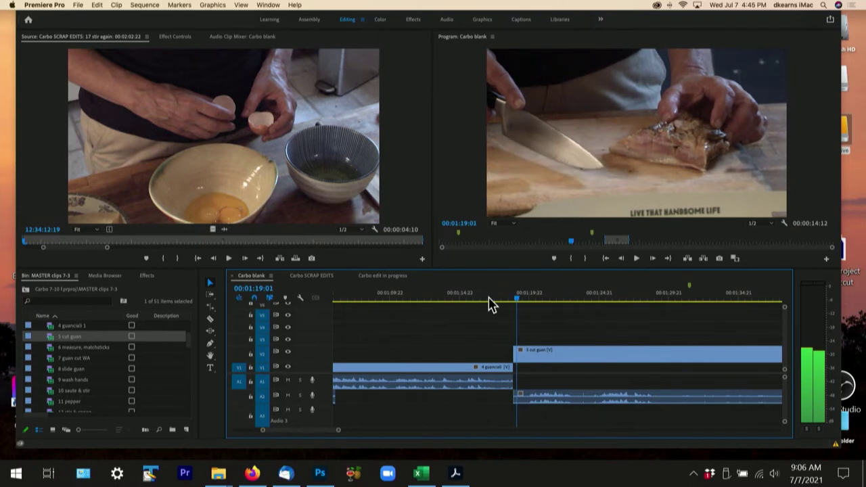
Trim 5 cut guan's start so it begins at 00:01:18:01, then review the cut
click(550, 362)
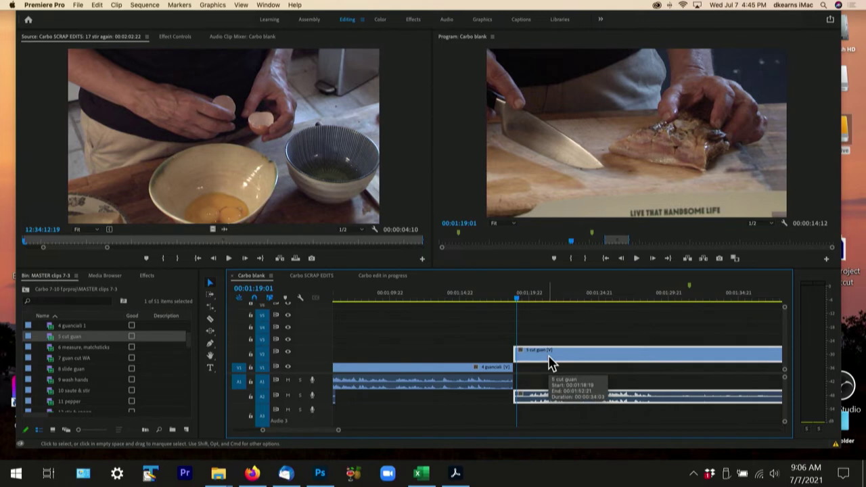
double_click(549, 364)
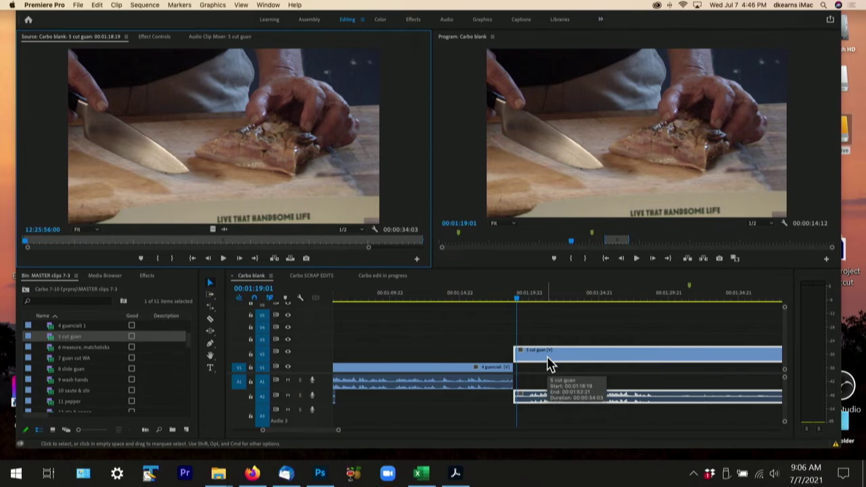
key(alt+q)
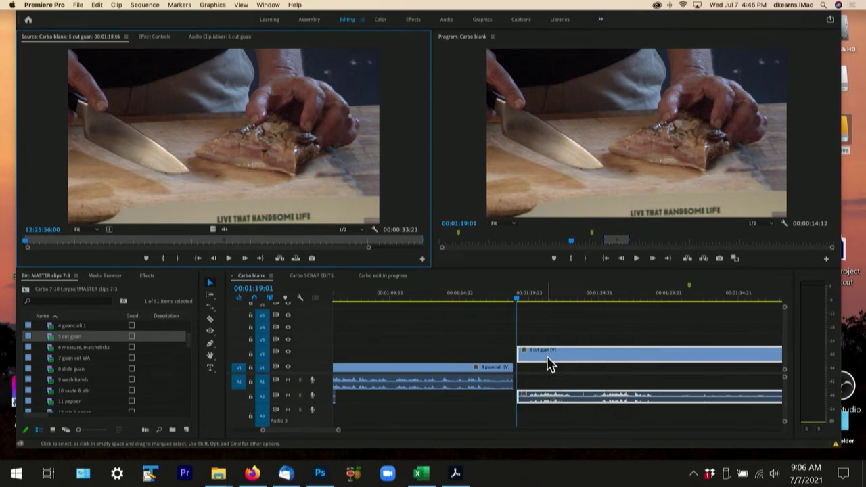
click(473, 298)
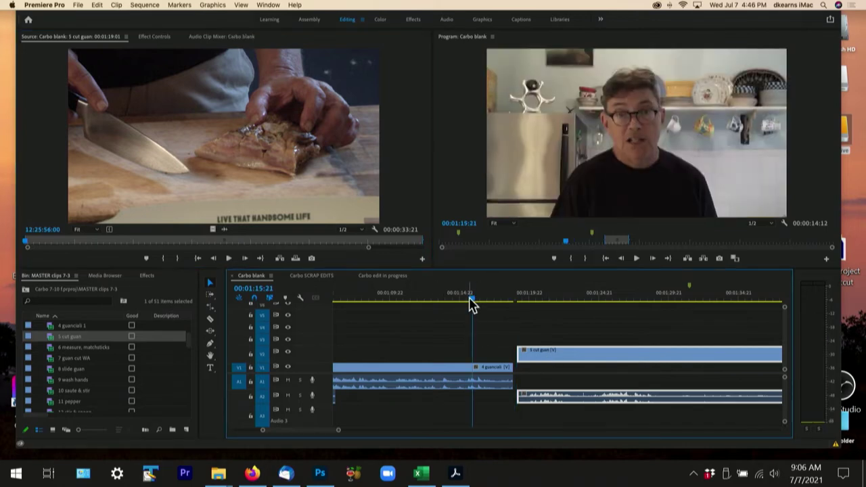
key(space)
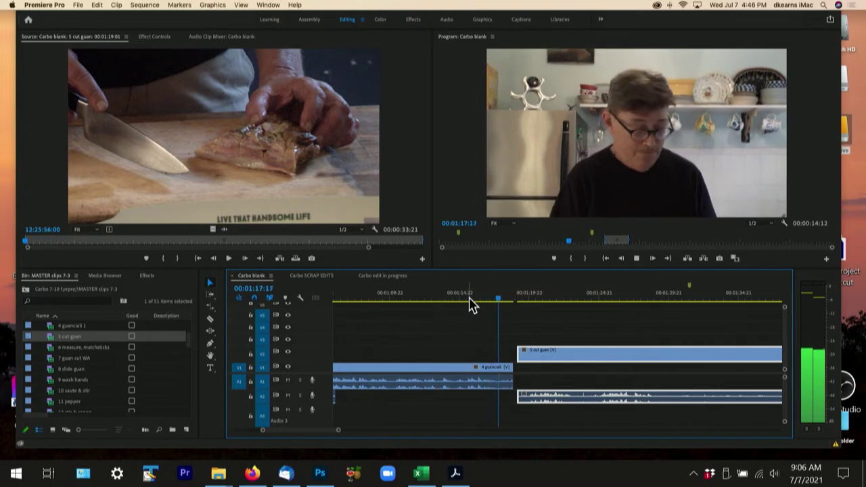
key(space)
key(shift+Right)
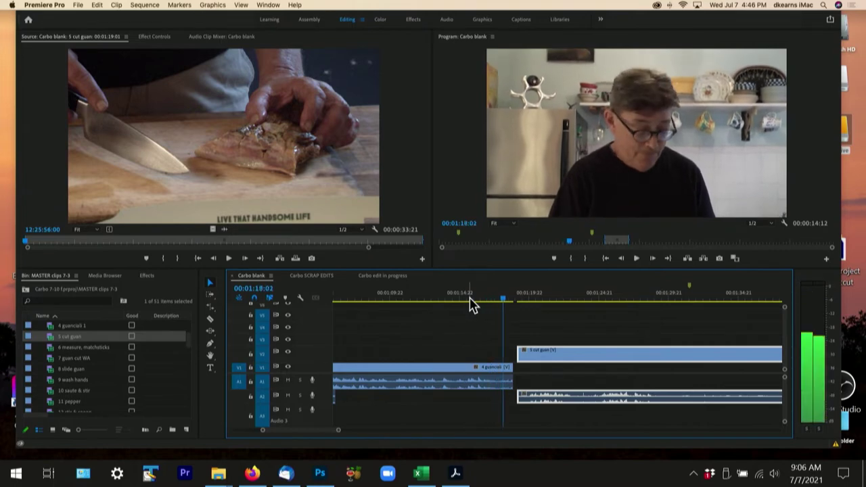
key(shift+Left)
Slide 5 cut guan left to start at 00:01:18:01 and play the new overlap
drag(546, 360, 532, 358)
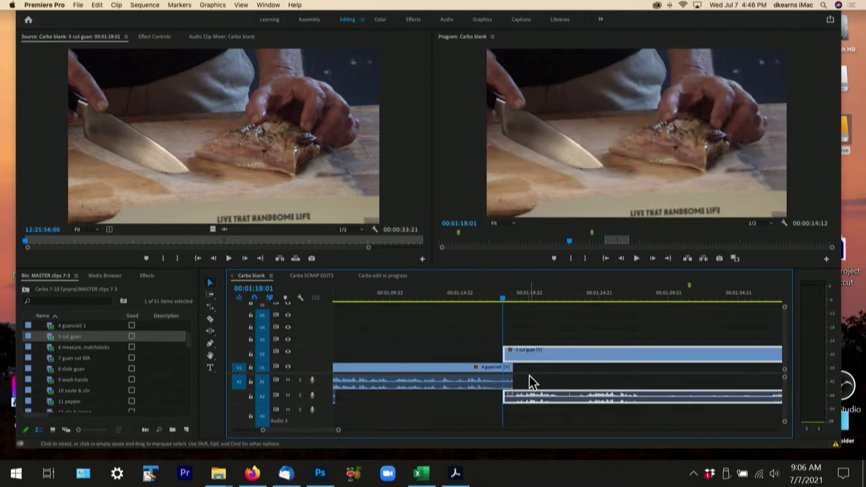
click(437, 297)
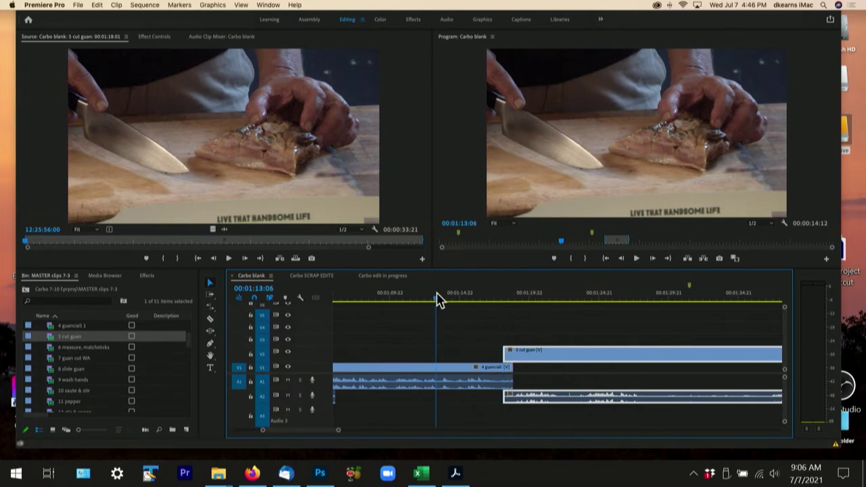
key(space)
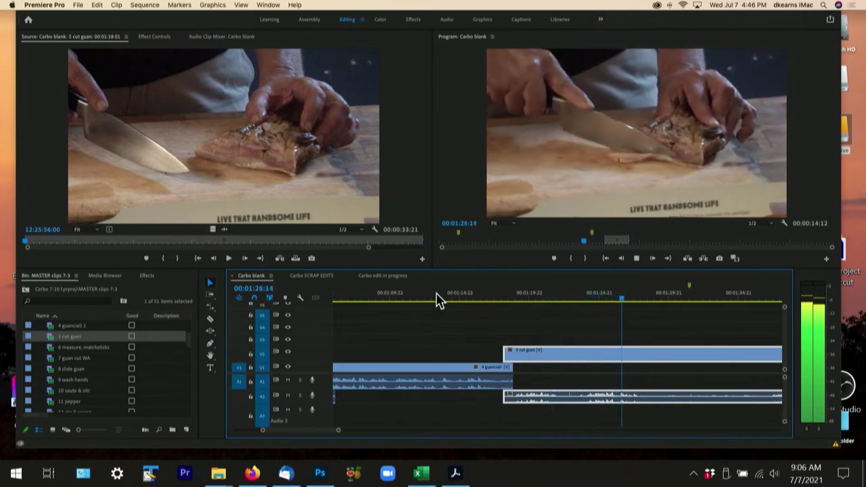
key(space)
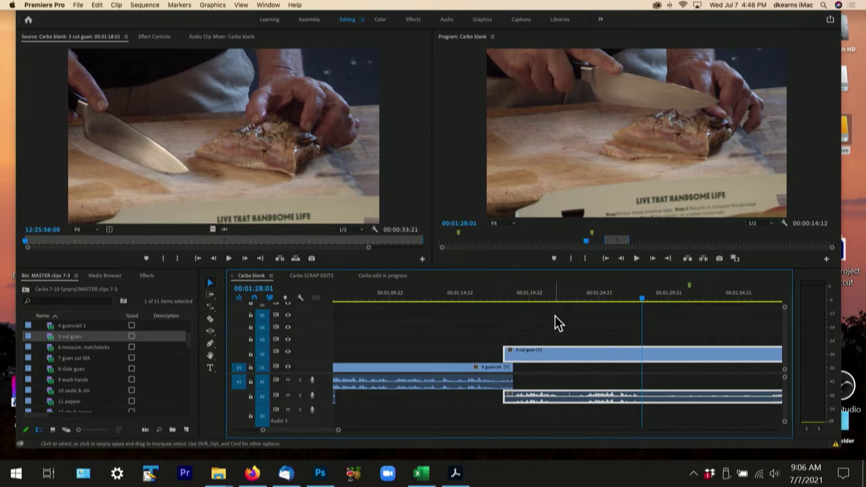
Scrub the knife shot near 00:01:22:23, then park the playhead at 00:01:18:01
click(572, 300)
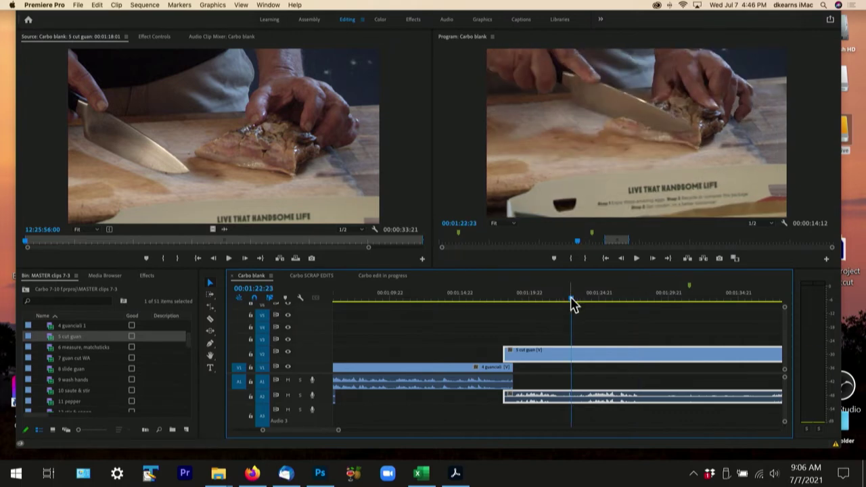
mouse_move(571, 299)
mouse_down()
mouse_move(541, 298)
mouse_move(599, 299)
mouse_move(546, 300)
mouse_move(560, 300)
mouse_up()
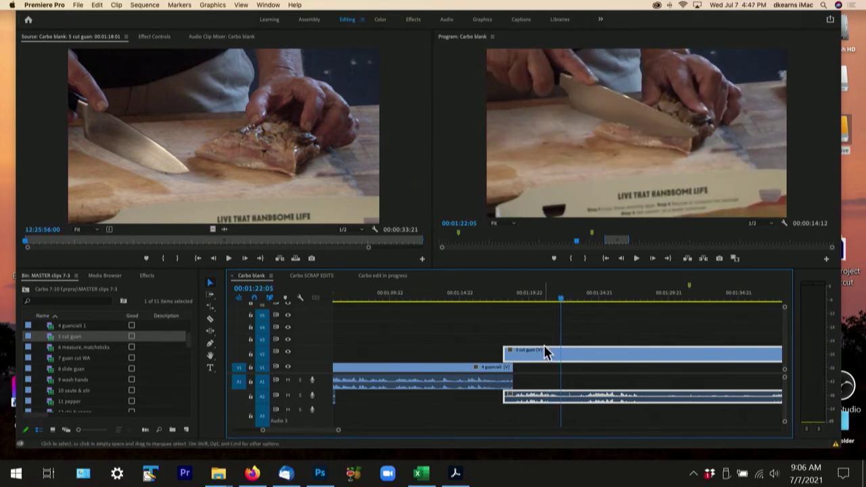
click(499, 299)
click(501, 300)
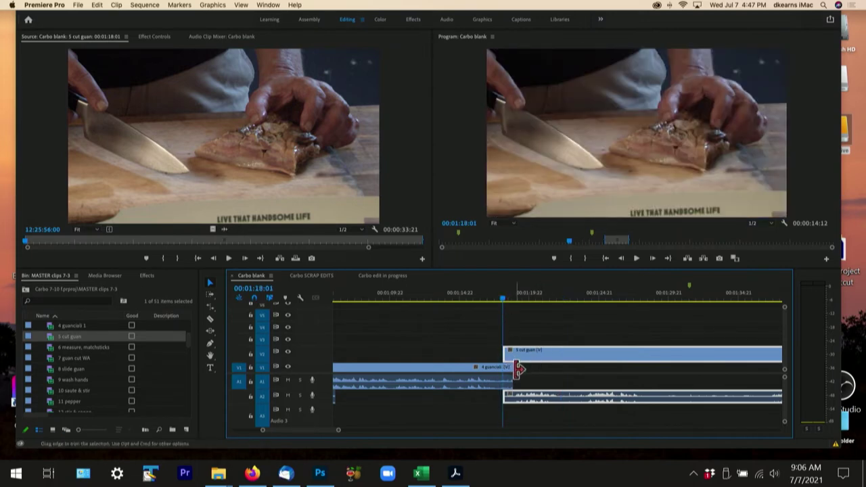
Undo a trial trim on 4 guanciali, then trim 5 cut guan's head to 00:01:22:05
drag(518, 369, 502, 368)
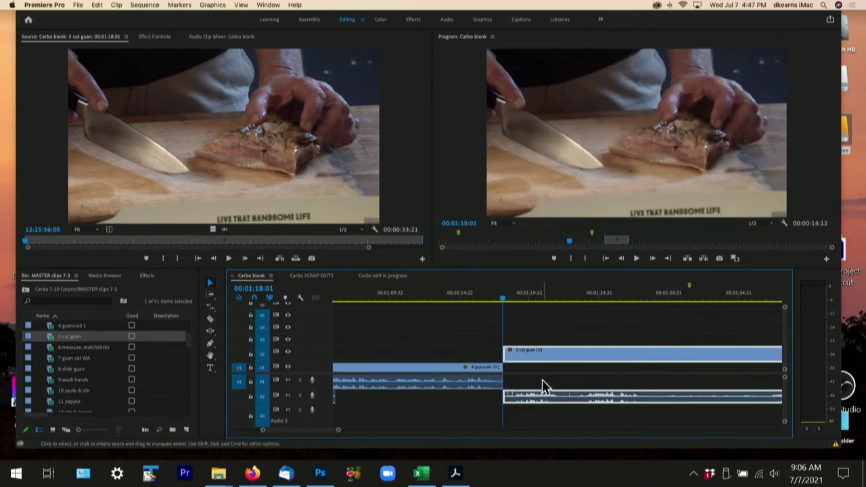
key(super+z)
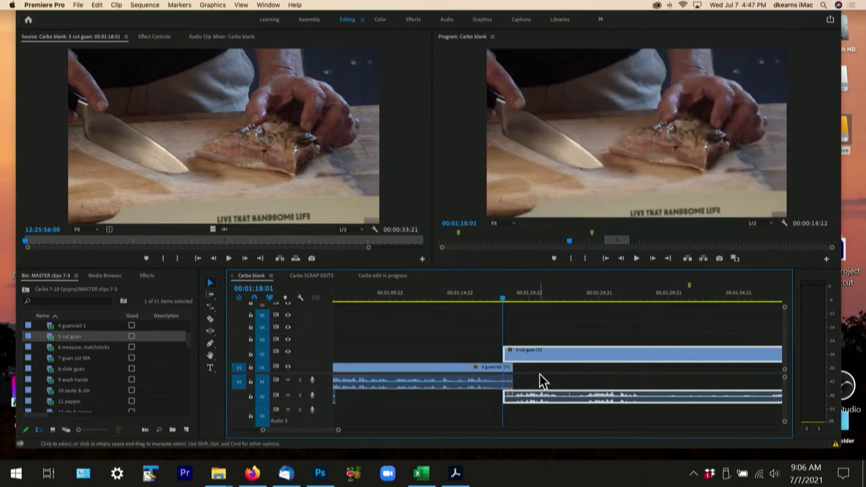
click(502, 376)
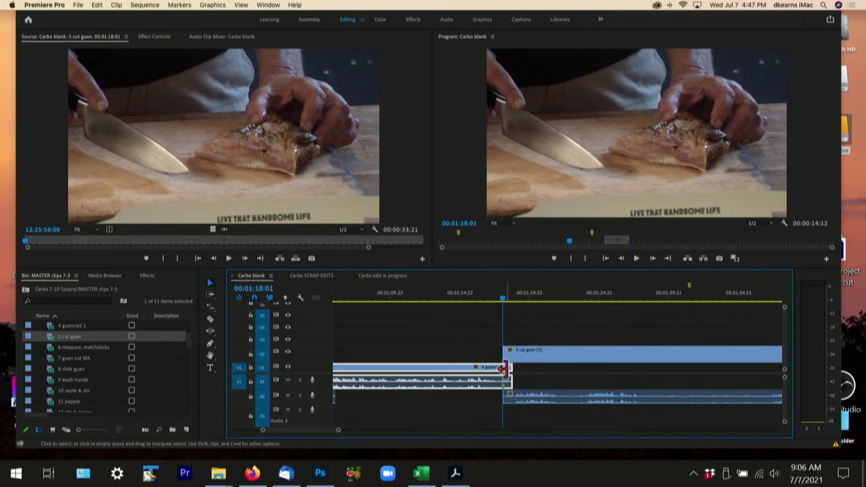
click(565, 300)
key(space)
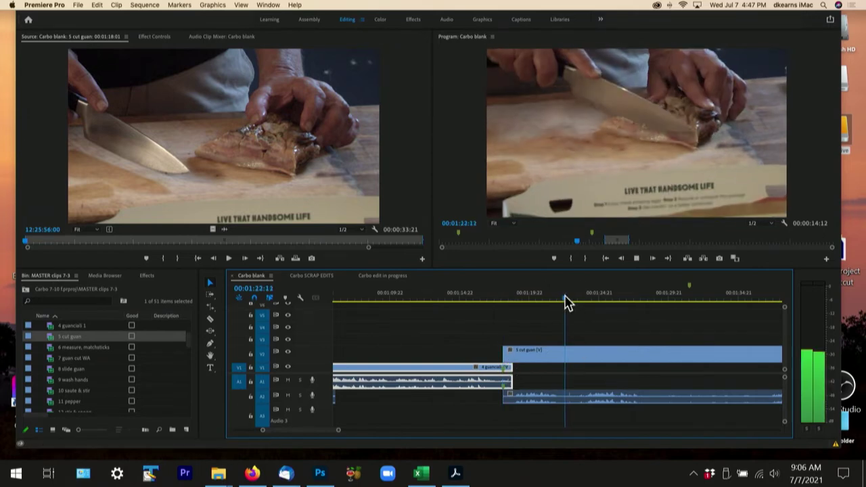
click(561, 300)
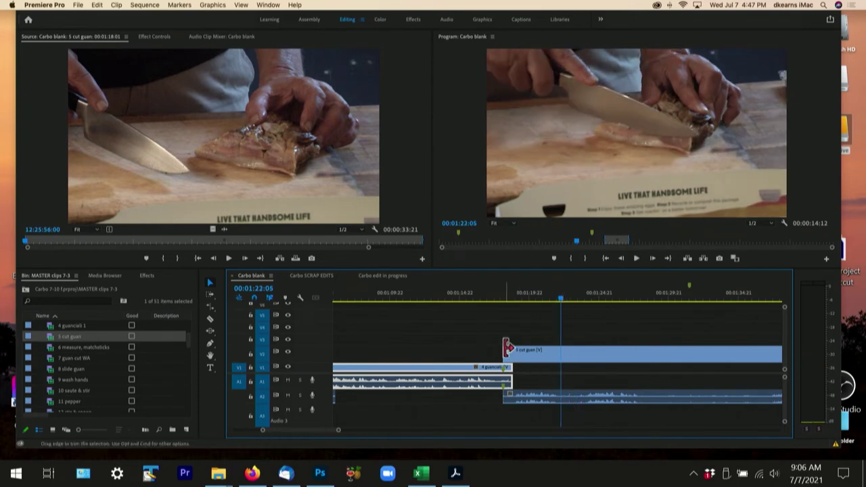
drag(504, 350, 521, 359)
Play through the new cut from 00:01:16:04 to review the trimmed head
click(466, 298)
key(space)
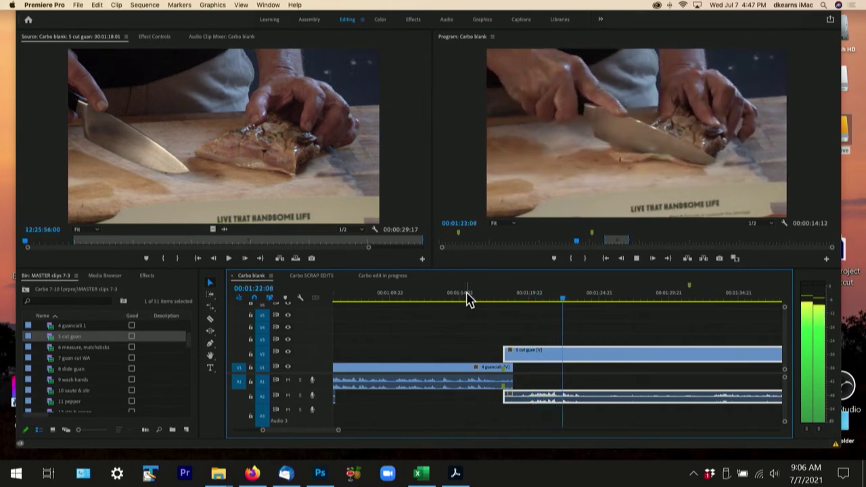
key(space)
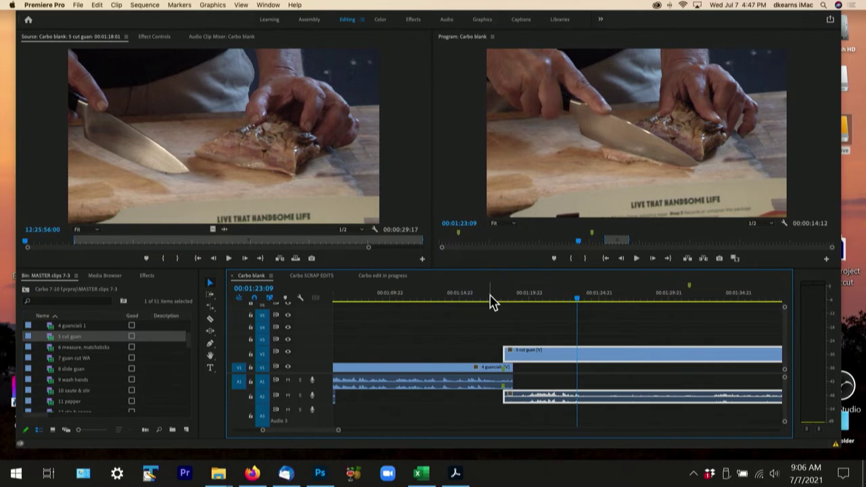
click(476, 295)
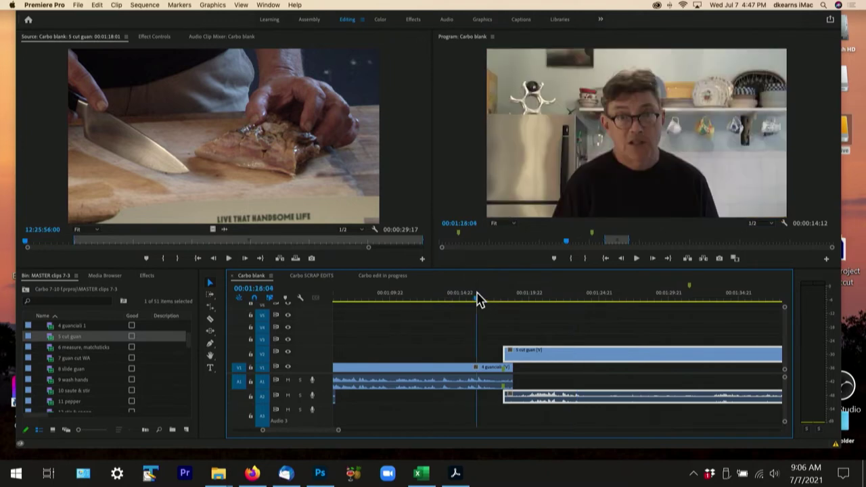
key(space)
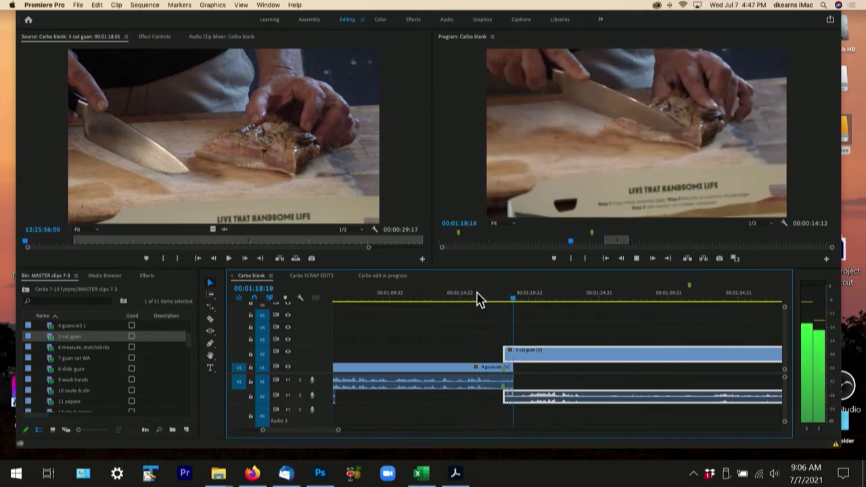
key(space)
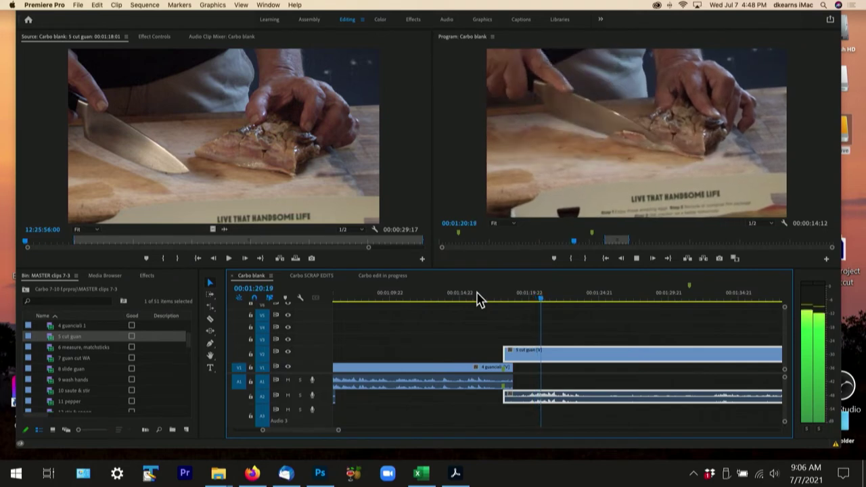
drag(339, 437, 364, 436)
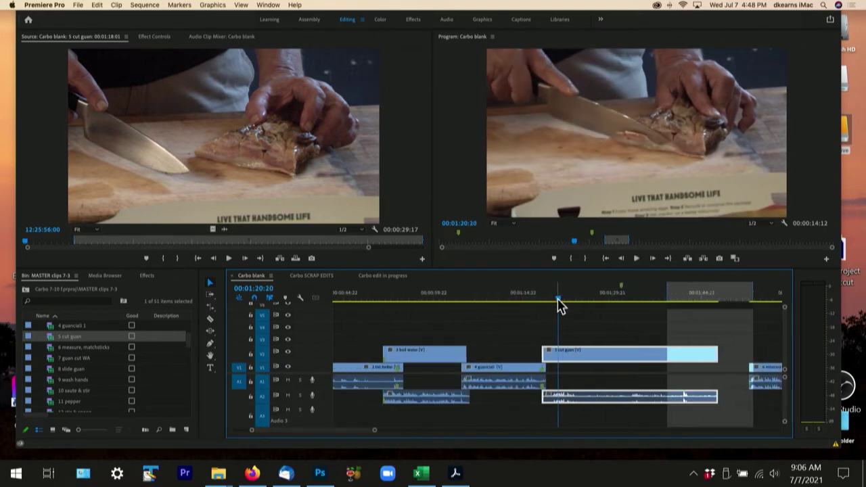
drag(559, 305, 679, 305)
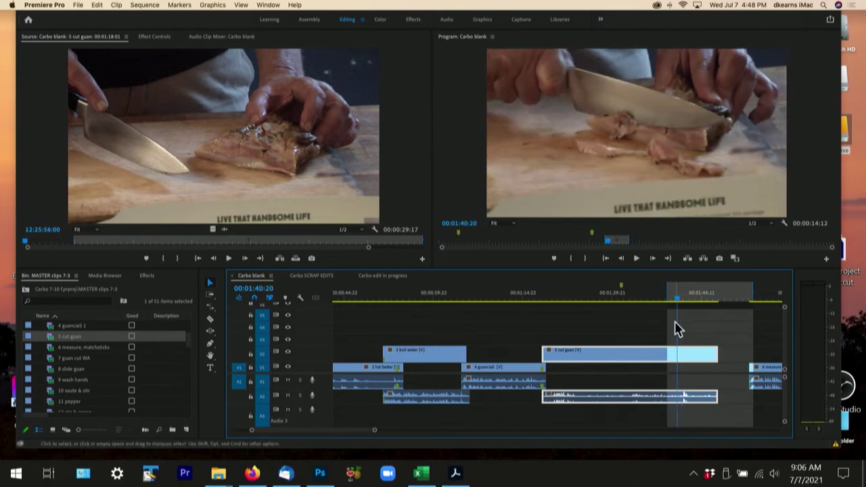
key(equal)
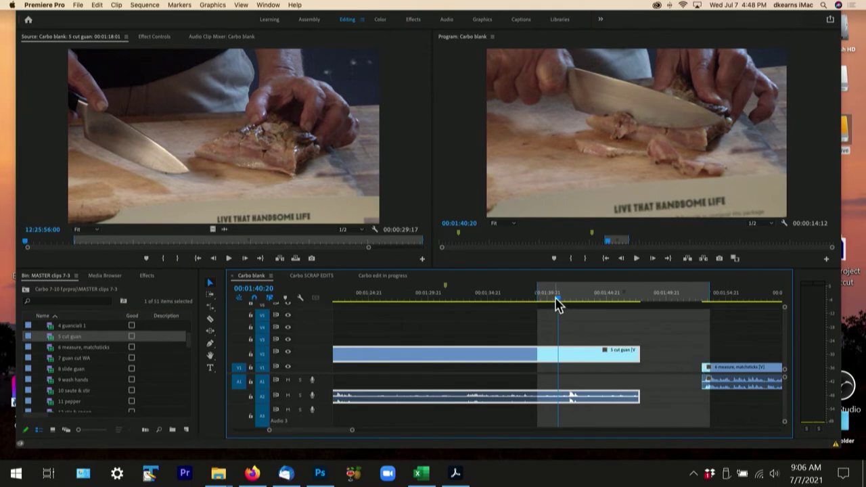
drag(558, 304, 575, 302)
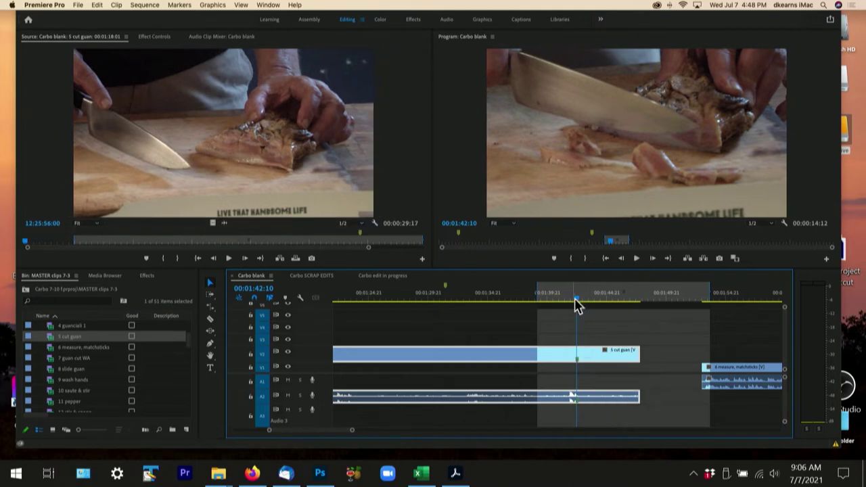
drag(576, 302, 347, 309)
drag(352, 433, 362, 431)
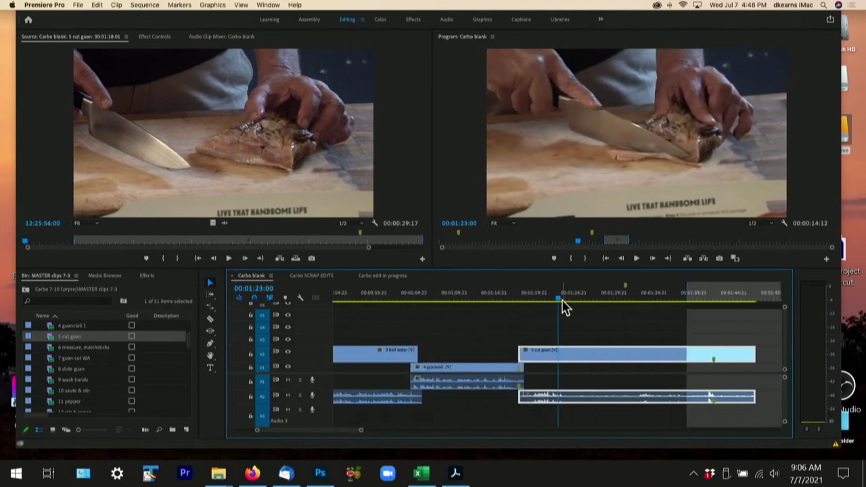
drag(559, 300, 684, 305)
key(Left)
key(Left)
key(Left)
key(Left)
key(Left)
key(Left)
key(Left)
key(Left)
key(Left)
key(Left)
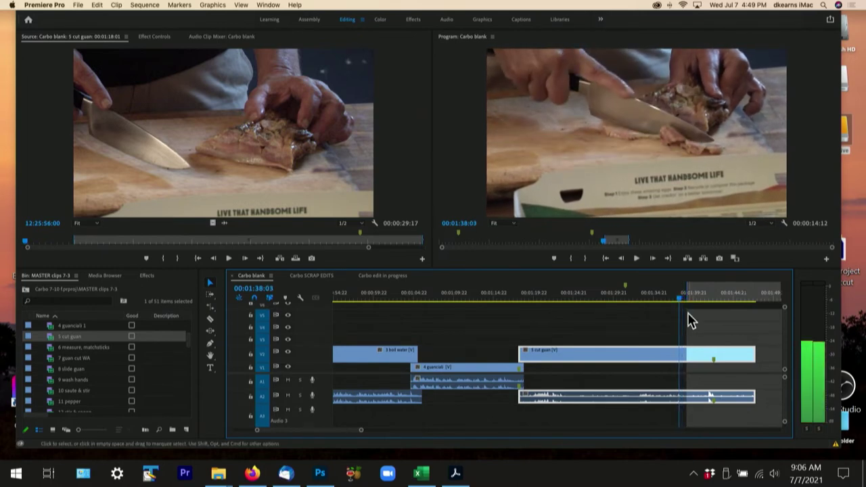
key(Right)
key(Right)
key(Right)
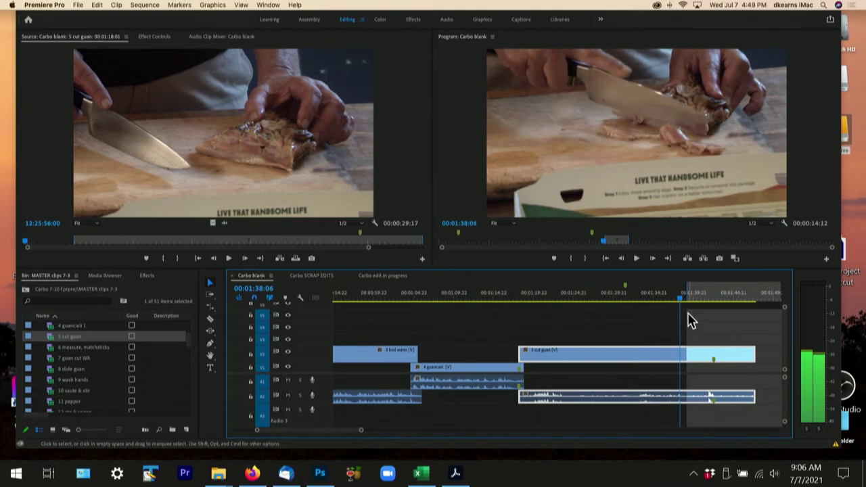
key(Left)
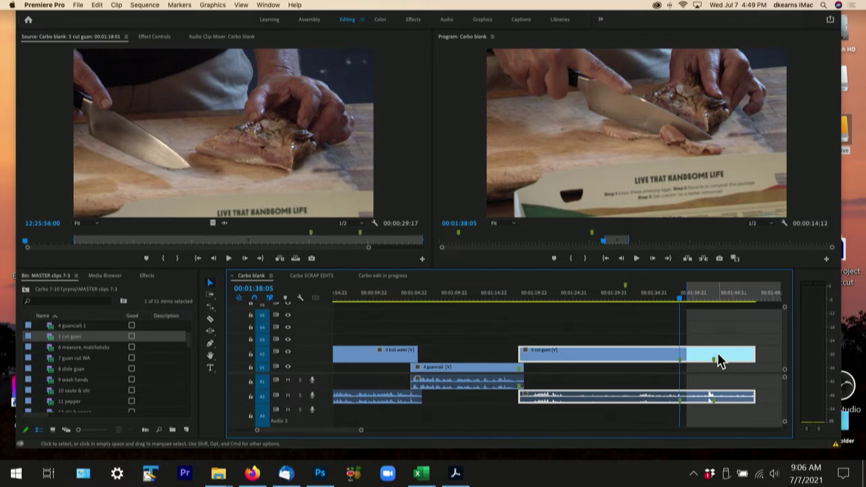
Razor 5 cut guan at the playhead, move its tail to V3/A3, and slide it left to overlap
key(c)
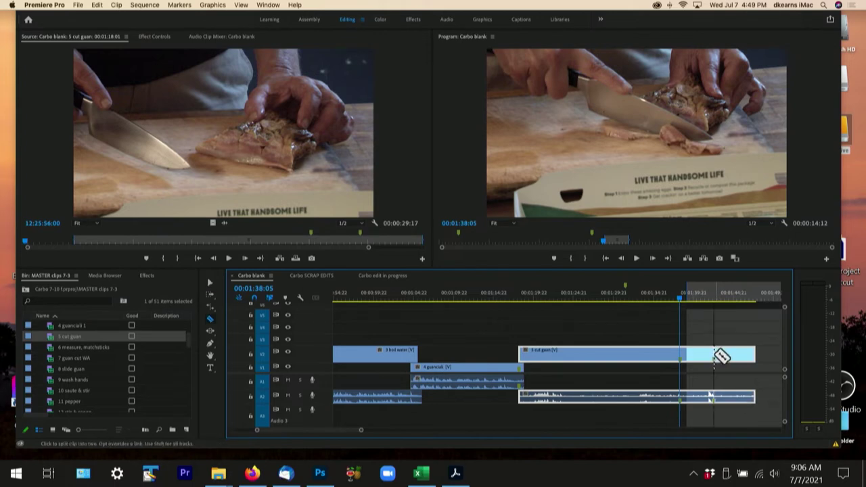
click(714, 354)
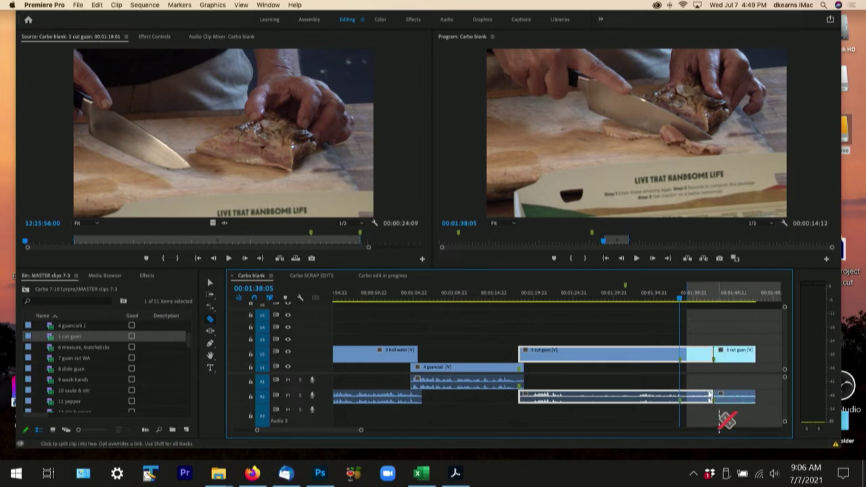
key(v)
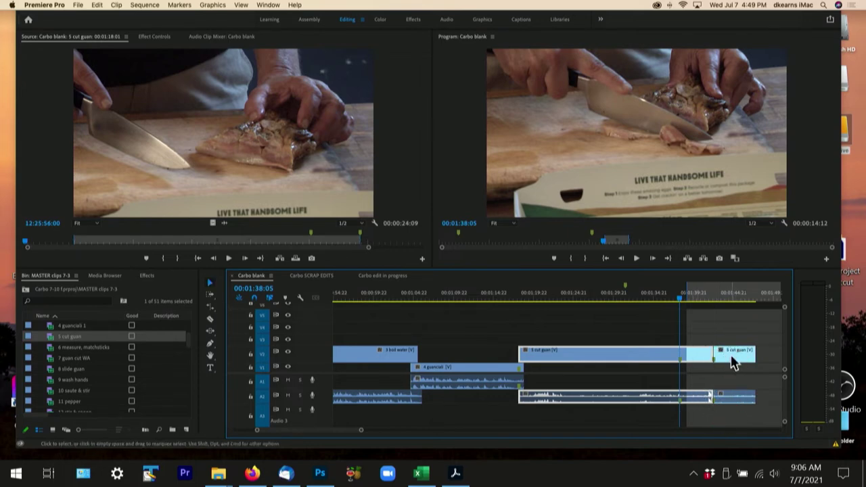
drag(733, 359, 726, 341)
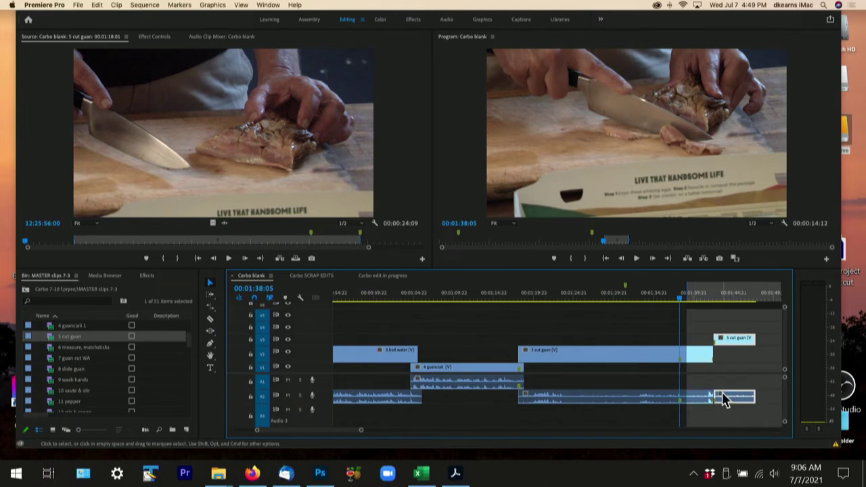
mouse_move(731, 403)
mouse_down()
mouse_move(738, 414)
mouse_move(726, 417)
mouse_up()
drag(733, 343, 697, 342)
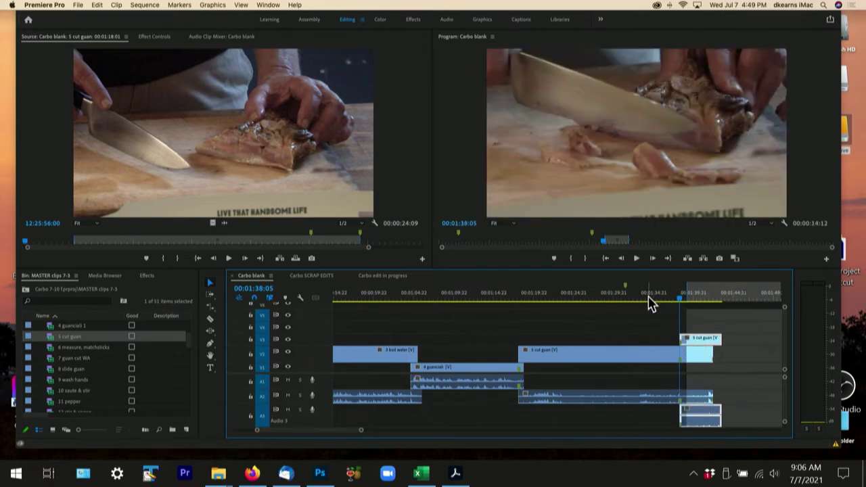
Play the V3 overlap several times from around 00:01:37:08 to review it
click(648, 303)
key(space)
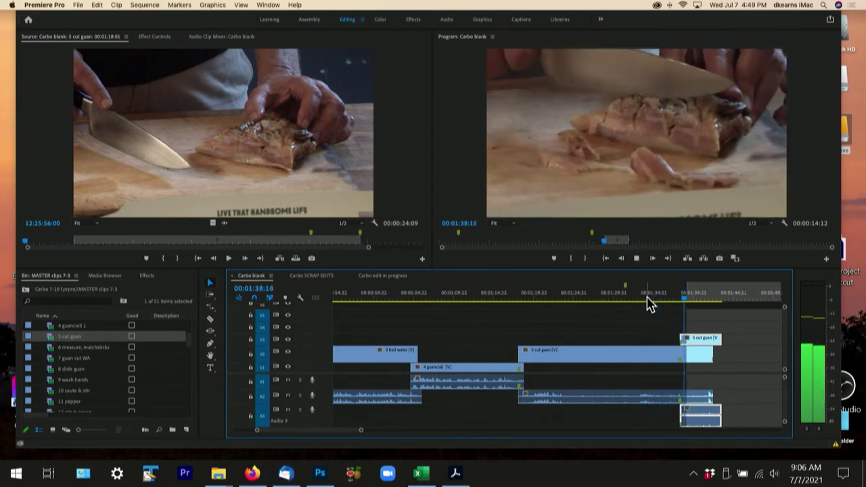
key(space)
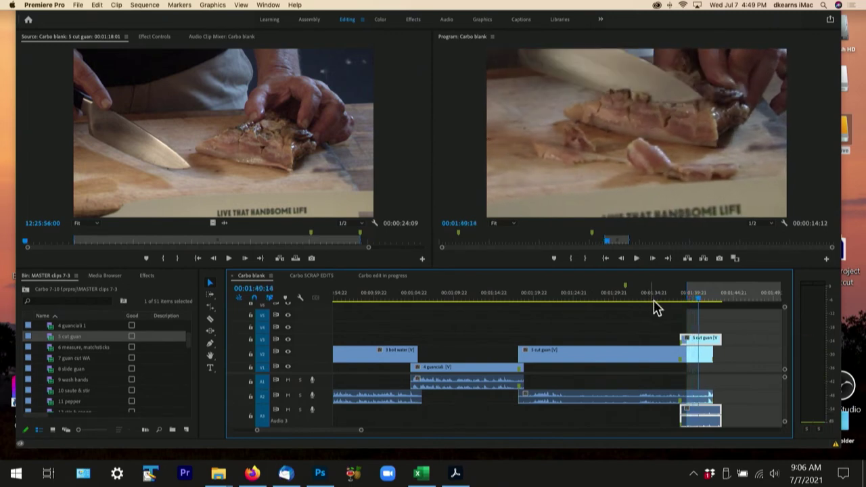
click(670, 298)
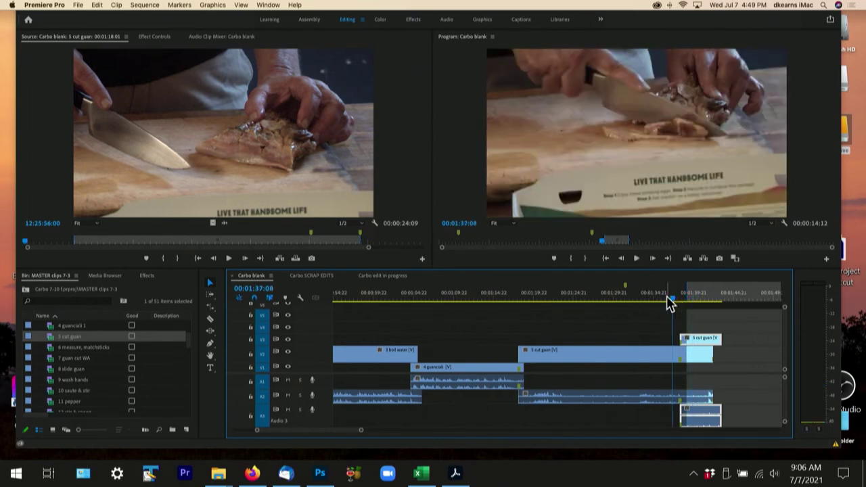
key(space)
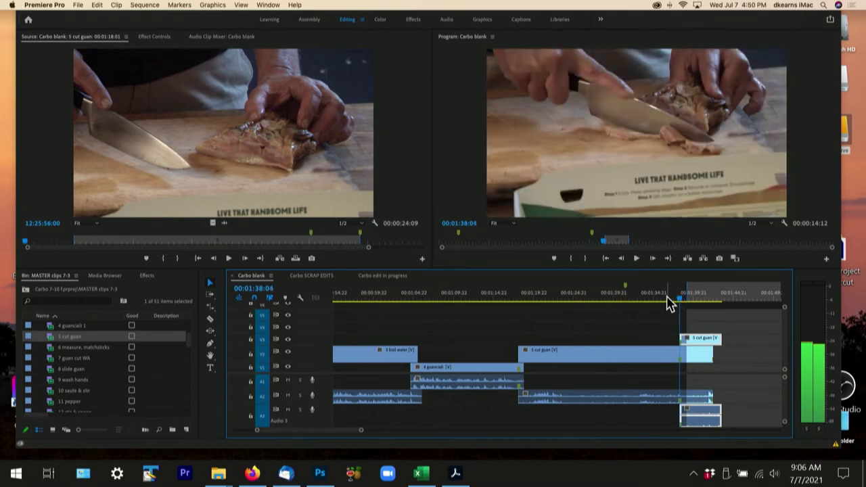
click(665, 302)
key(space)
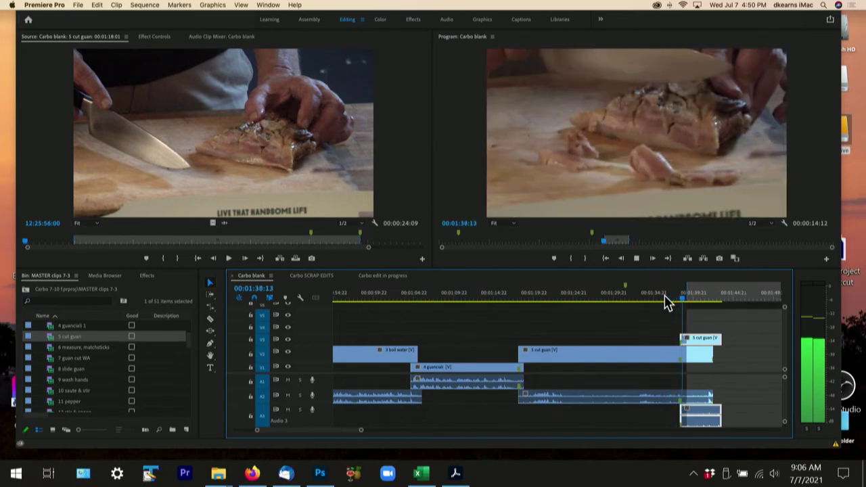
key(space)
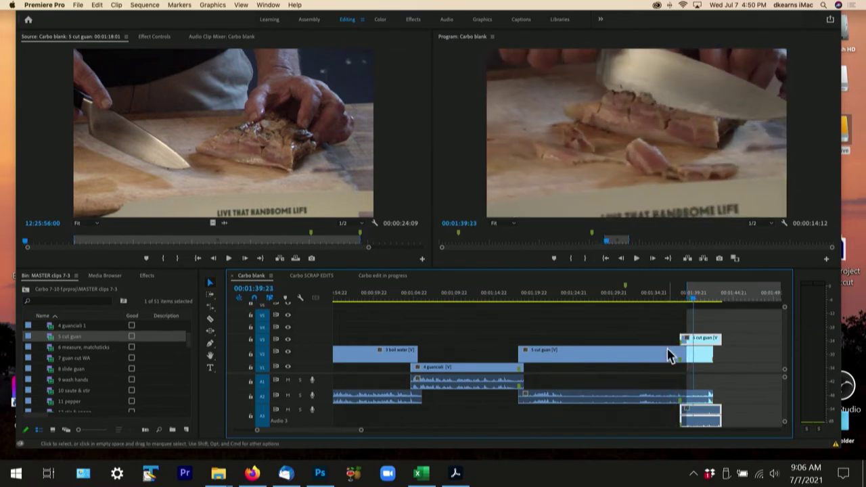
Select the empty V2 gap and move the playhead to the matchsticks clip's start
click(745, 359)
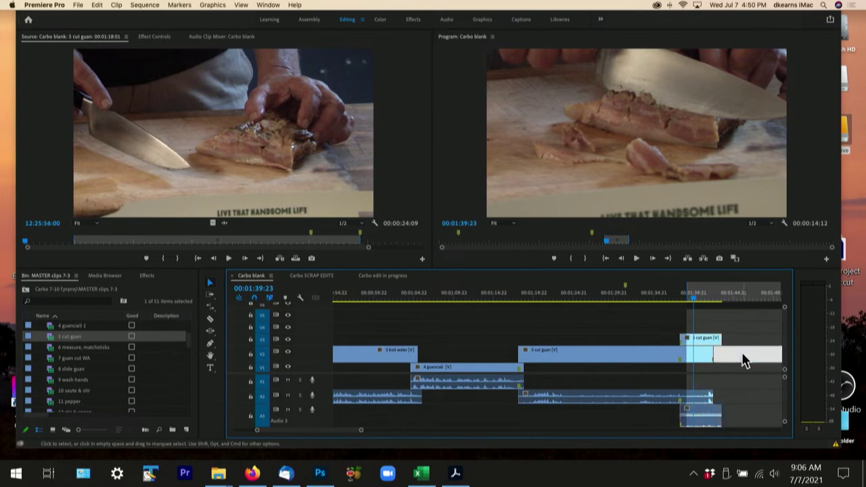
key(Down)
key(Down)
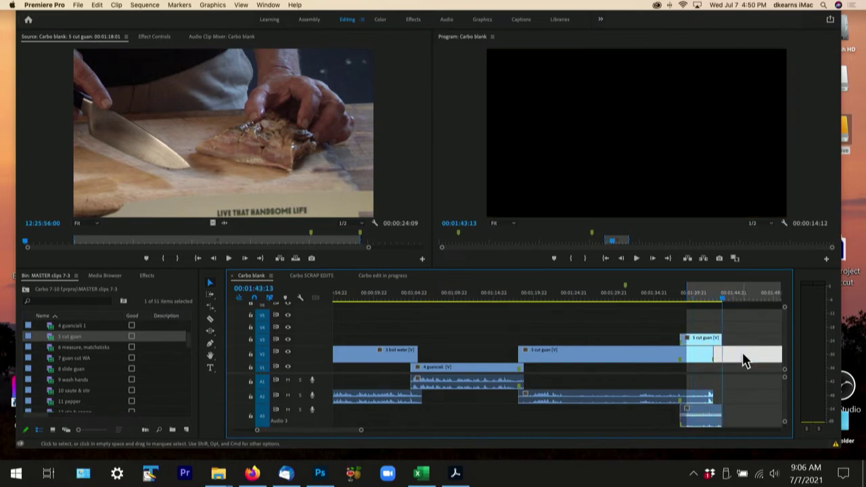
key(Down)
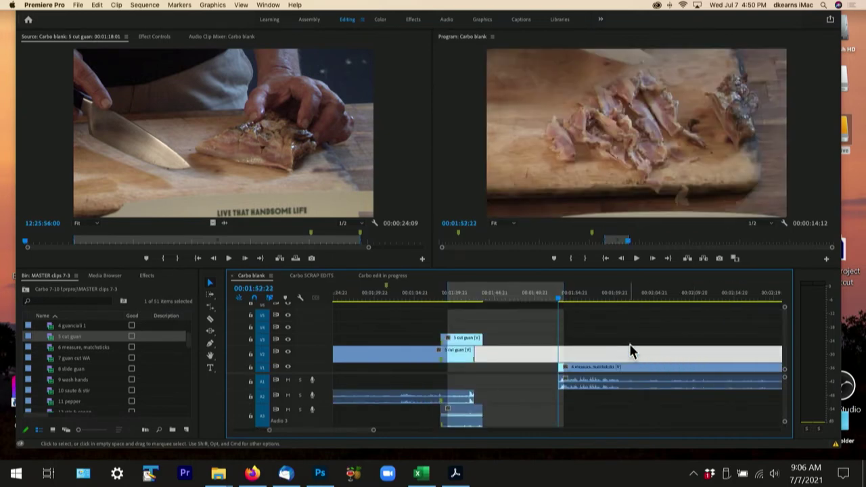
Slide 4 measure, matchsticks left to close the gap and replay the join from 00:01:41:04
drag(598, 368, 522, 369)
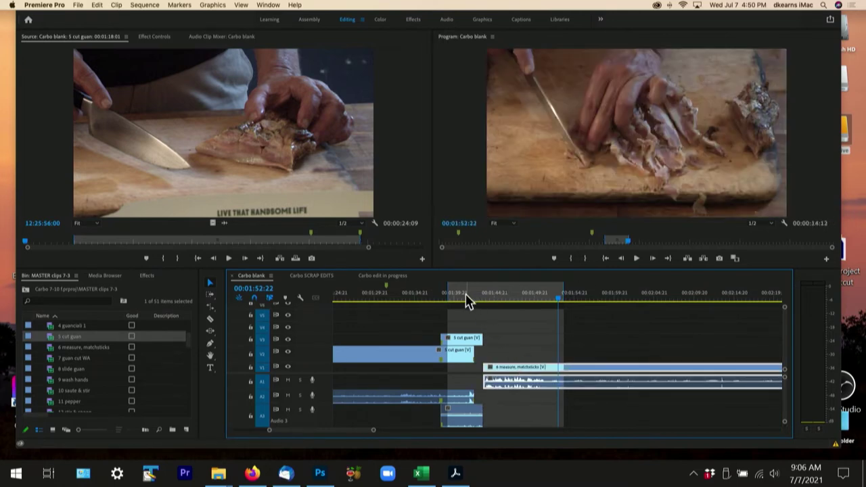
click(466, 297)
key(space)
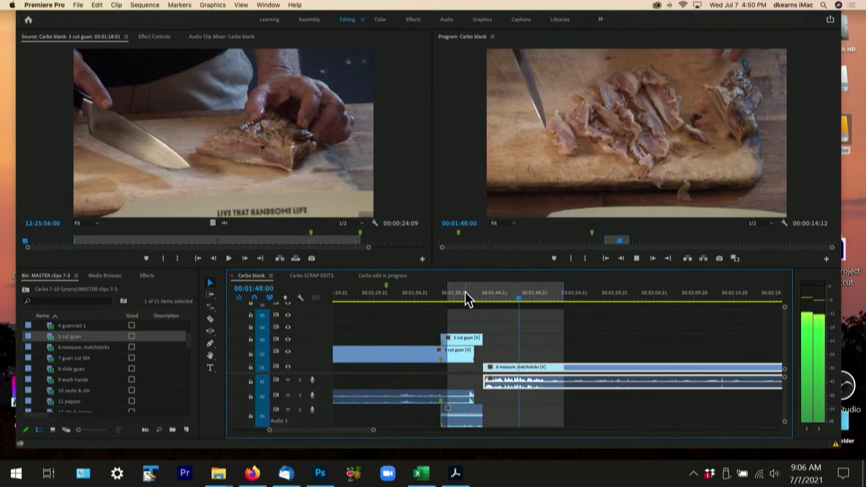
key(space)
click(466, 295)
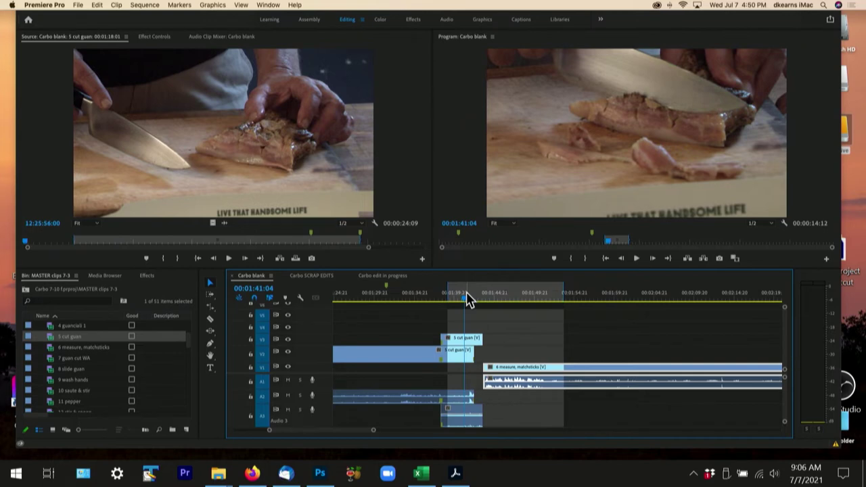
key(space)
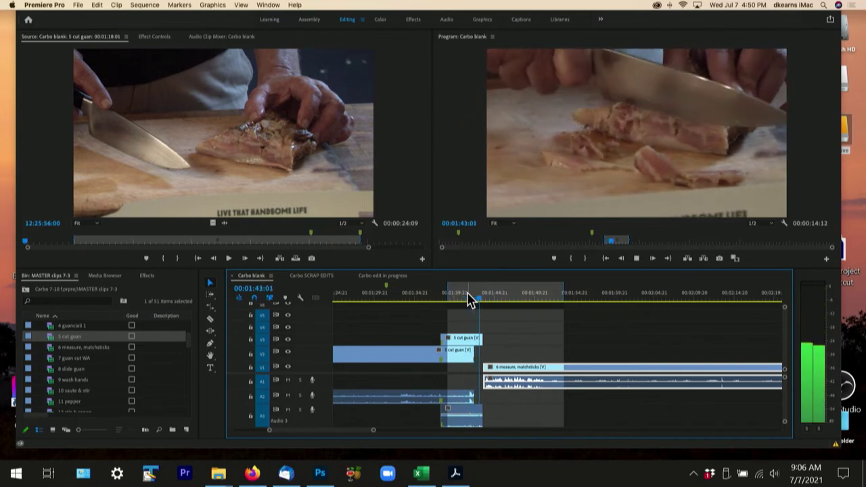
key(space)
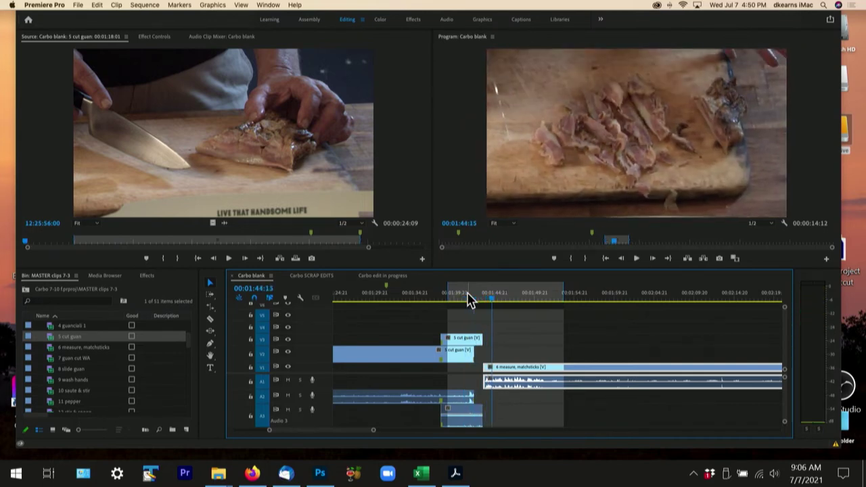
right_click(477, 340)
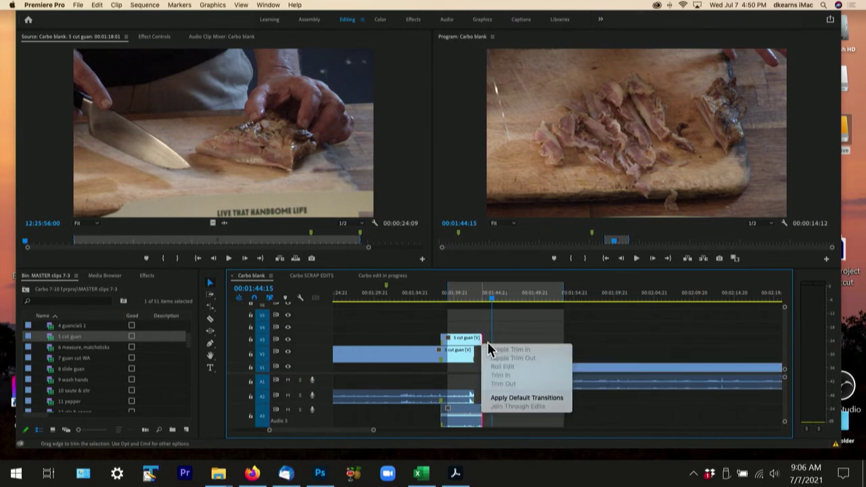
Apply the default Cross Dissolve at the V3 clip's end and set its duration to 220
click(508, 398)
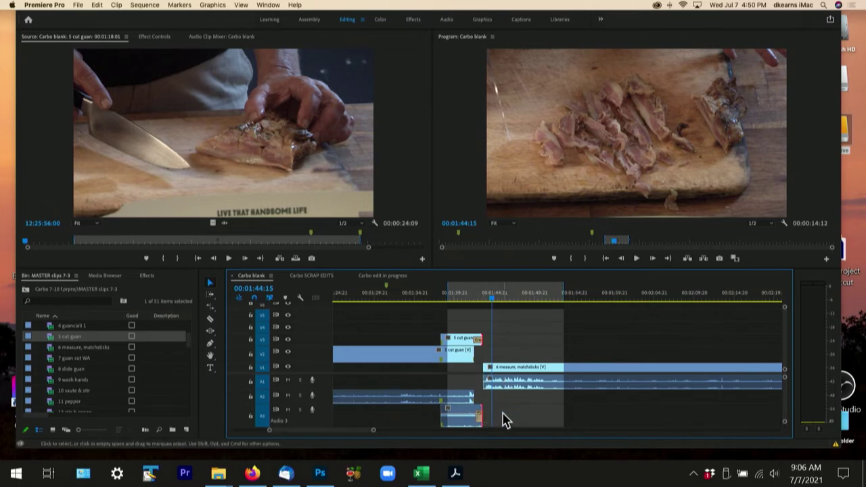
double_click(478, 338)
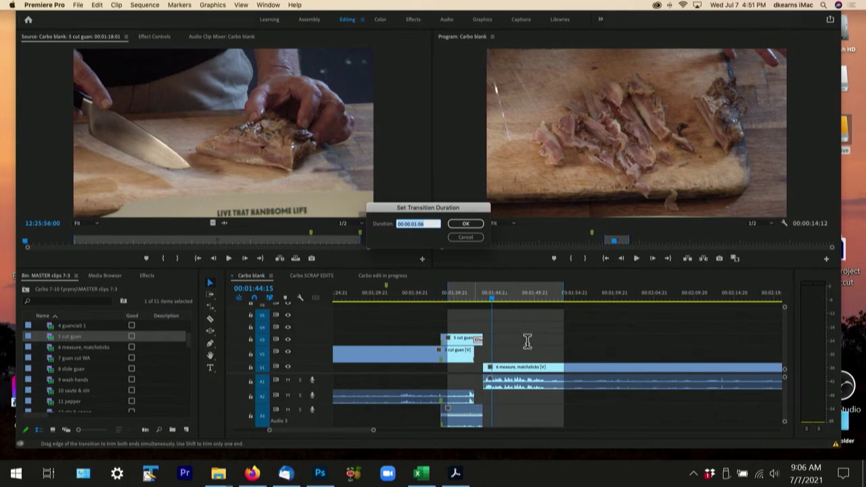
text(220)
key(Return)
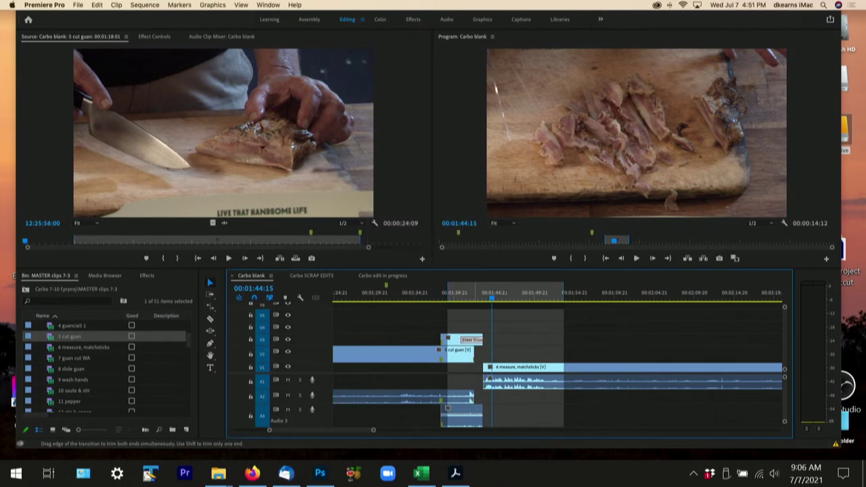
Preview the lengthened dissolve from just before it starts
click(428, 300)
key(space)
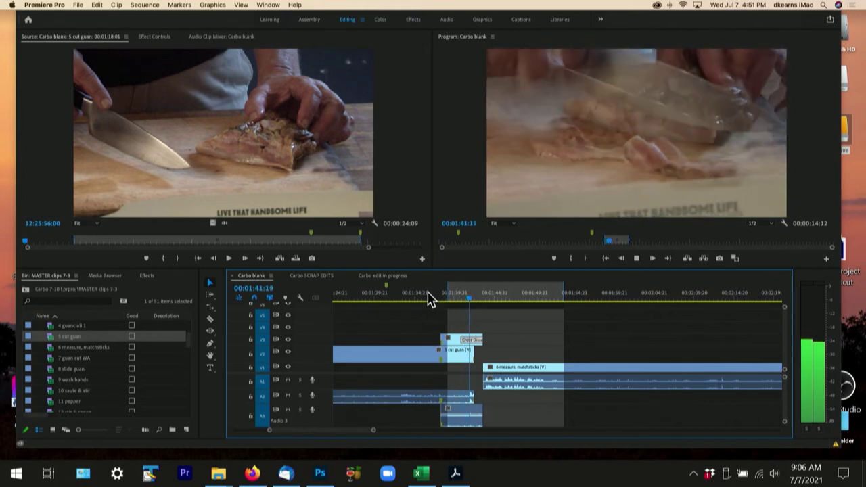
key(space)
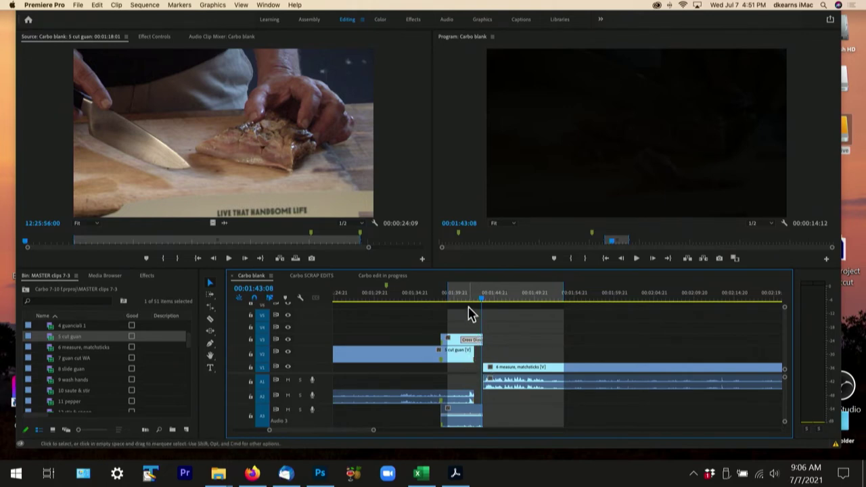
Review around 01:41, then trim the V3 5 cut guan clip's end shorter
click(465, 299)
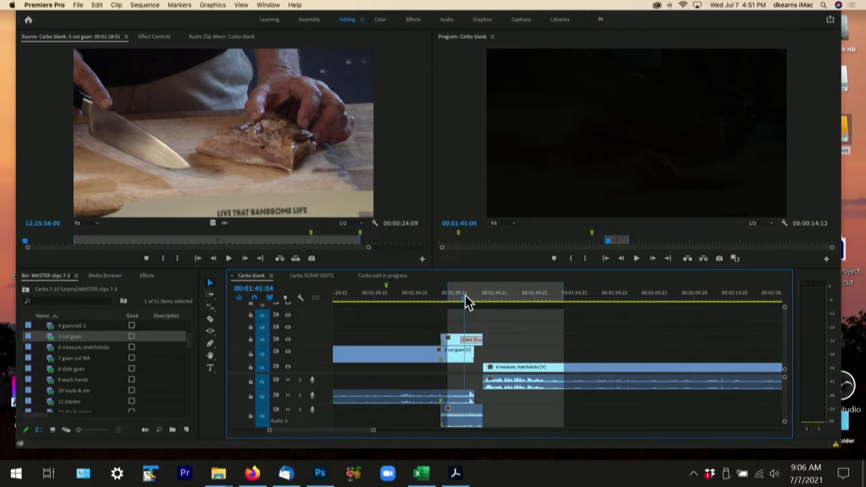
key(space)
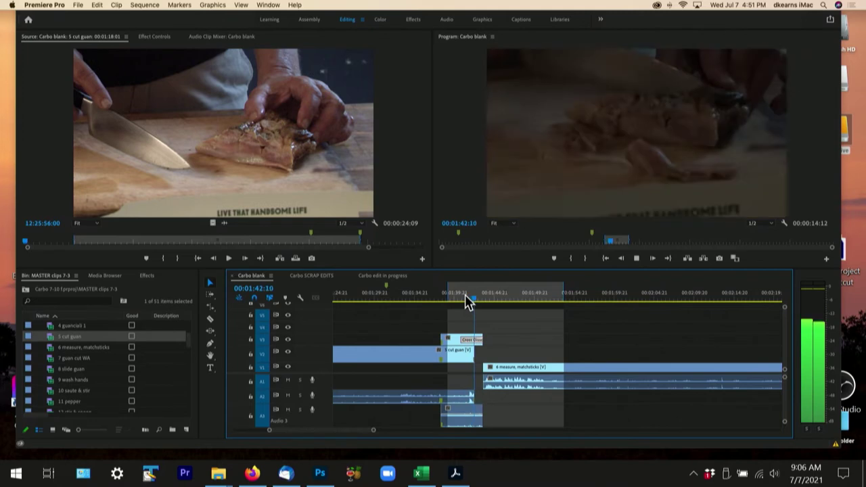
key(space)
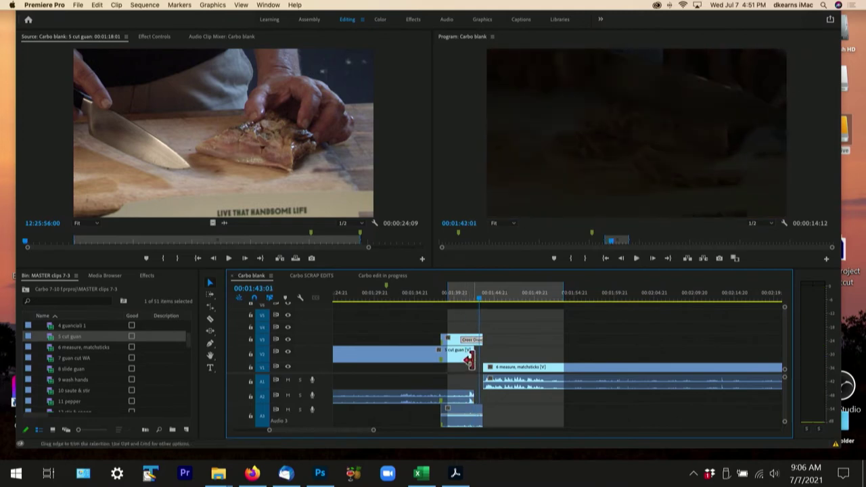
click(470, 340)
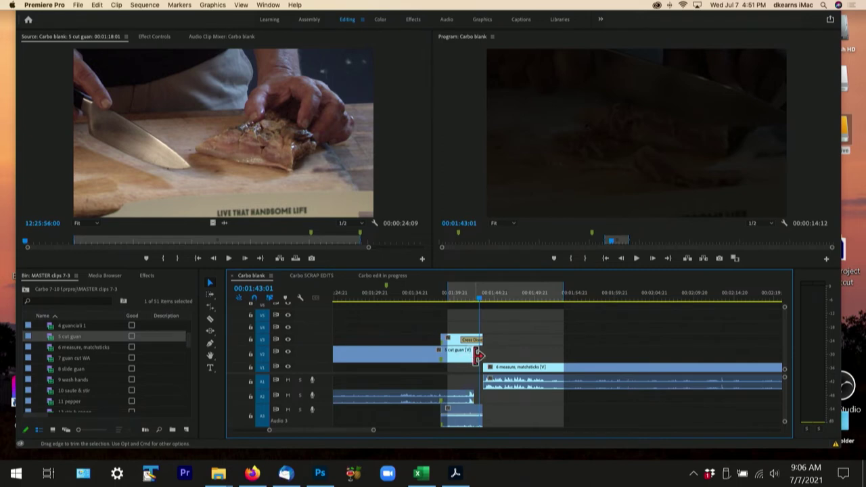
drag(477, 354, 440, 354)
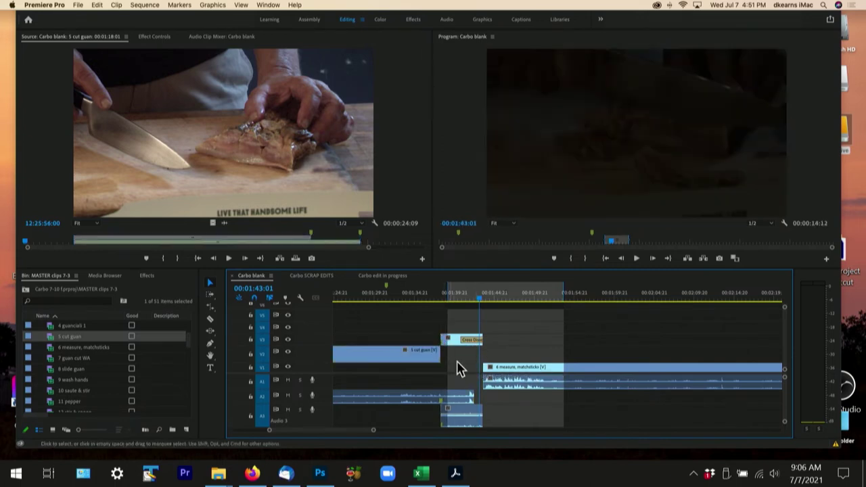
Replay the trimmed dissolve from 01:38 and 01:40, then zoom the timeline in around 01:40
click(441, 299)
key(space)
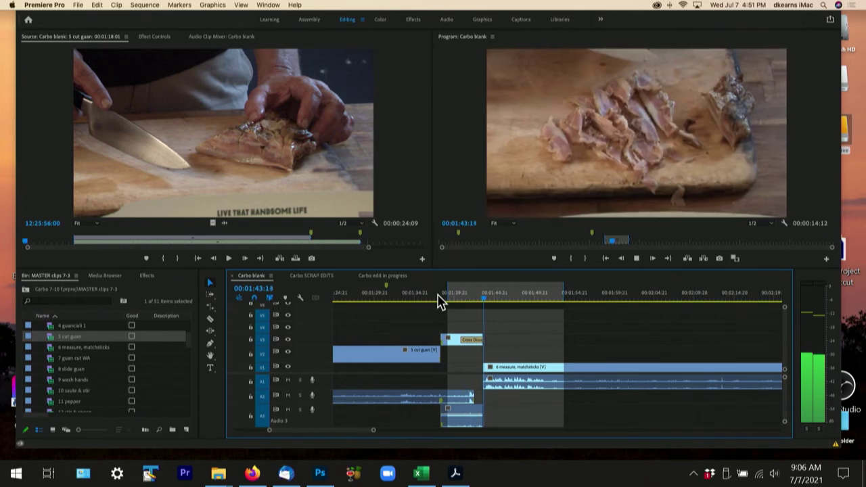
key(space)
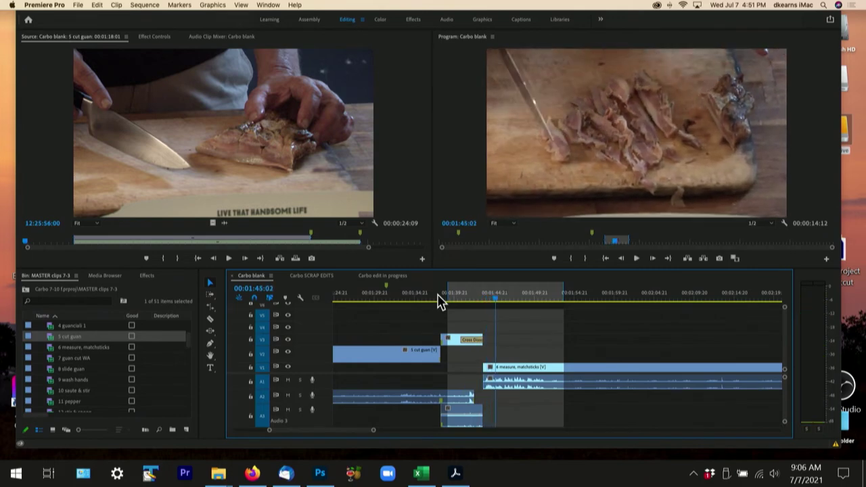
click(456, 299)
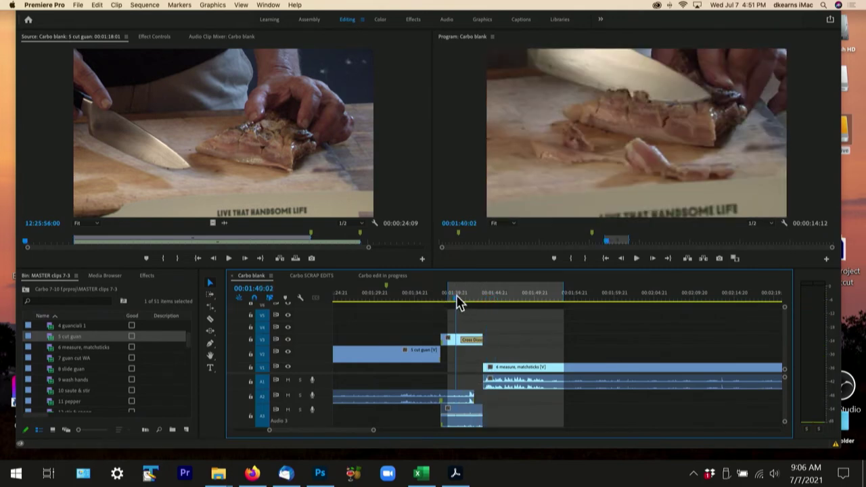
key(space)
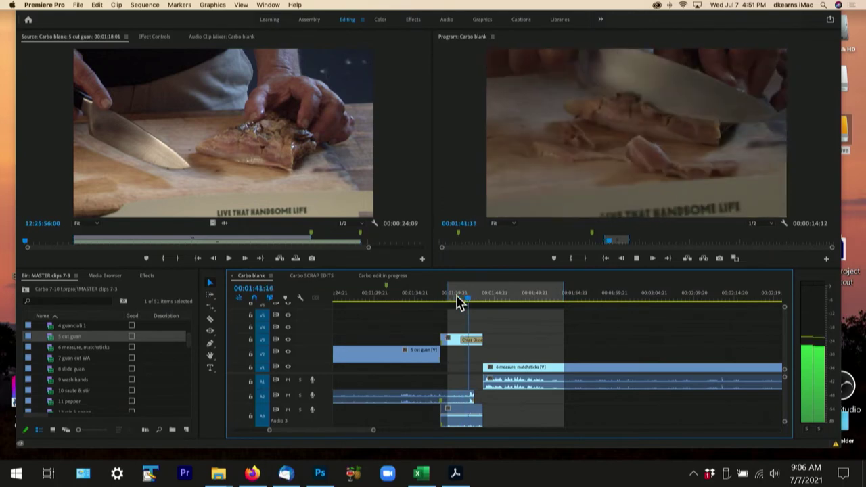
key(space)
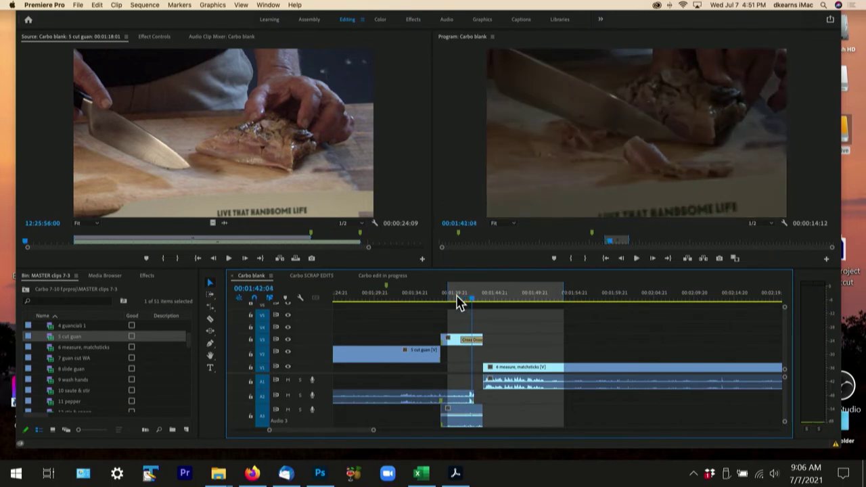
key(=)
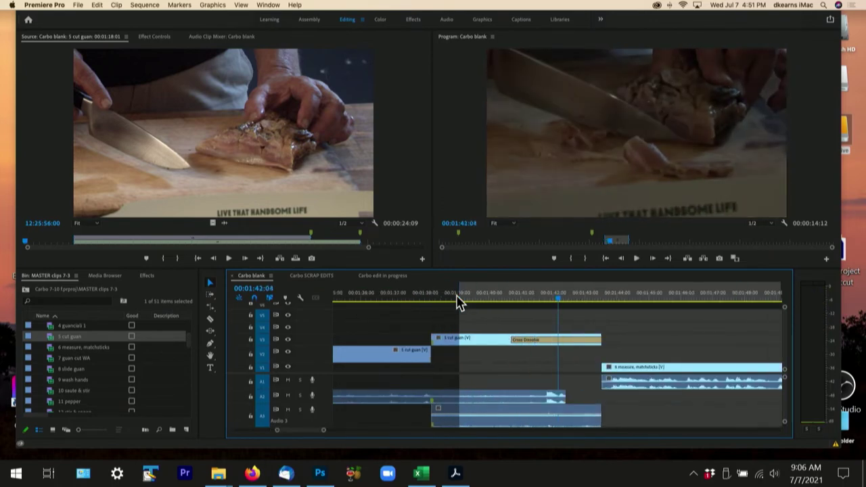
click(491, 298)
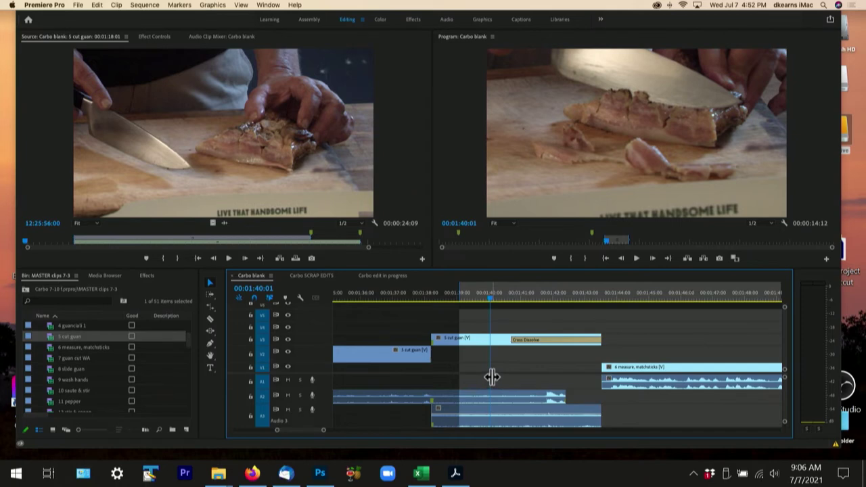
Add a volume keyframe on the A3 clip and pull its end down into a fade-out
click(521, 418)
click(541, 415)
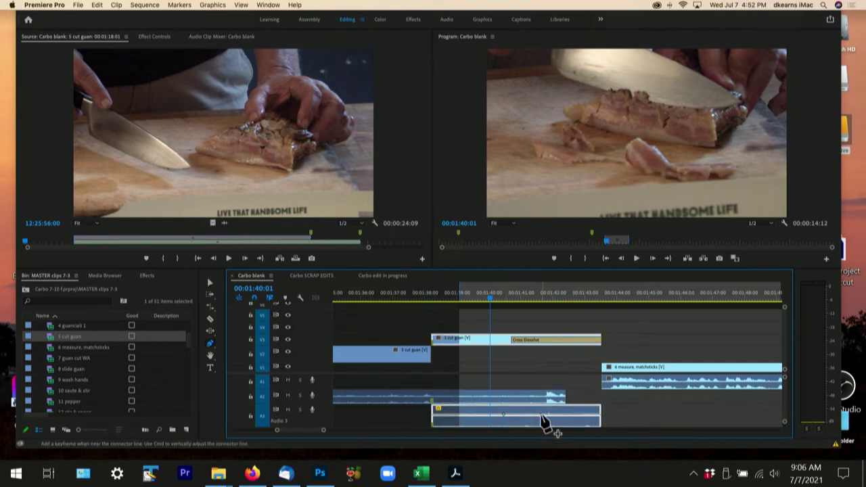
drag(598, 416, 598, 425)
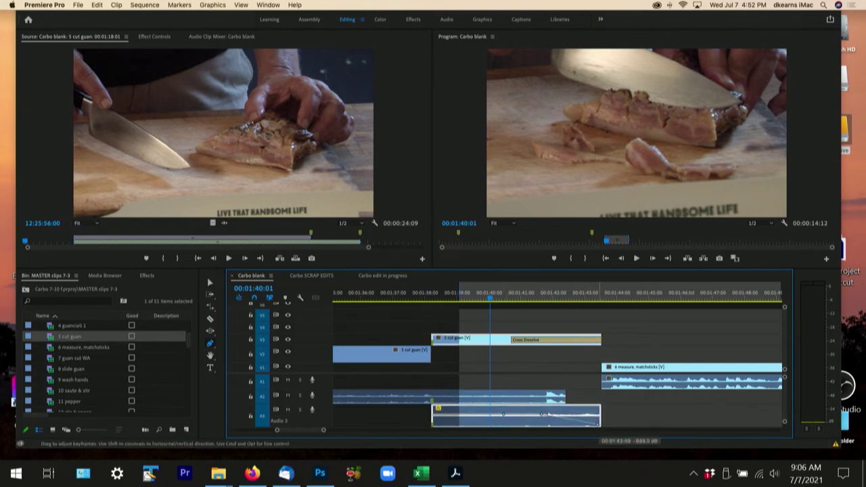
drag(541, 414, 541, 417)
key(space)
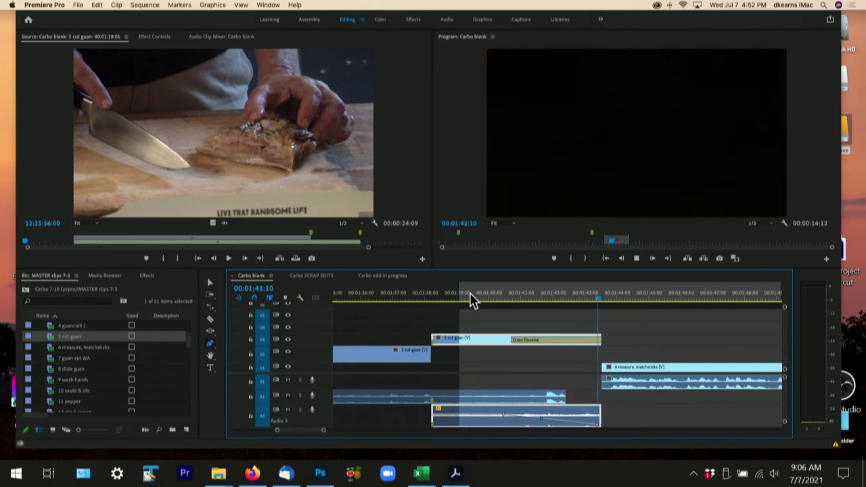
key(space)
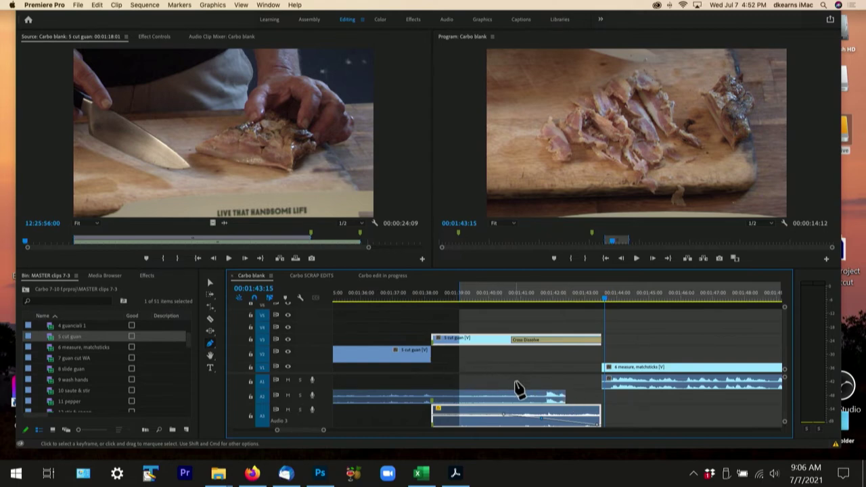
Trim the end of the A2 audio clip about four seconds shorter
key(v)
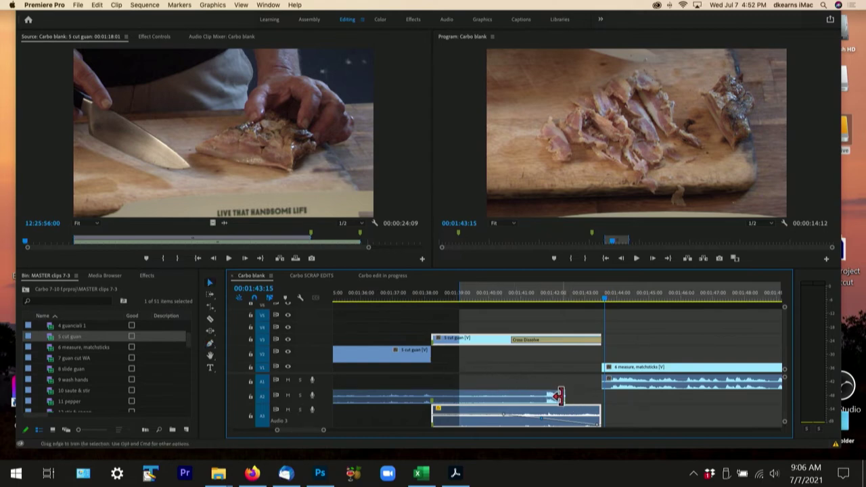
drag(561, 395, 518, 395)
key(super+z)
drag(558, 398, 430, 397)
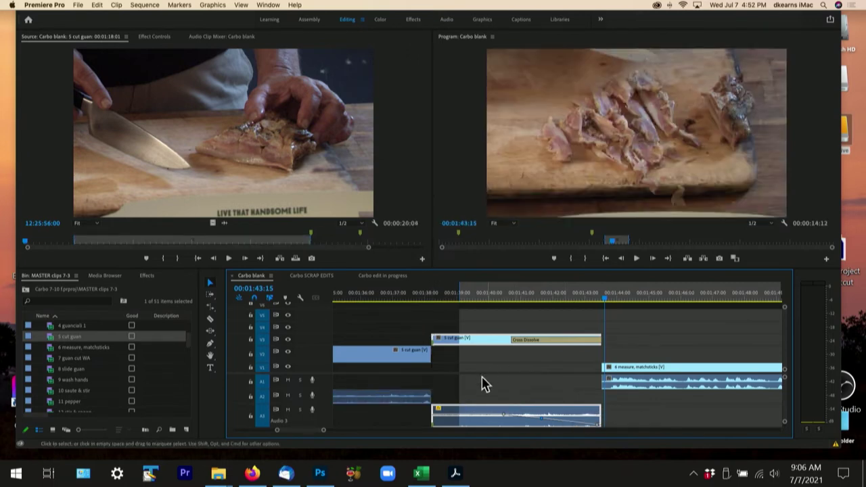
Play the edit from 01:38, then park the playhead a few frames past 01:43:10
click(426, 299)
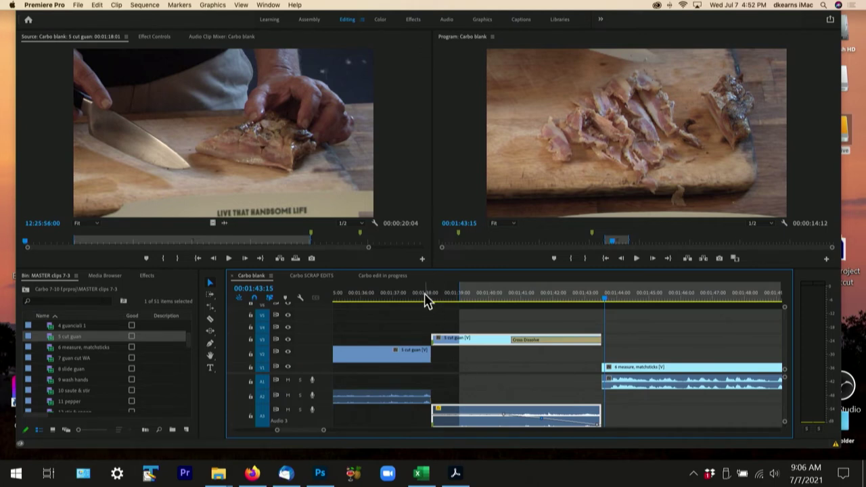
key(space)
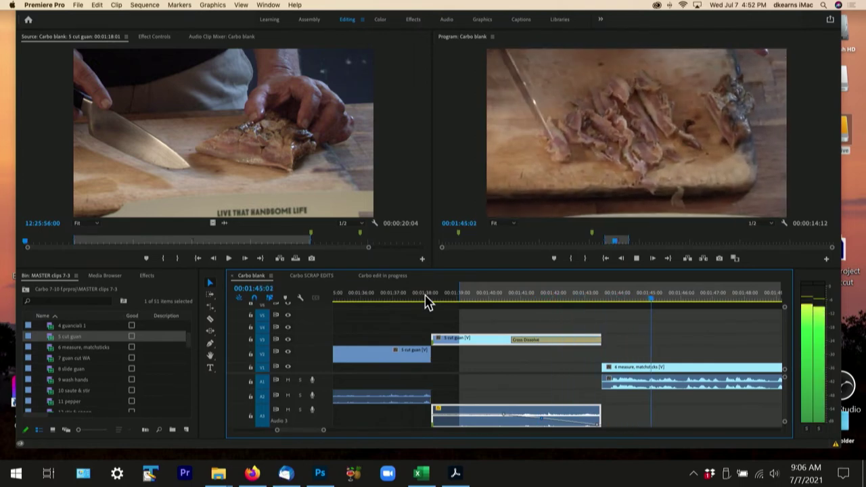
key(space)
click(598, 300)
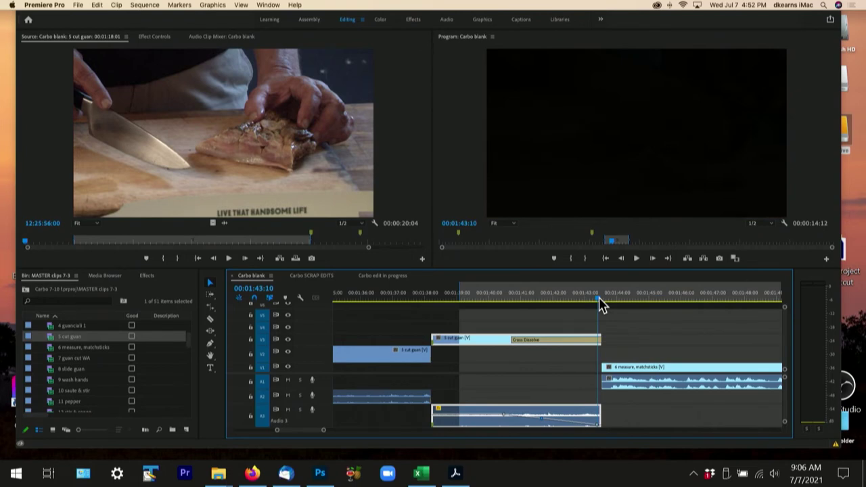
key(Right)
key(Right)
key(Right)
key(Right)
key(Right)
key(Right)
key(Right)
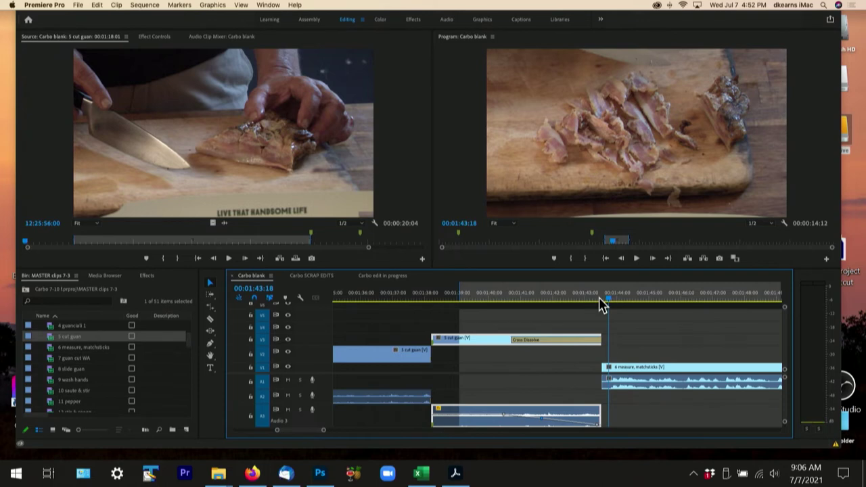
Nudge 6 measure, matchsticks slightly earlier and replay the new cut from about 01:42
click(636, 369)
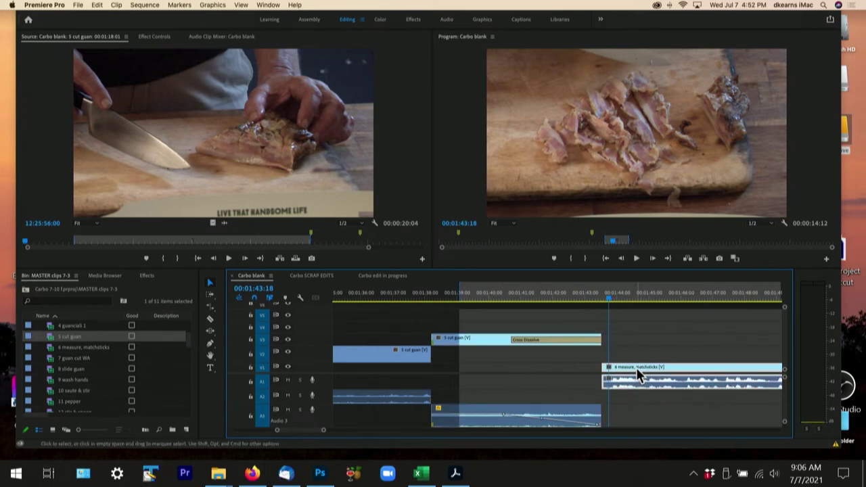
drag(634, 367, 628, 366)
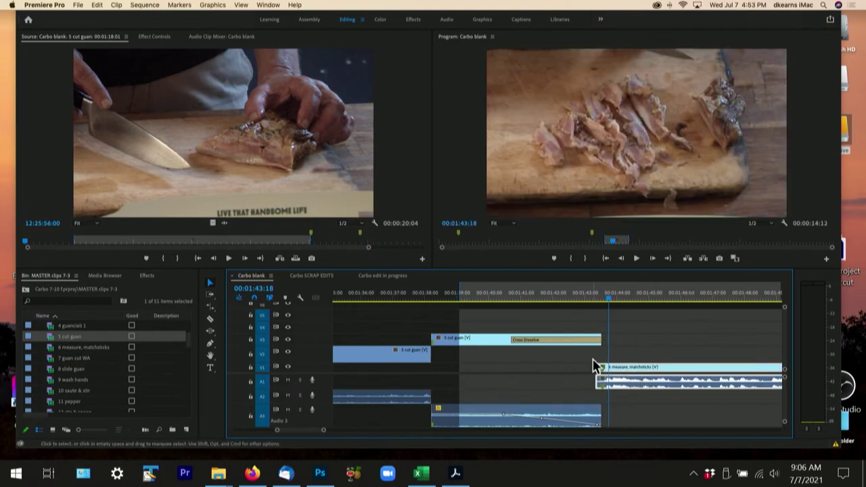
key(space)
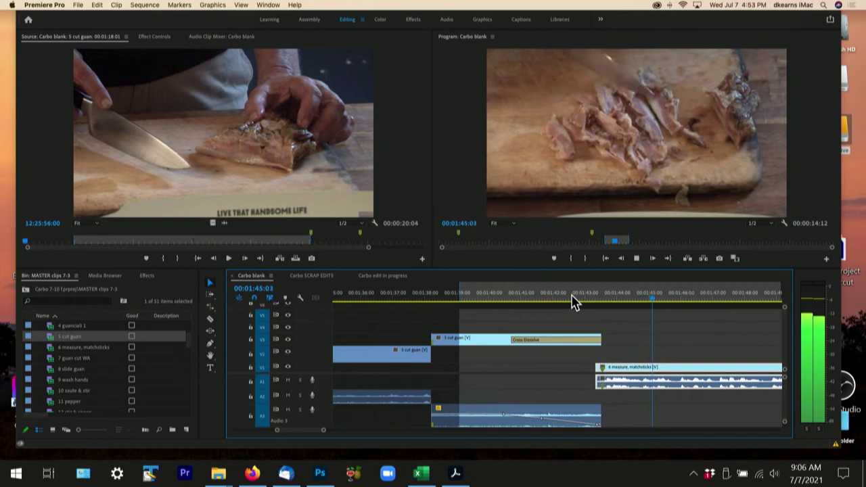
key(space)
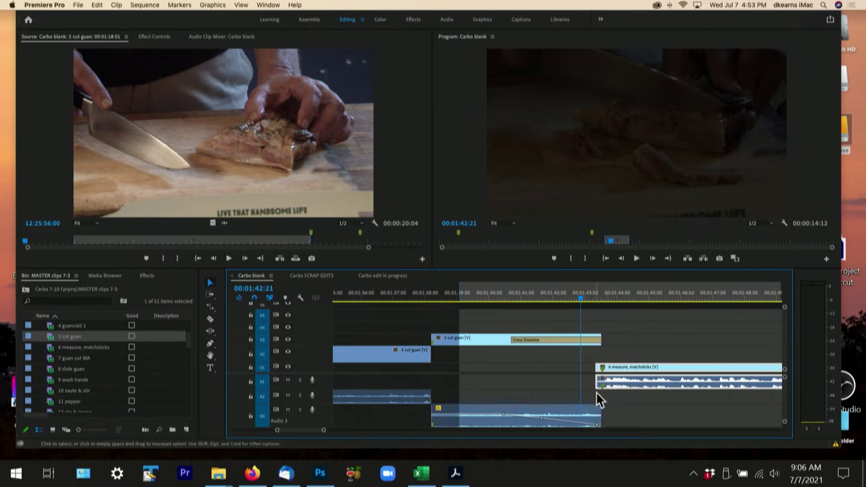
key(space)
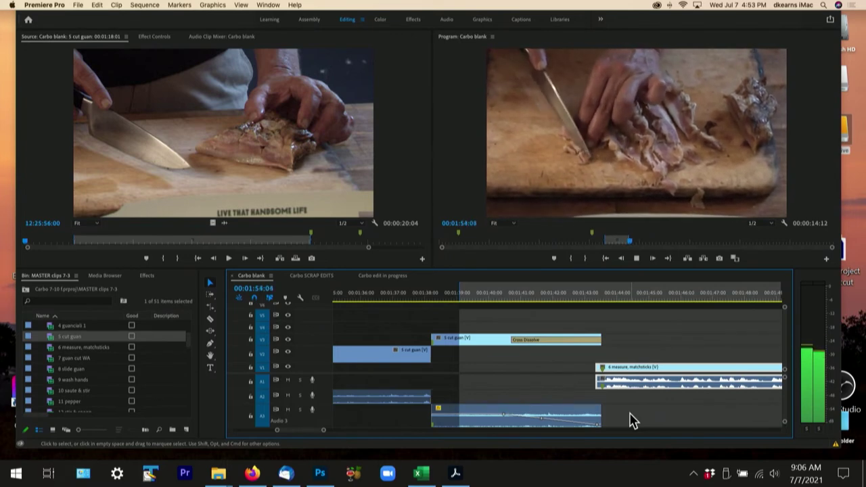
key(space)
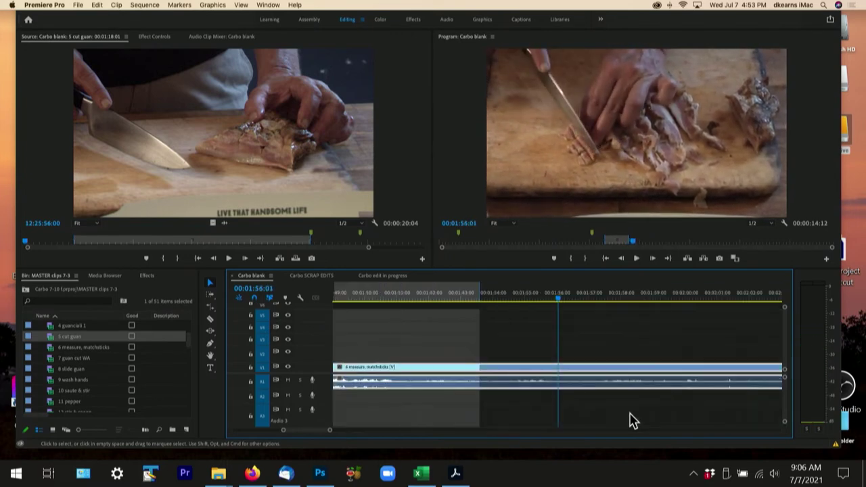
key(space)
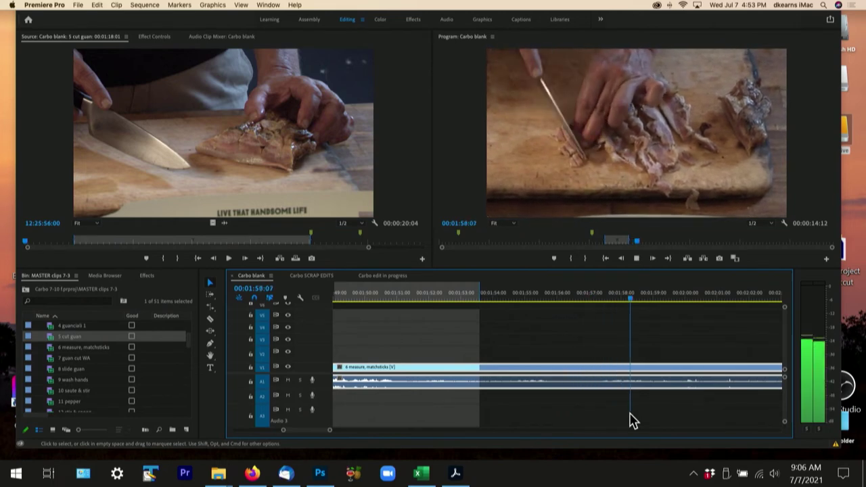
key(space)
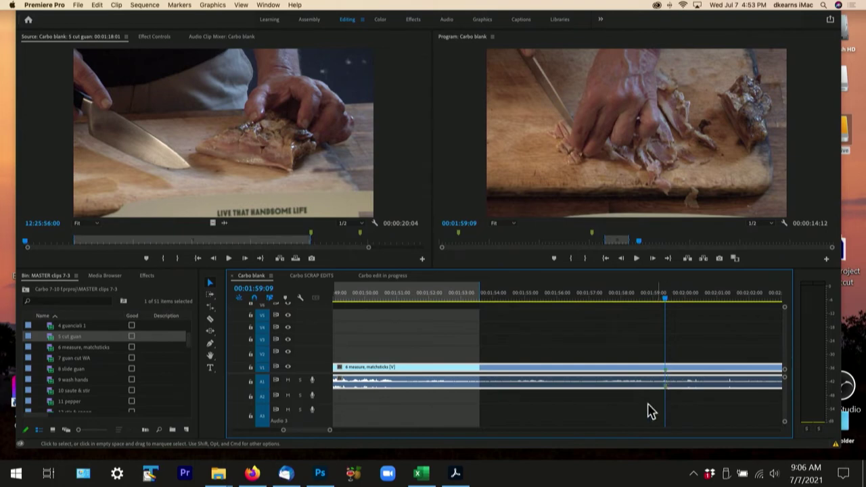
drag(331, 434, 411, 439)
drag(560, 304, 611, 300)
key(space)
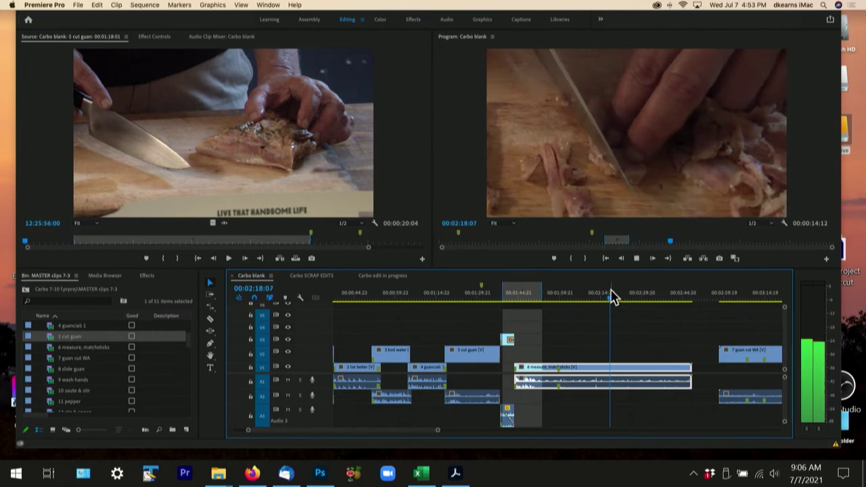
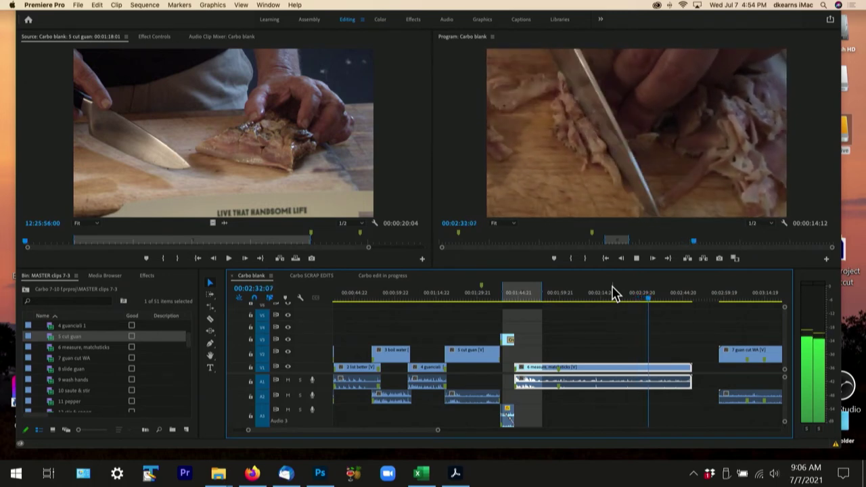
Play the sequence to find the cut near 00:02:33:16, then switch to the Razor tool
key(space)
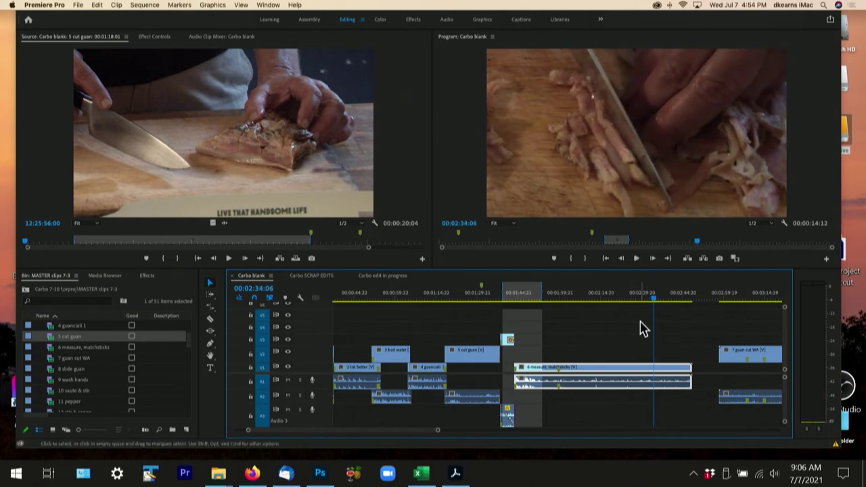
key(shift+space)
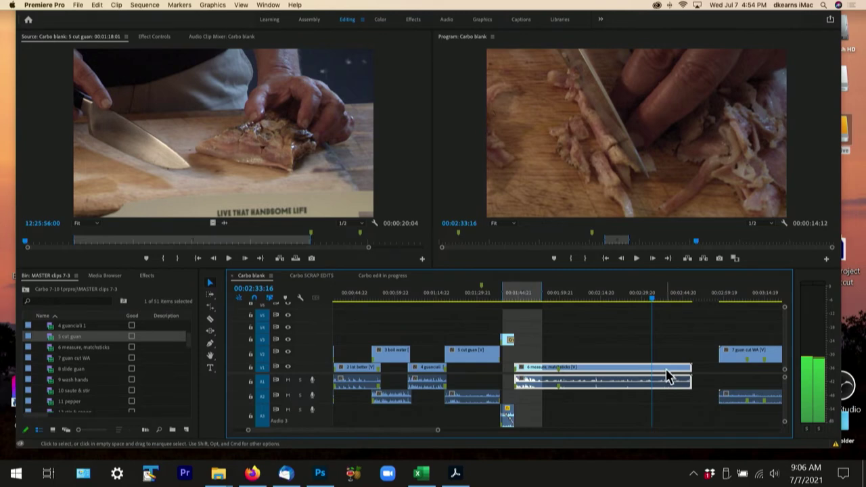
key(c)
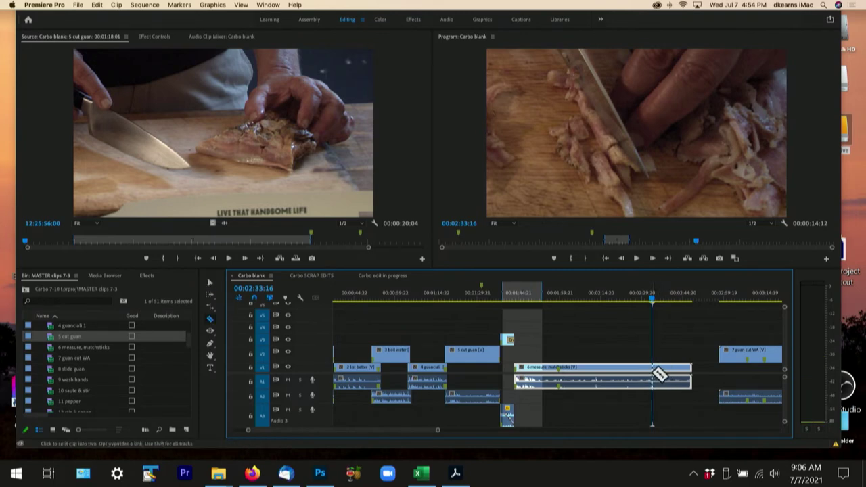
Cut the matchsticks clip at 00:02:33:16, then replay around 00:01:57 to find the second cut
click(660, 374)
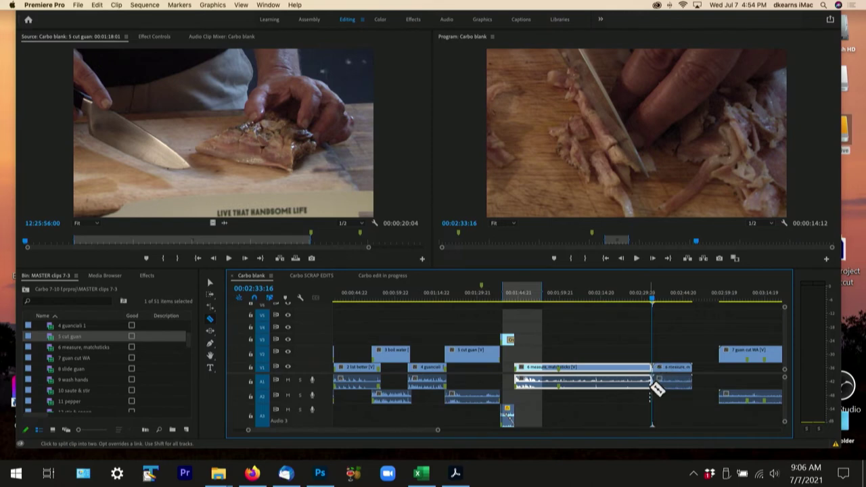
key(v)
click(551, 295)
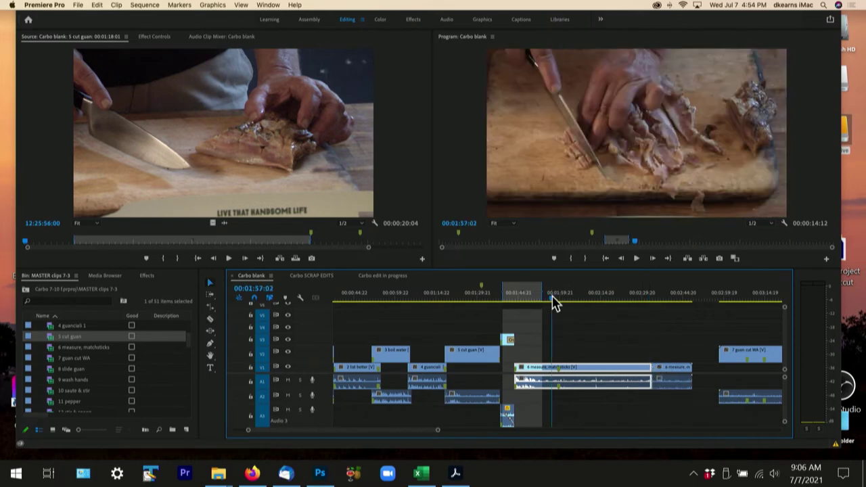
key(space)
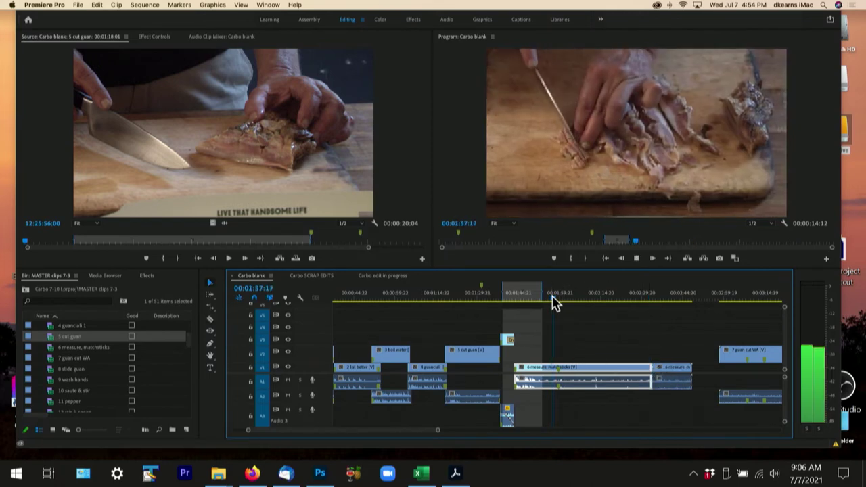
key(space)
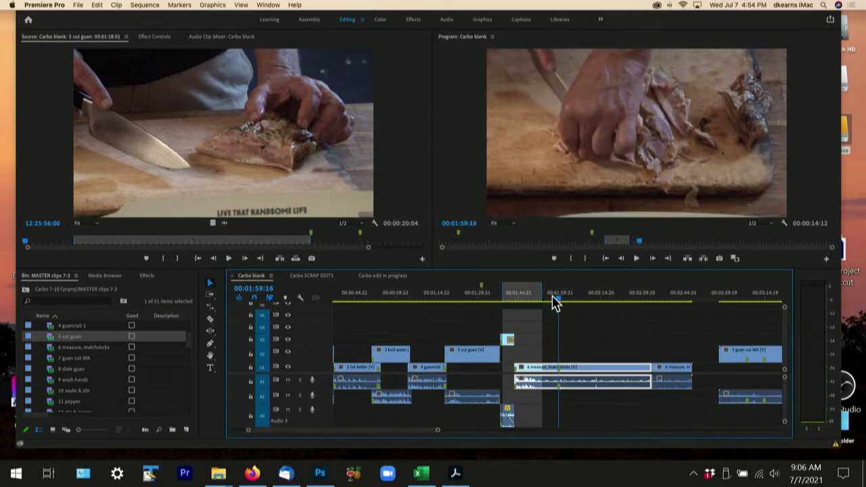
key(shift+k)
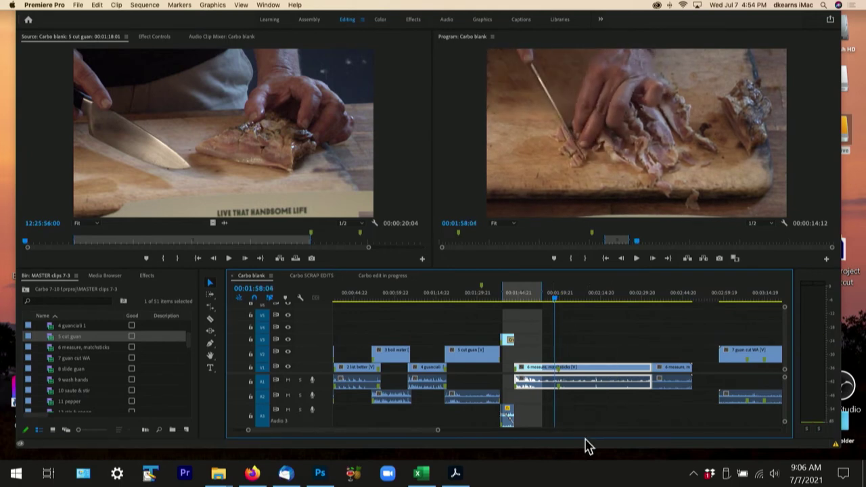
Cut at 00:01:58:04, delete the middle matchsticks piece, and drag the tail up beside the cut
click(554, 380)
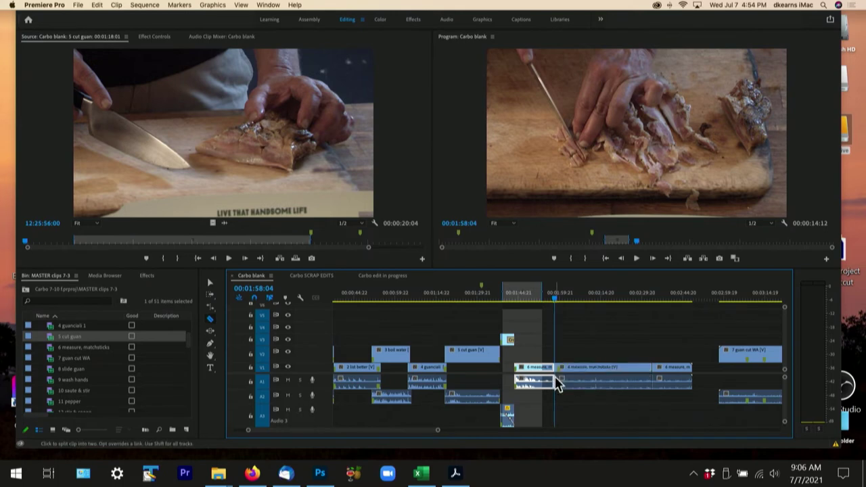
key(v)
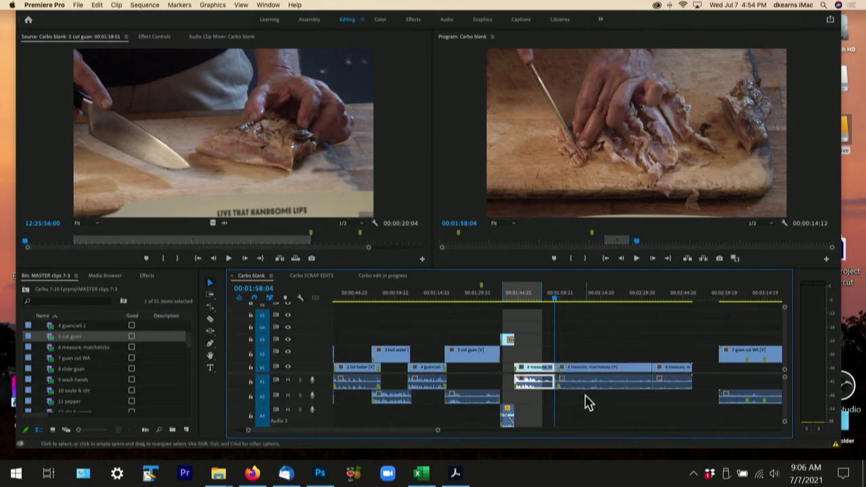
click(593, 384)
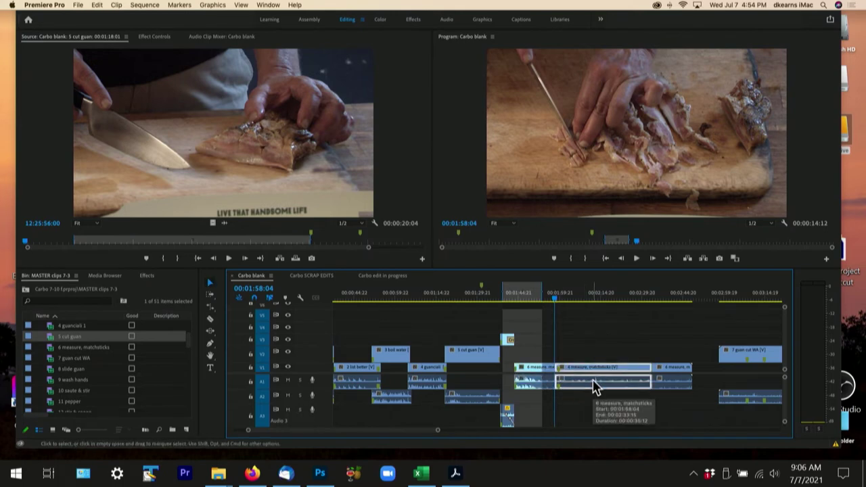
key(Delete)
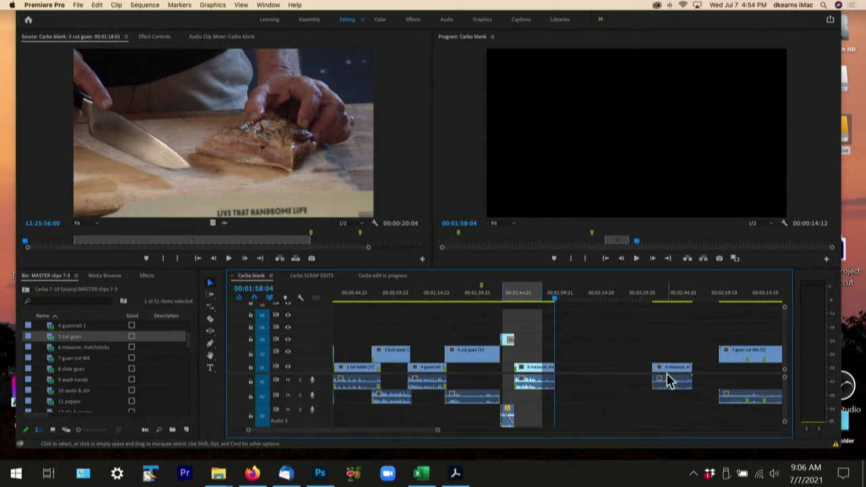
drag(668, 374, 568, 411)
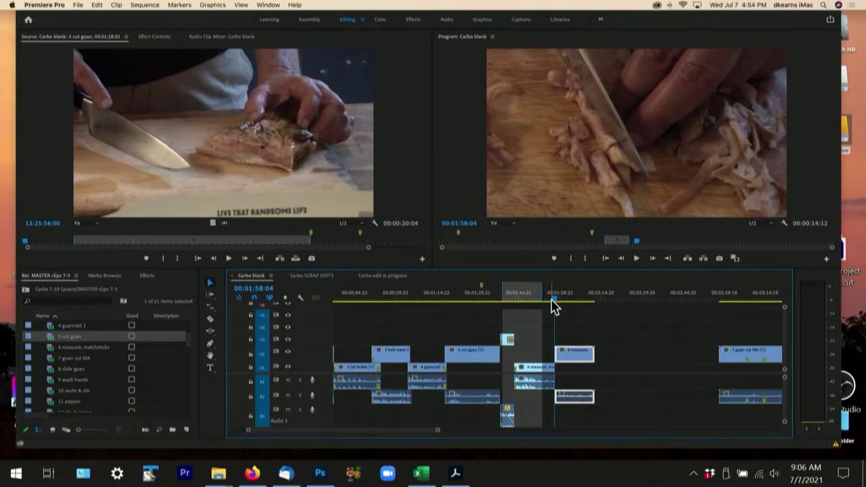
Move the playhead to about 00:01:56
click(551, 300)
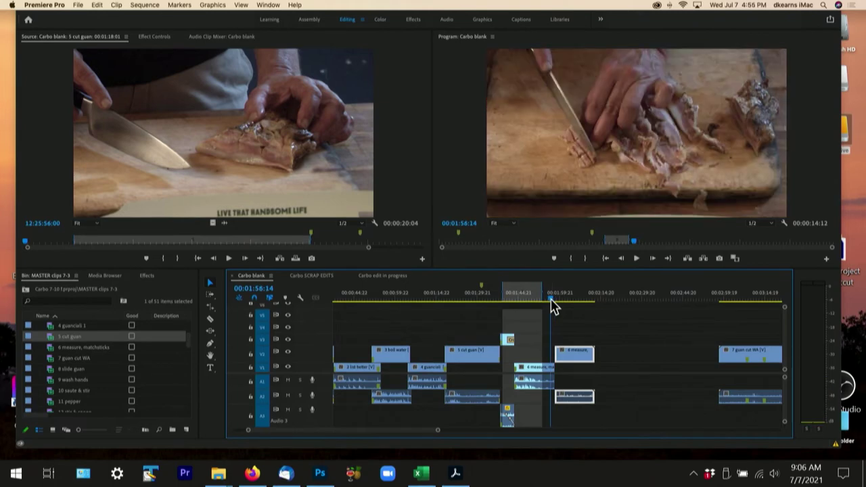
key(space)
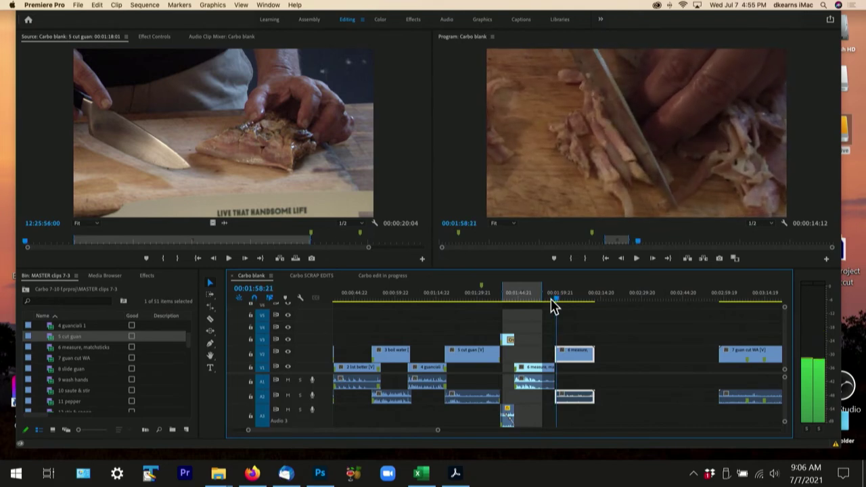
key(space)
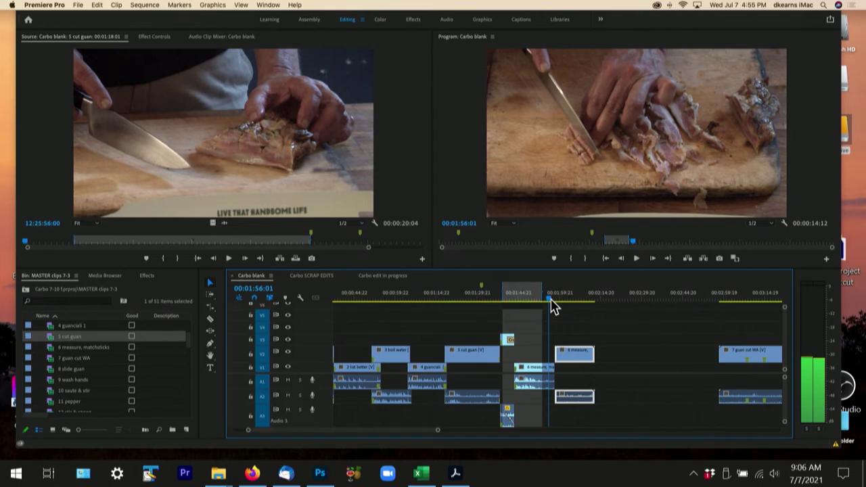
click(537, 369)
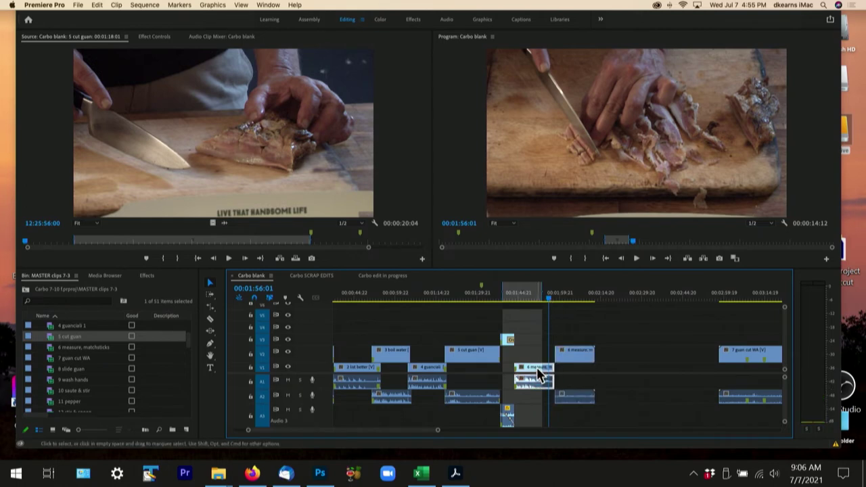
Zoom in, slide the V2 matchsticks clip earlier over the V1 piece, and play the overlap
key(=)
key(=)
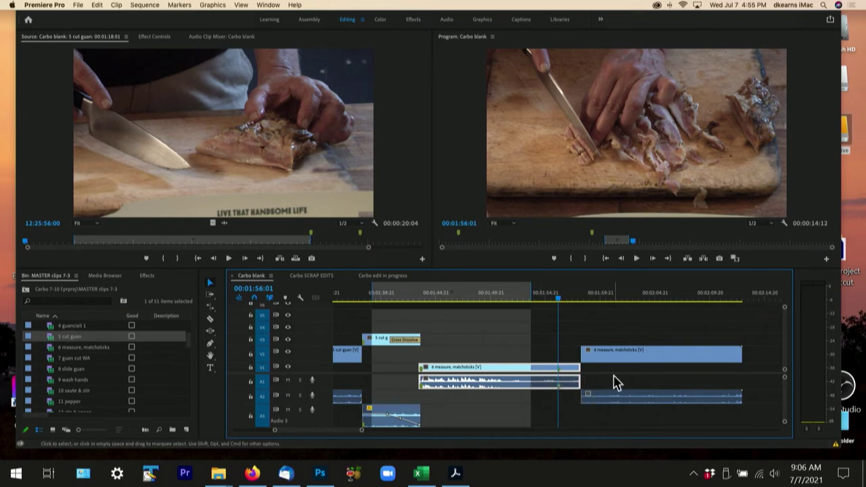
drag(620, 355, 604, 361)
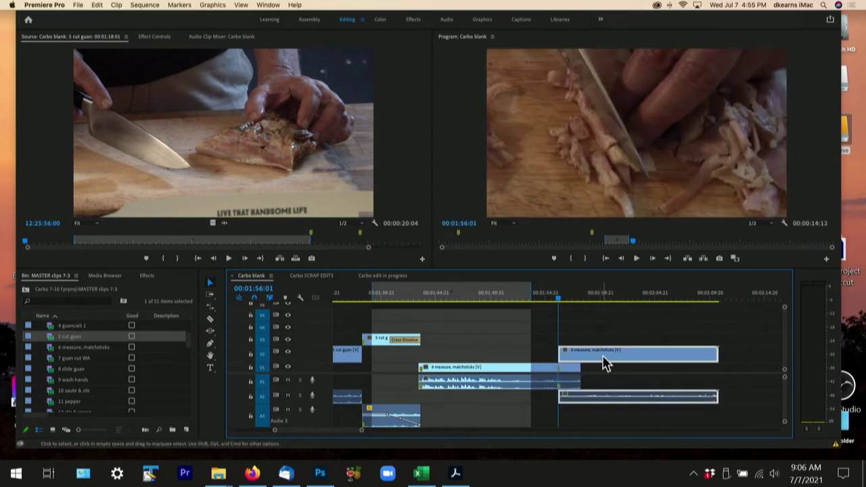
click(487, 300)
key(space)
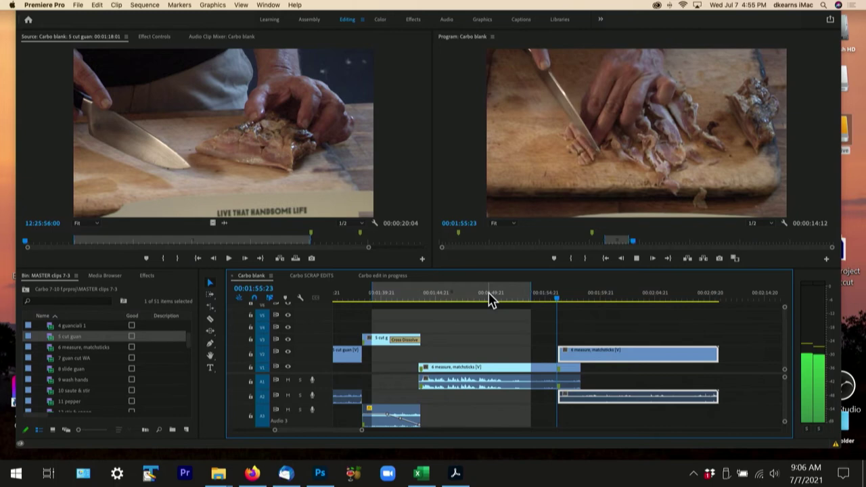
key(space)
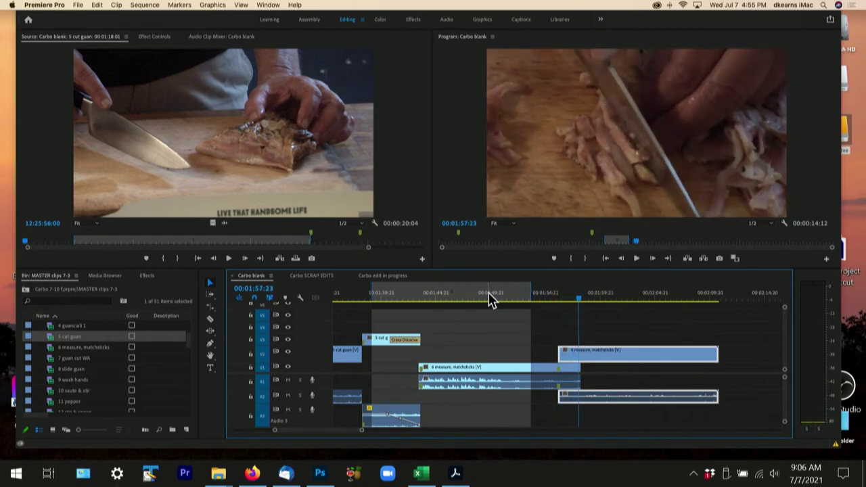
Step through the frames from 00:01:55:07 to check the overlap
click(550, 299)
drag(550, 298, 551, 298)
key(Right)
key(Right)
key(Right)
key(Right)
key(Right)
key(Right)
key(Right)
key(Right)
key(Right)
key(Right)
key(Right)
key(Right)
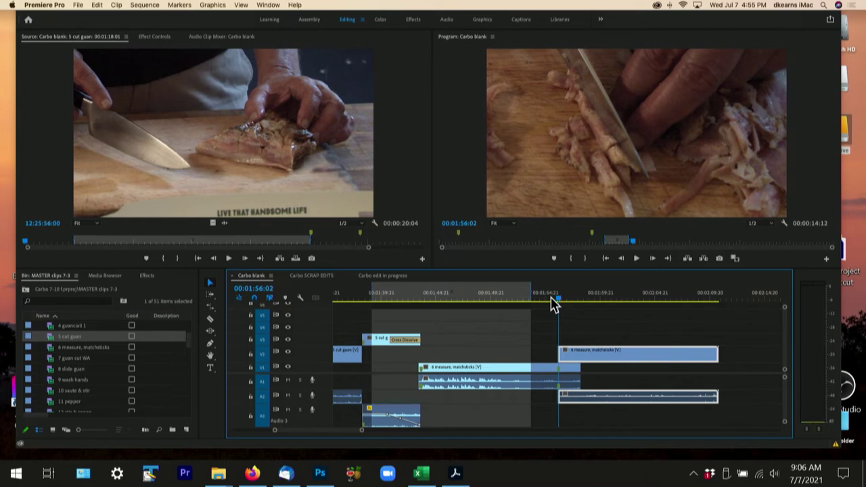
key(Right)
key(Right)
key(Right)
key(Right)
key(Right)
key(Right)
key(Right)
key(Right)
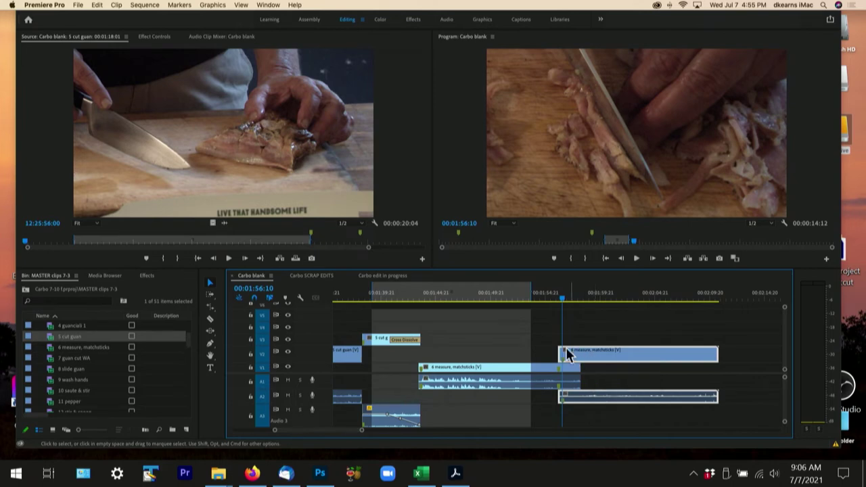
Nudge the V2 matchsticks clip one frame later, replay the overlap from 00:01:55:16, and zoom in
click(554, 299)
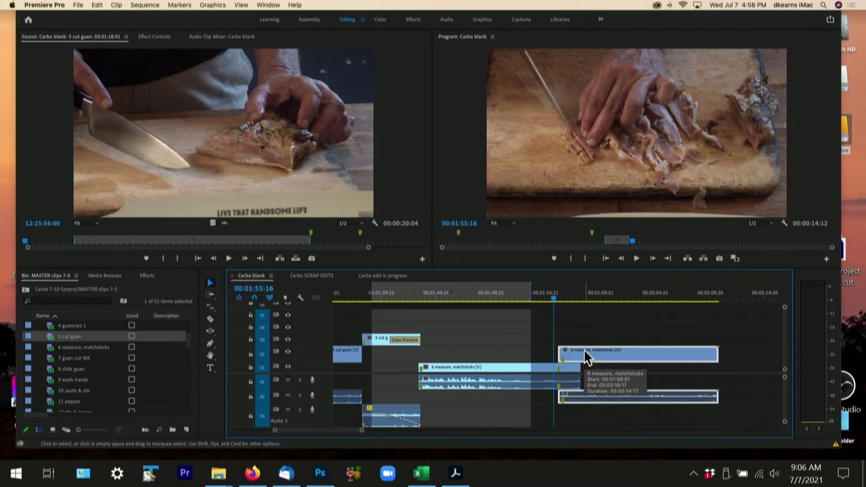
key(super+Right)
key(super+Right)
key(super+Right)
key(super+Right)
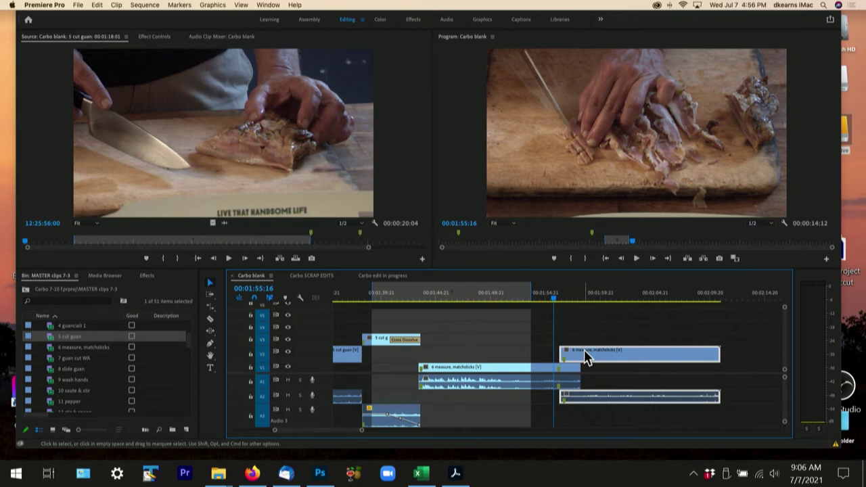
key(space)
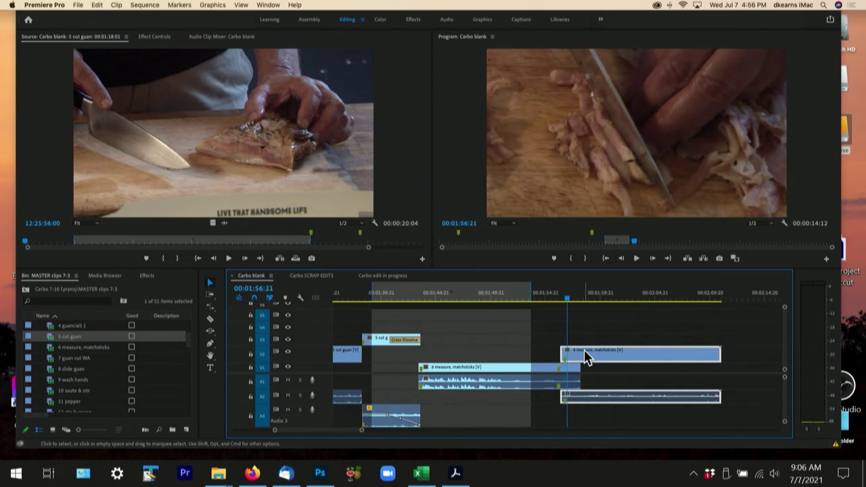
click(541, 302)
key(space)
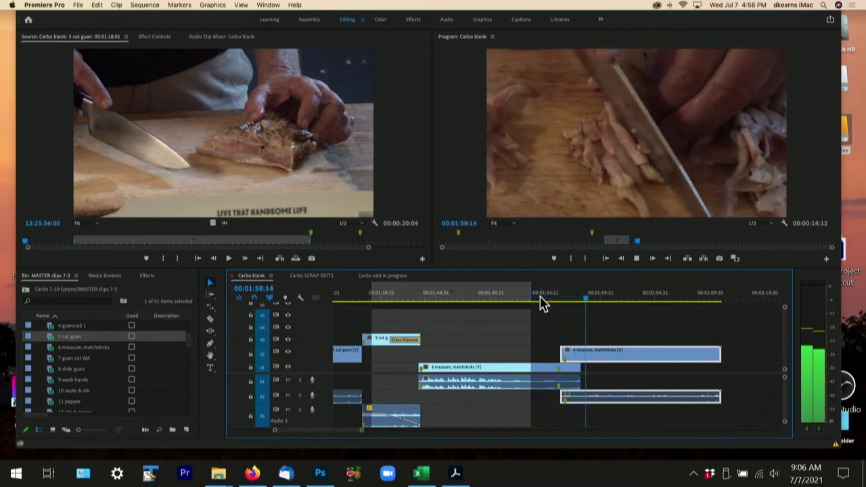
click(555, 302)
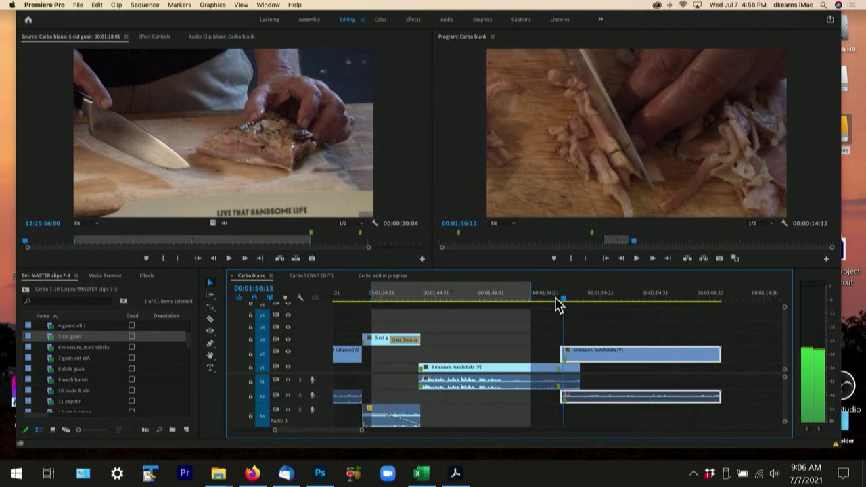
key(equal)
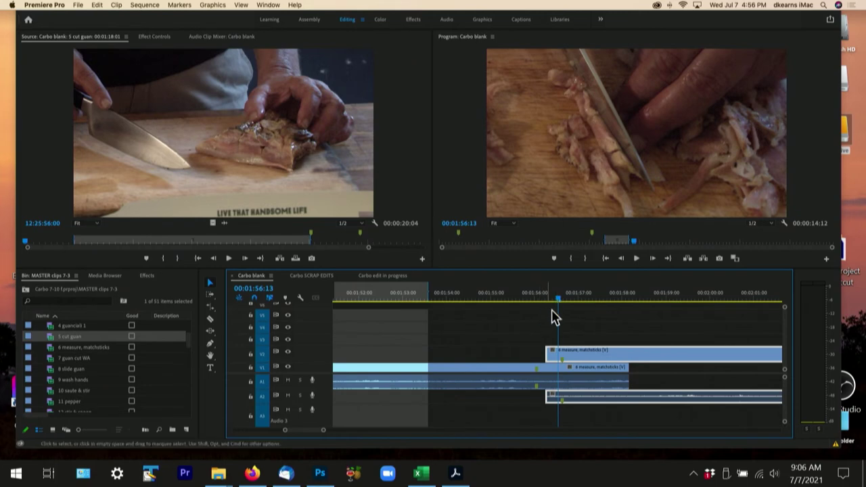
Trim 00:00:01:19 off the V1 matchsticks piece's end, play the edit, and zoom out
drag(625, 367, 567, 358)
click(466, 301)
key(space)
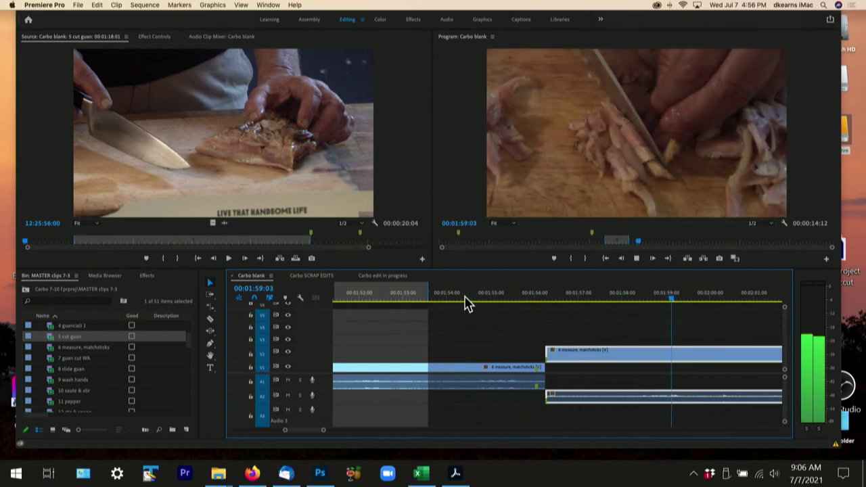
key(space)
click(507, 298)
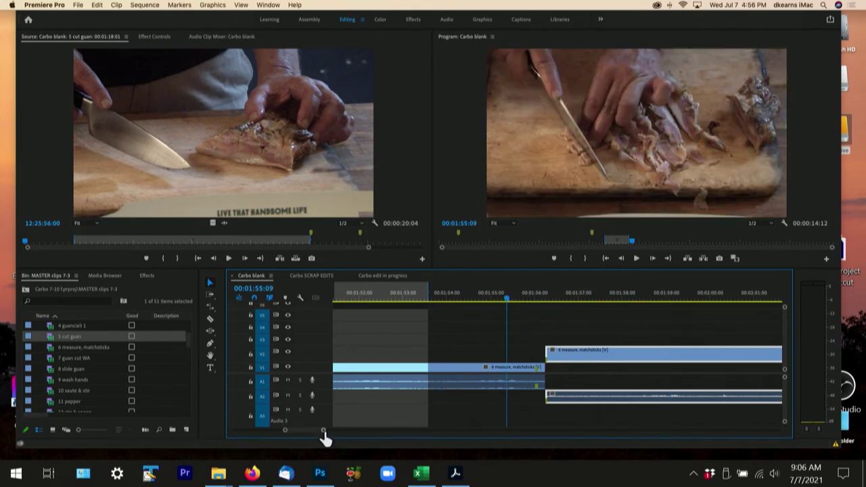
drag(323, 431, 375, 437)
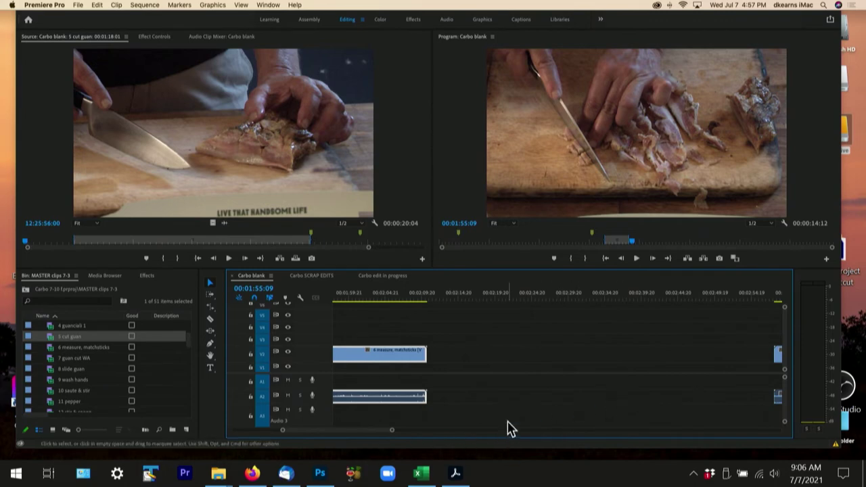
Select 7 guan cut WA and 9 wash hands and drag them left to close the gap
key(minus)
key(minus)
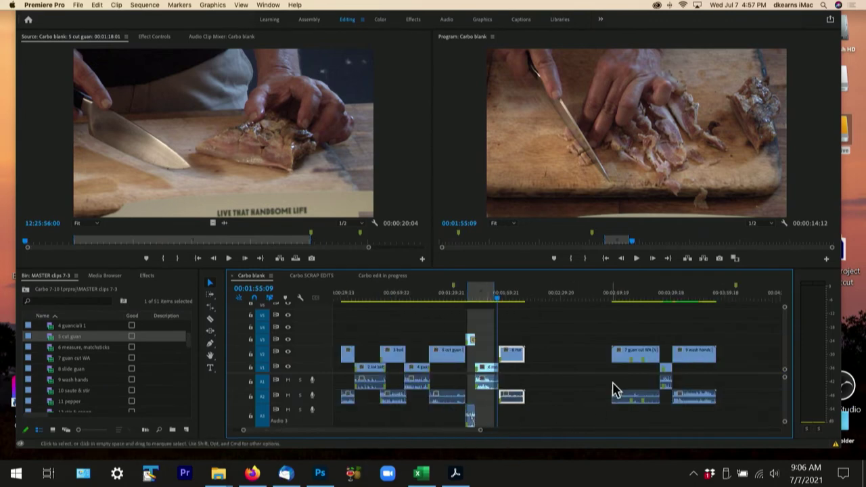
drag(607, 328, 701, 412)
drag(636, 361, 542, 367)
click(514, 296)
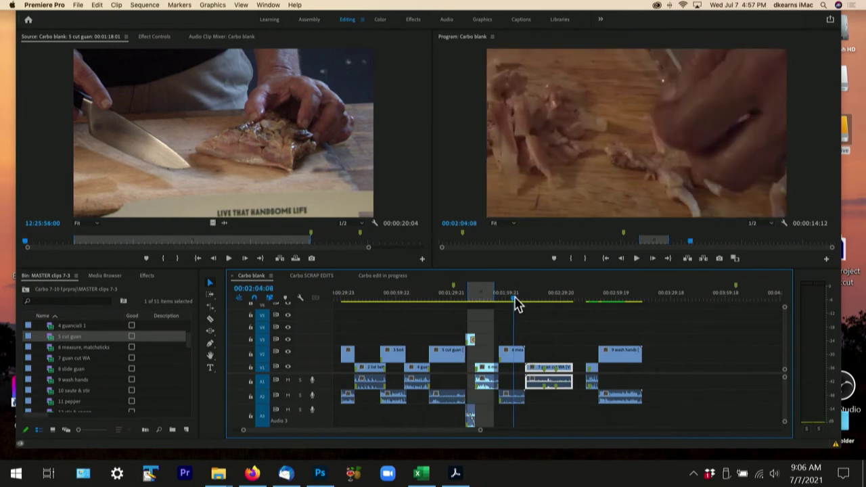
click(502, 298)
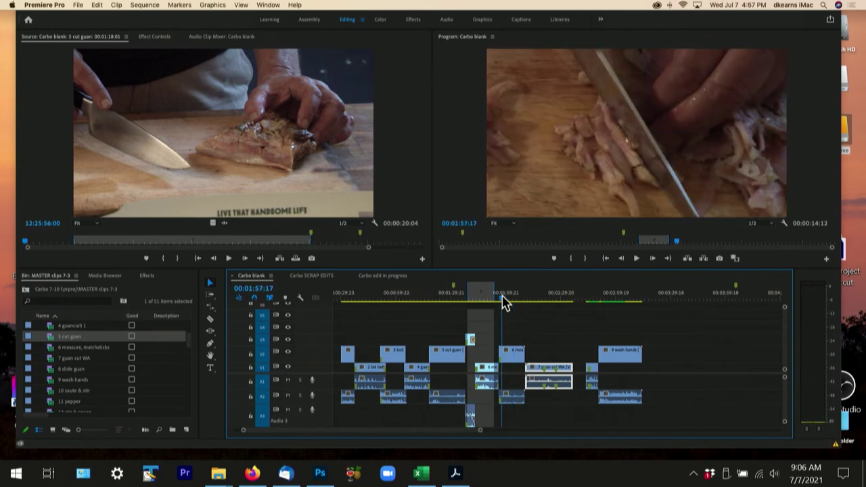
key(space)
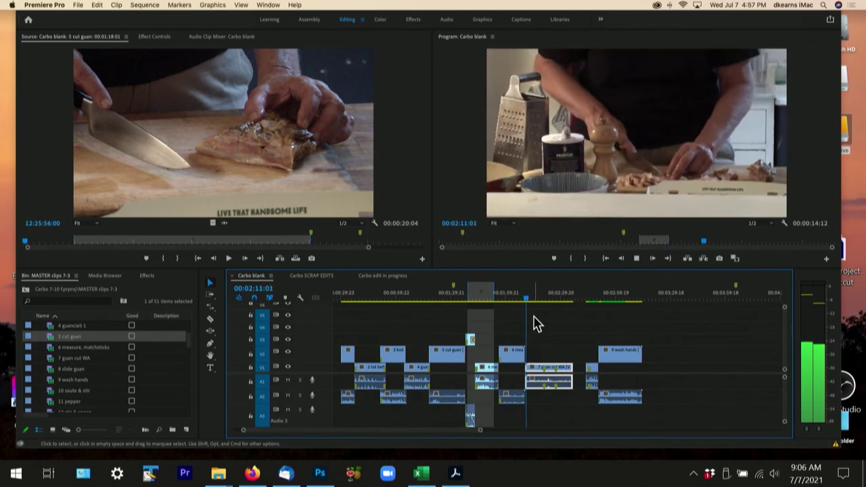
key(space)
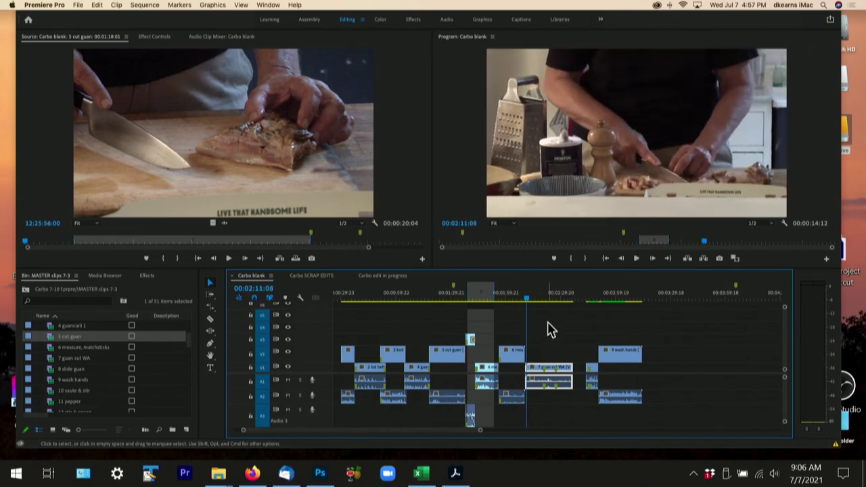
click(539, 300)
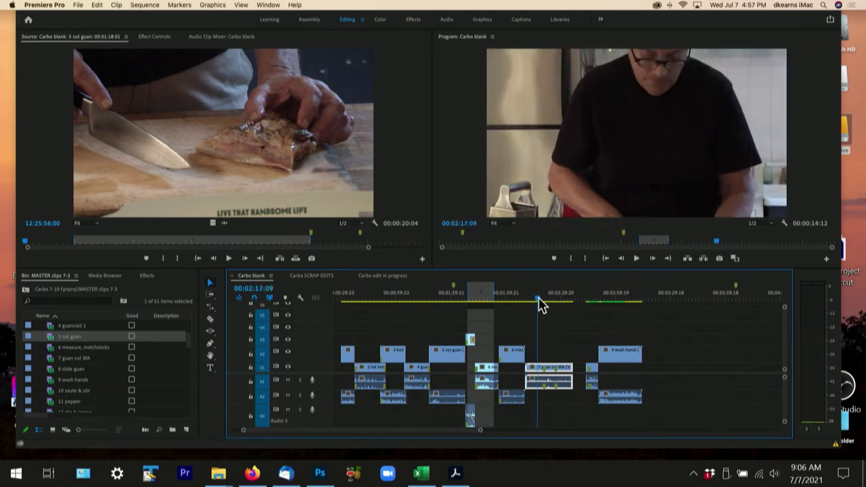
key(space)
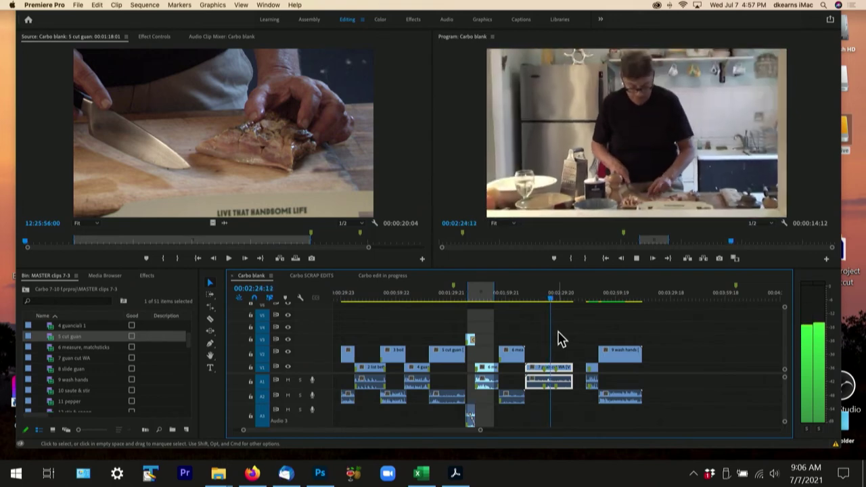
key(space)
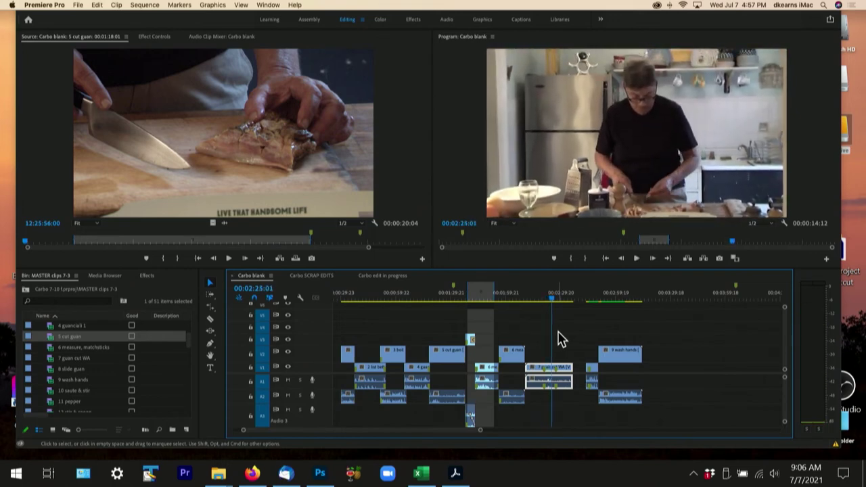
key(space)
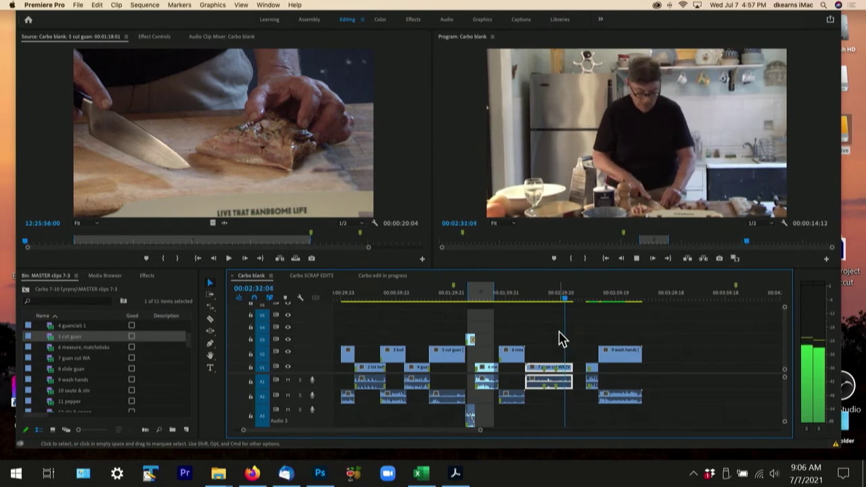
key(space)
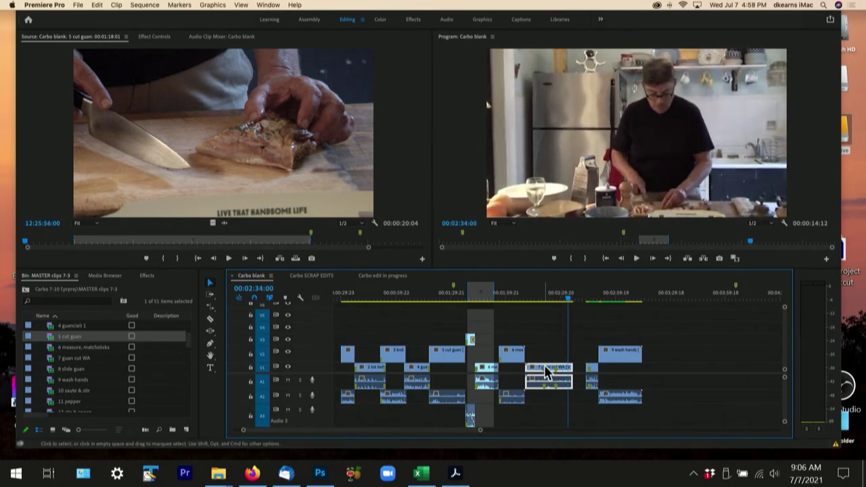
drag(532, 369, 555, 368)
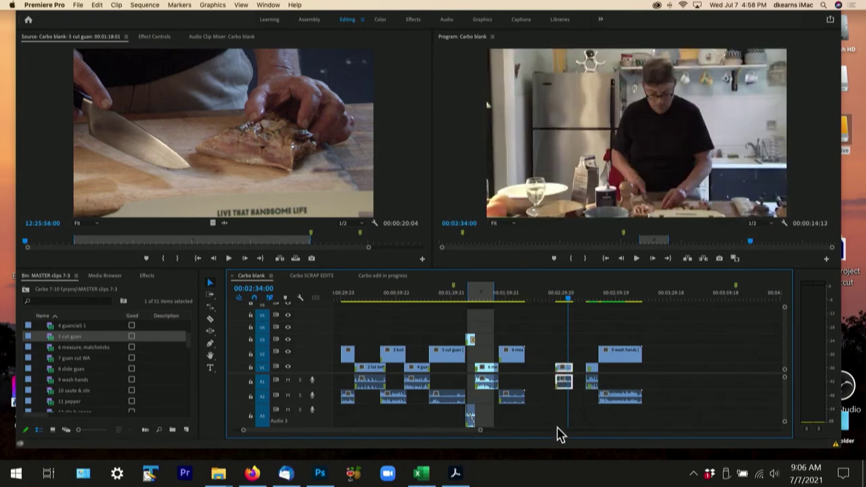
Review the trimmed guan clip, move it left against the matchsticks clip, and zoom in
click(553, 295)
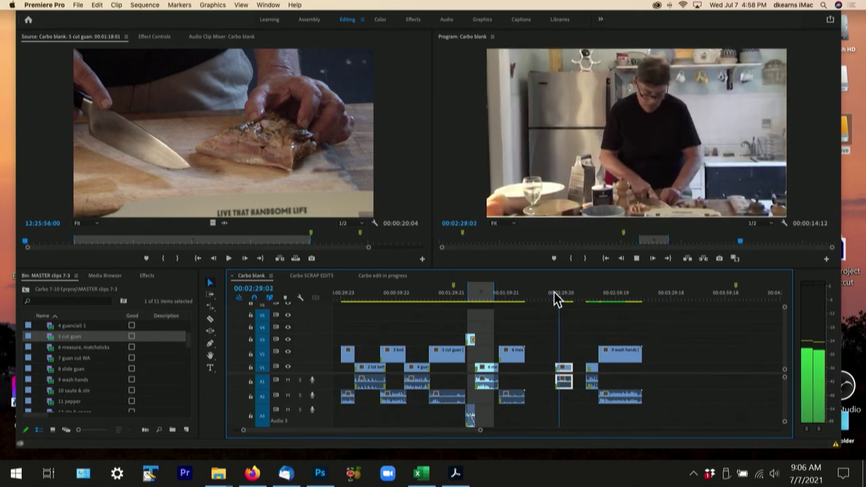
key(space)
drag(566, 371, 536, 371)
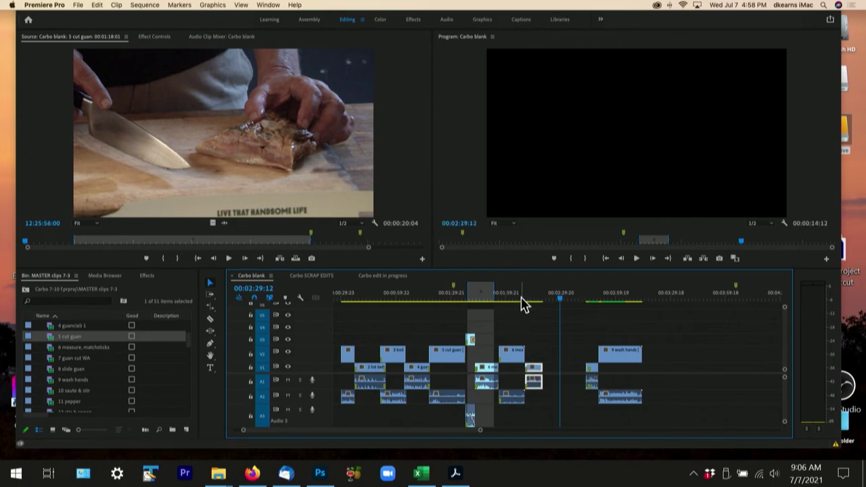
click(522, 299)
key(=)
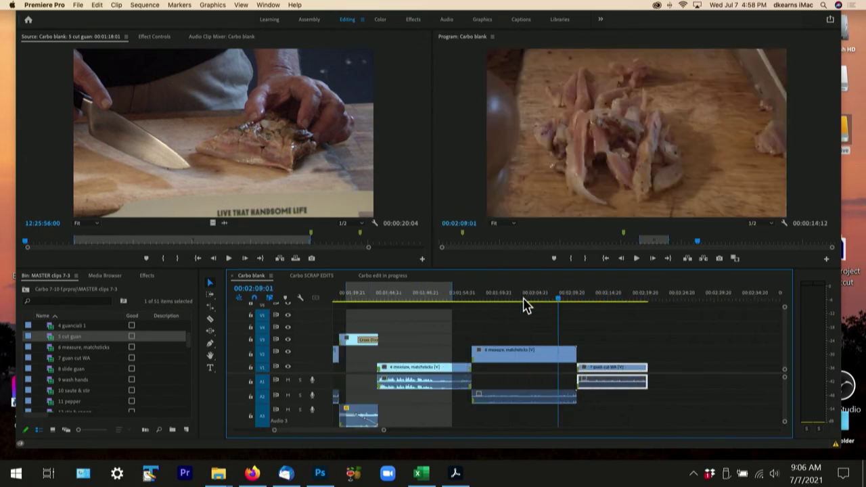
Replay the cut between clips, then trim the V2 matchsticks clip to end around 00:02:02:21
click(510, 299)
key(space)
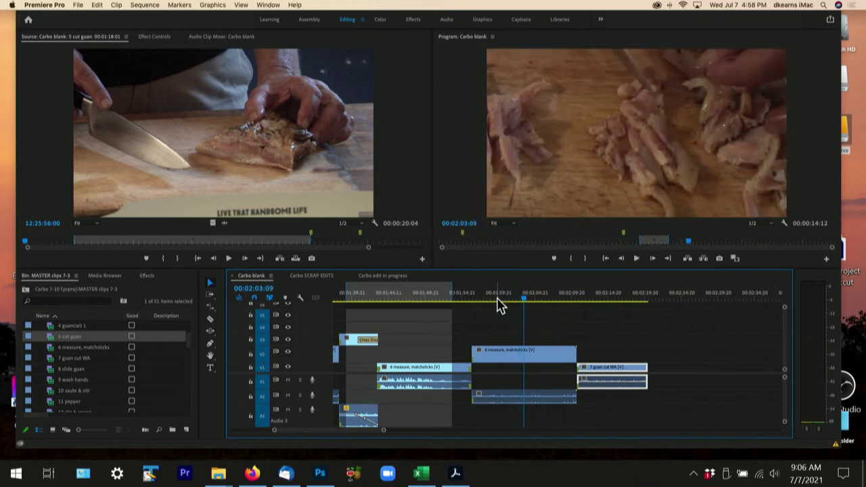
key(space)
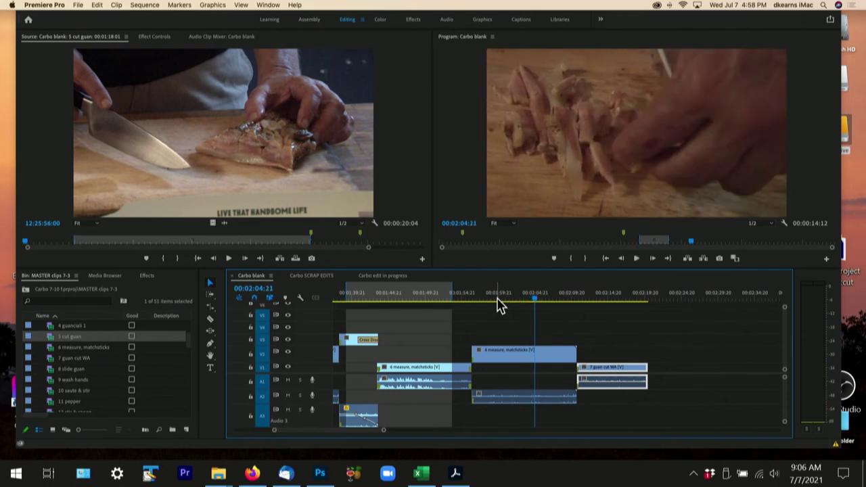
key(shift+k)
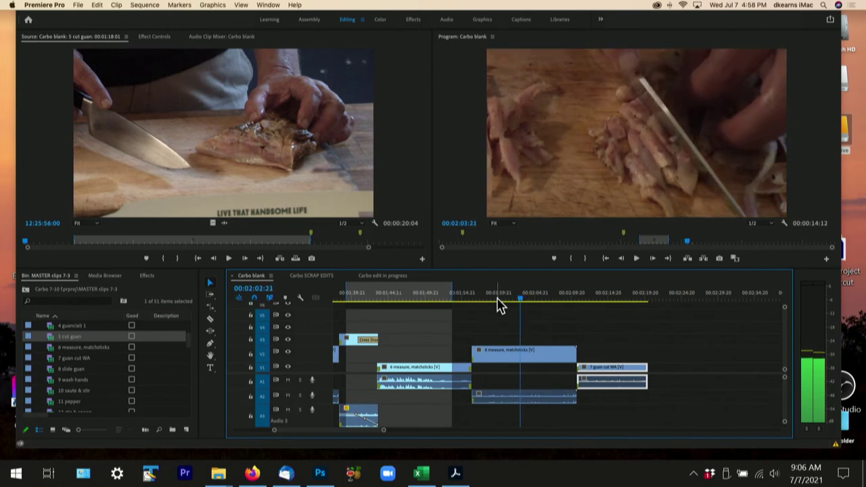
drag(574, 352, 520, 353)
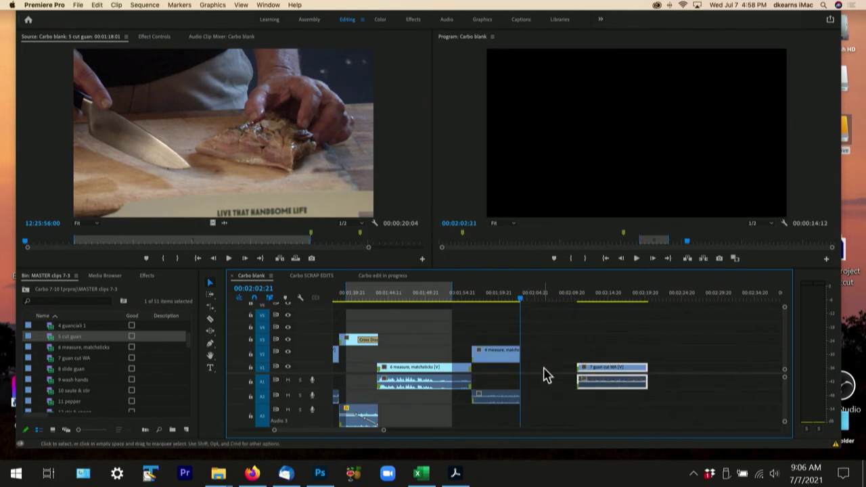
Play the guan cut clip and step frame by frame to the end of the matchsticks clip
click(575, 299)
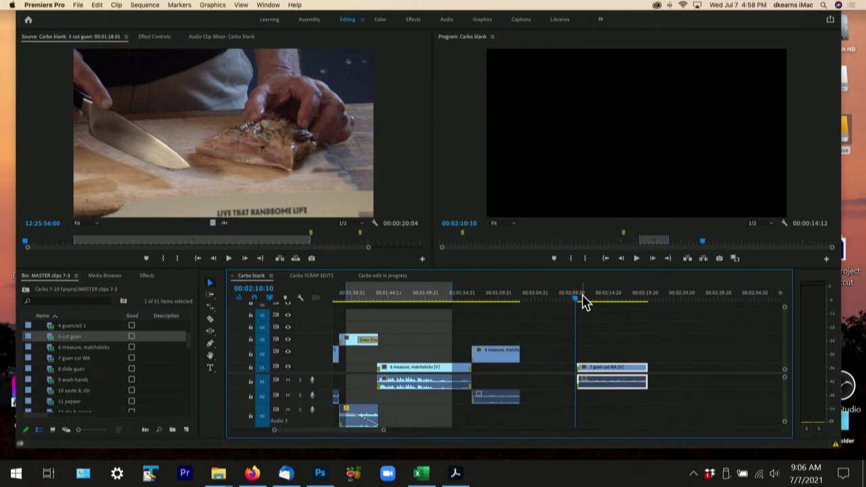
key(space)
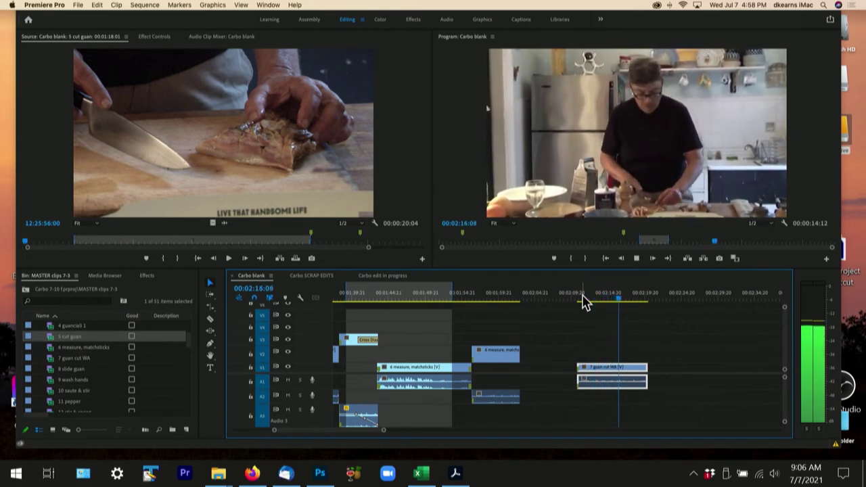
key(space)
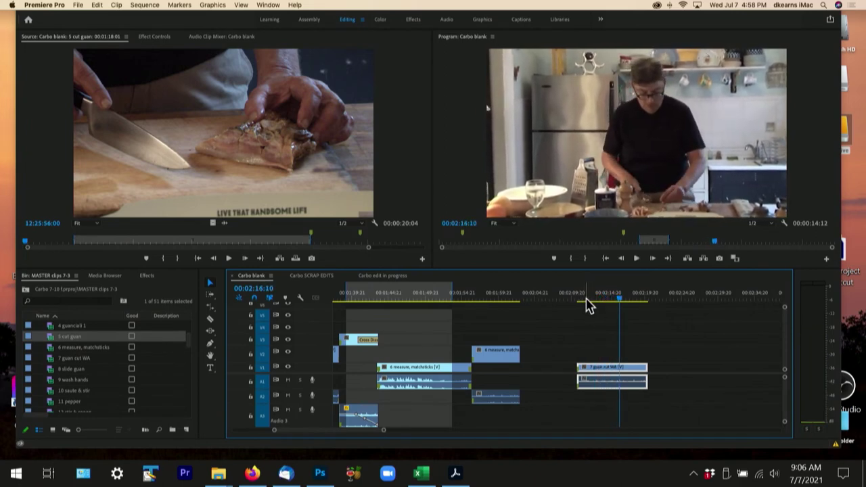
click(585, 301)
key(Right)
key(Right)
key(Right)
key(Right)
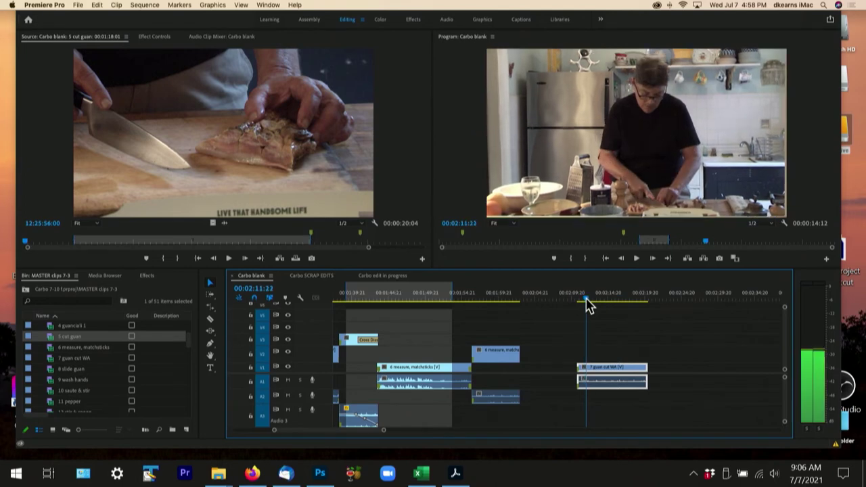
click(515, 300)
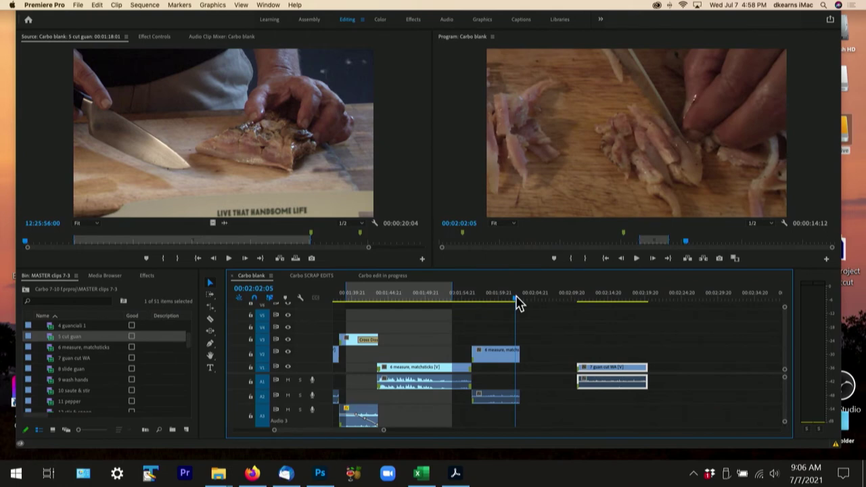
key(Right)
key(Right)
key(Right)
key(Right)
key(Right)
key(Right)
key(Right)
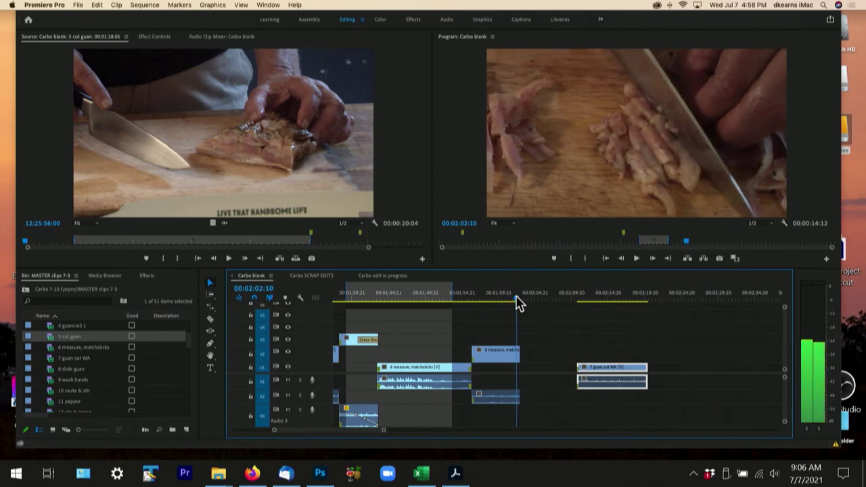
key(Right)
key(Right)
key(Right)
key(Right)
key(Right)
key(Right)
key(Right)
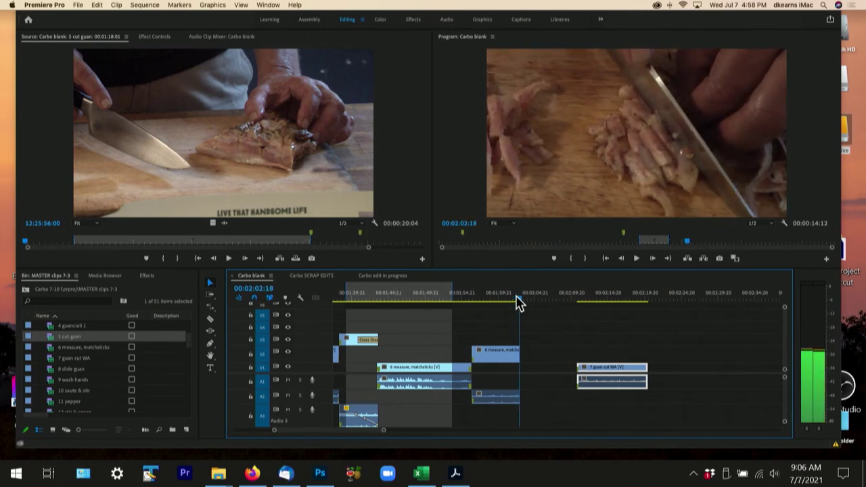
key(Right)
key(Right)
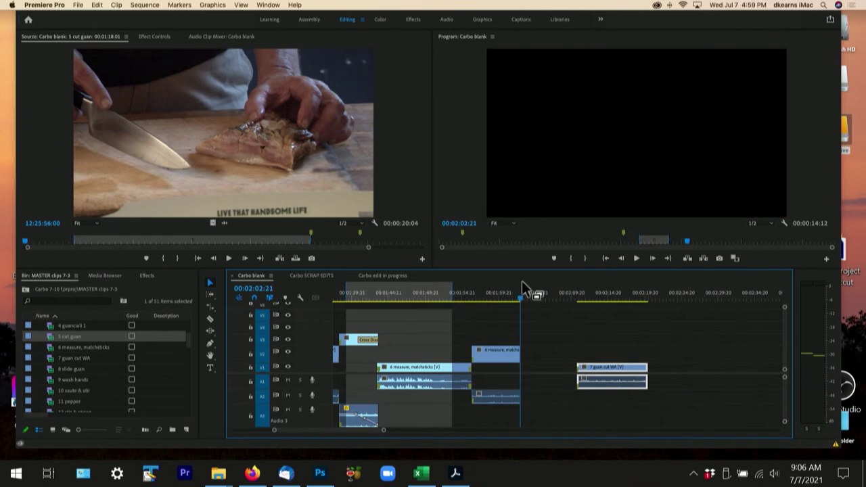
Find the right frame at the guan clip's start and trim 19 frames off its start
click(581, 301)
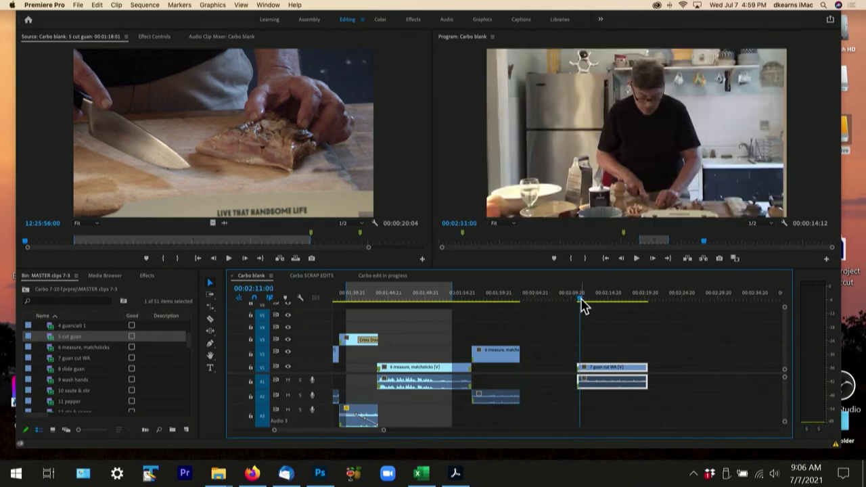
key(Right)
key(Right)
key(Right)
key(Right)
key(Right)
key(Right)
key(Right)
key(Right)
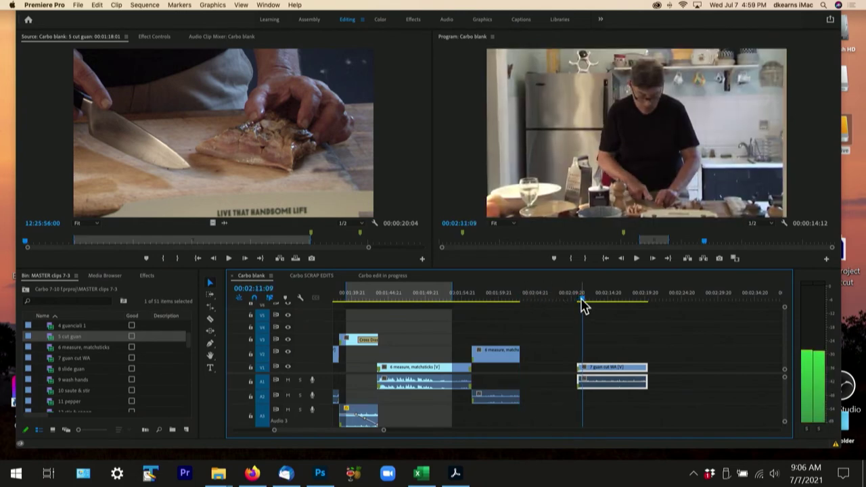
key(Right)
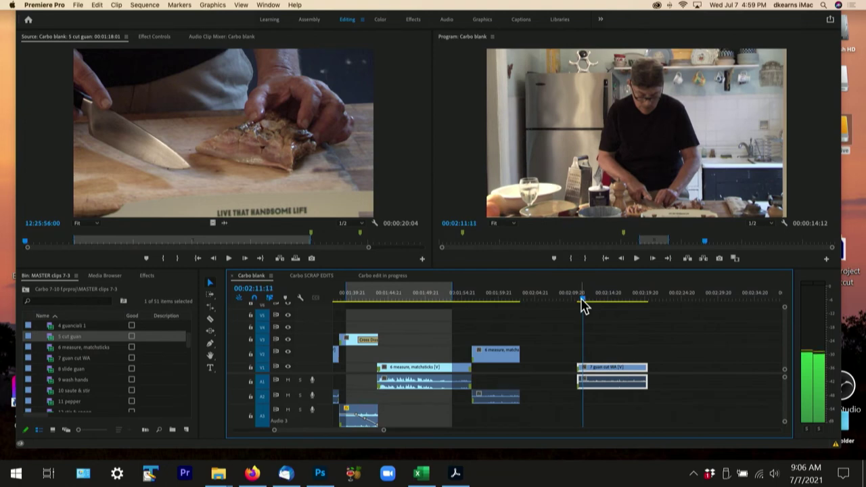
key(Left)
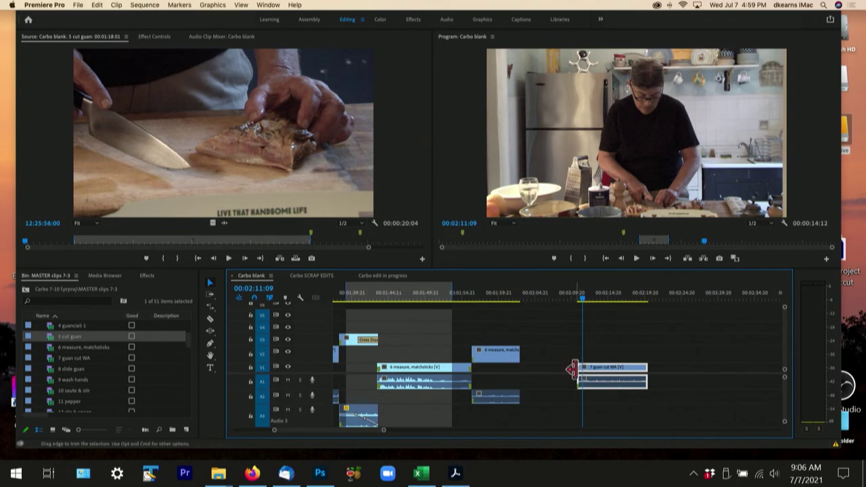
drag(580, 371, 538, 378)
Replay the trimmed edit, zoom out, and move the short clip onto V2 after 7 guan cut WA
click(511, 300)
key(space)
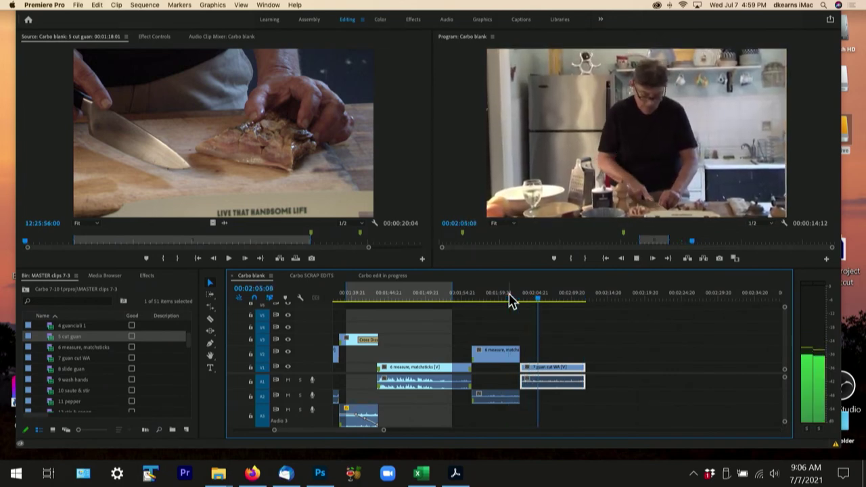
key(space)
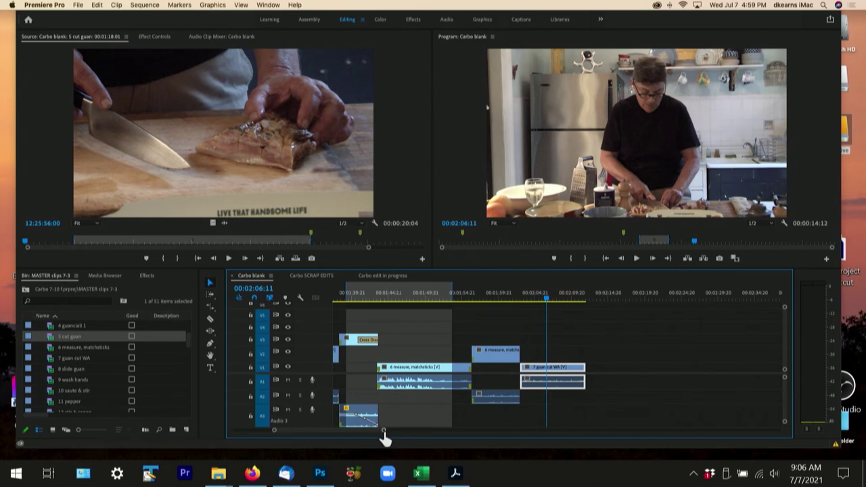
drag(384, 433, 437, 431)
drag(674, 373, 587, 397)
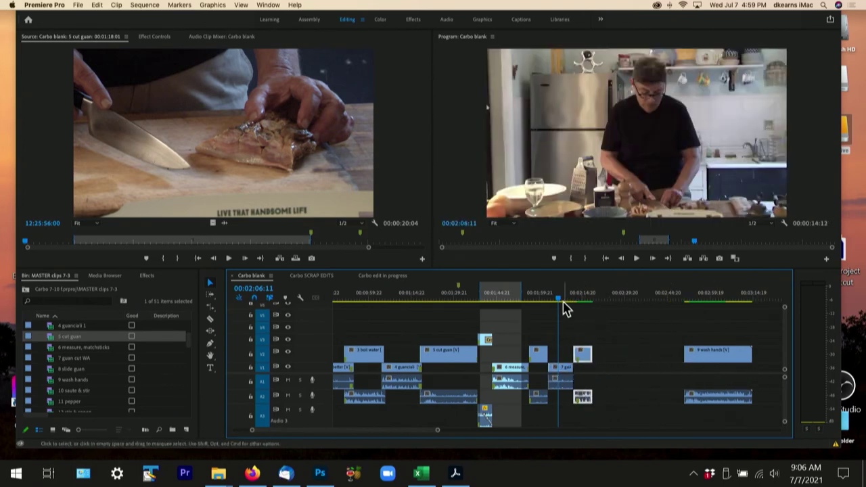
key(space)
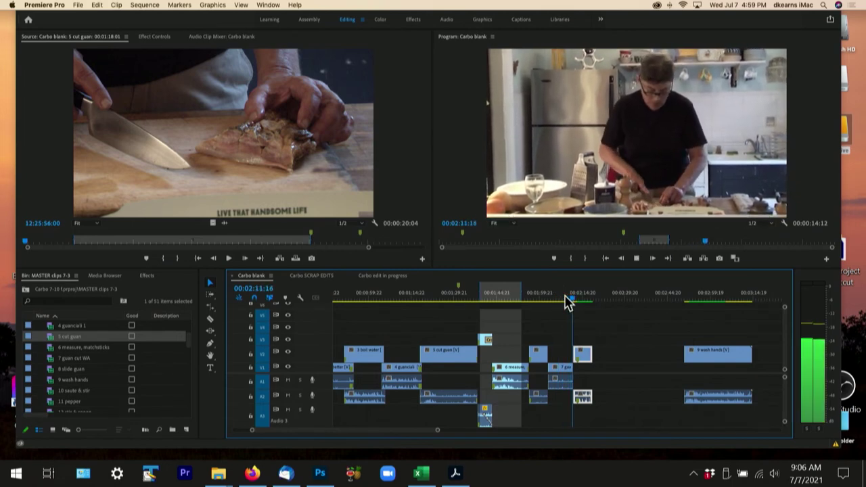
key(space)
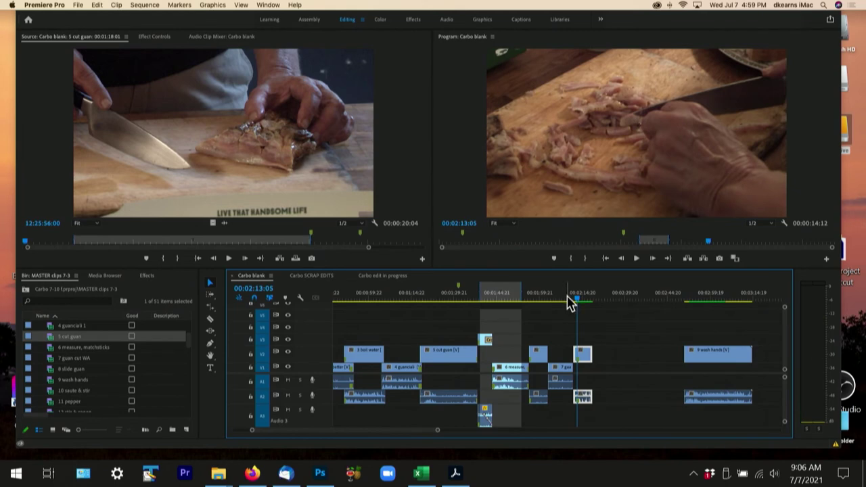
click(567, 299)
key(space)
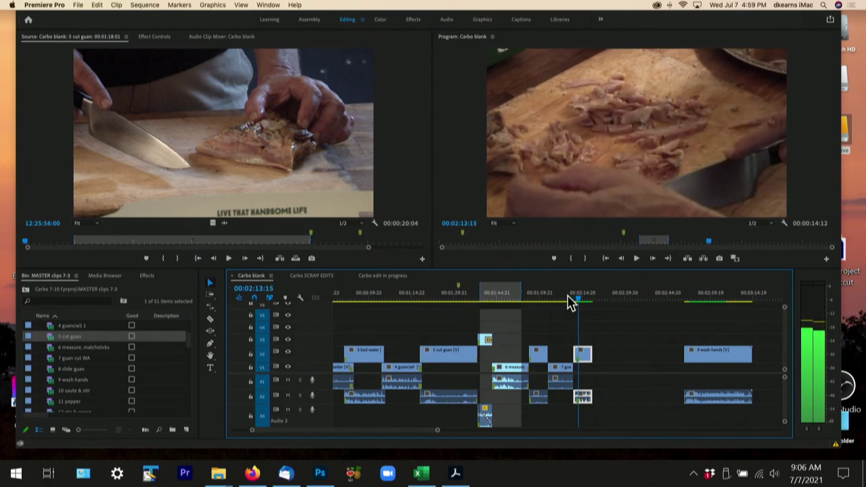
key(j)
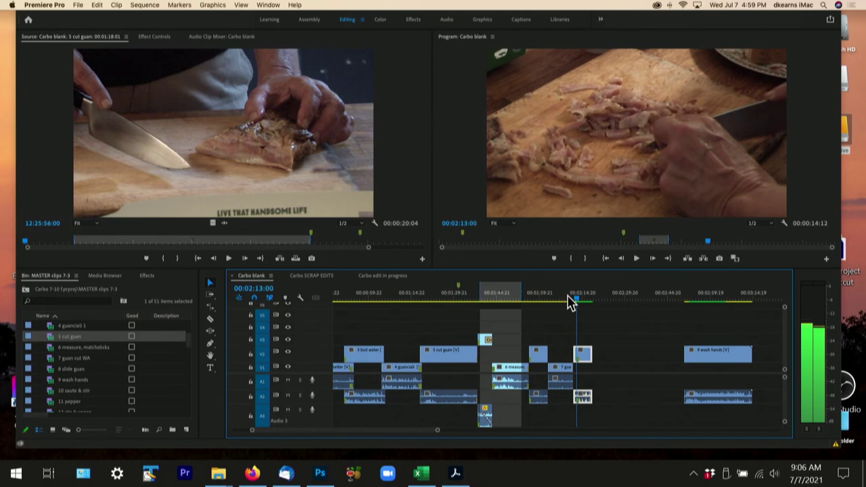
key(k)
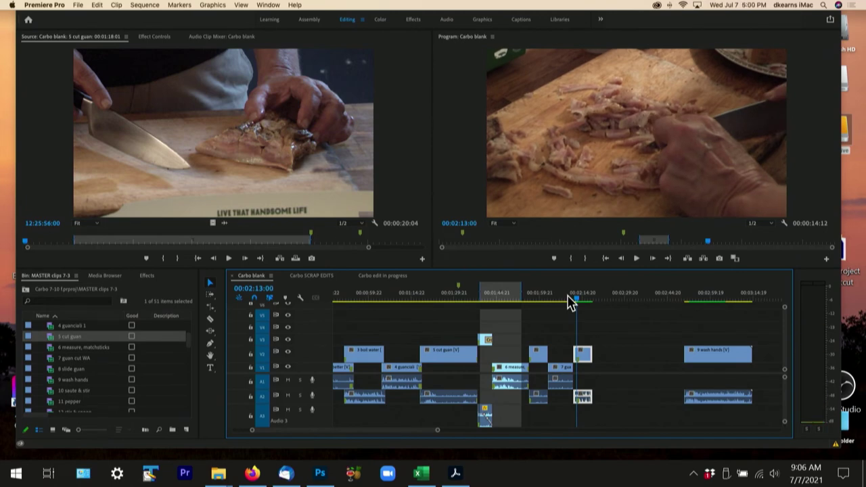
Trim the start of 8 slide guan to the playhead and move it into place on V2
double_click(583, 363)
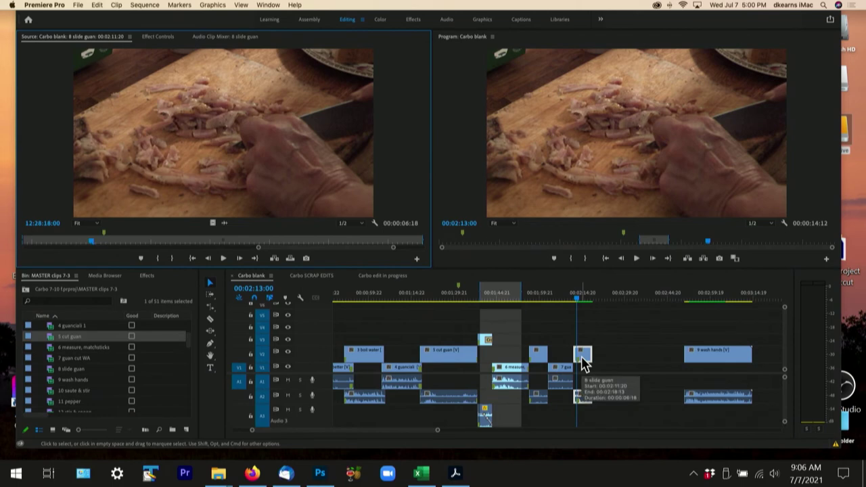
key(alt+q)
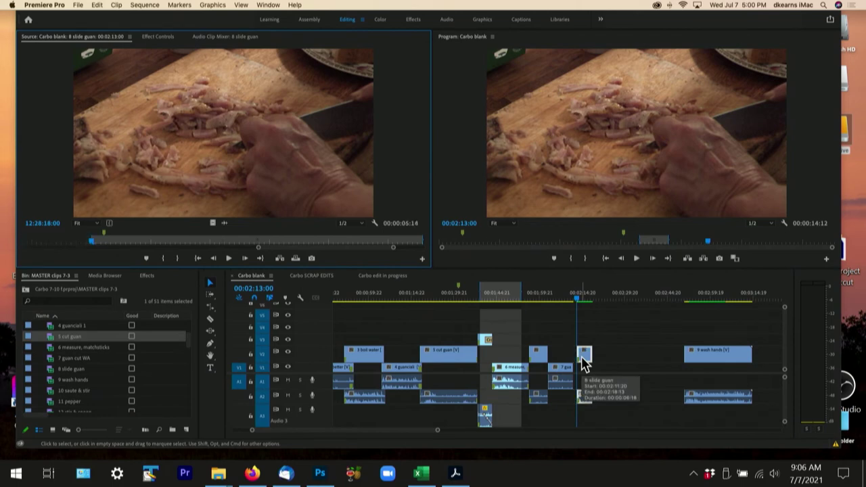
drag(583, 363, 586, 361)
click(568, 300)
Review the cut, trim the V1 edit point by five frames, and nudge 8 slide guan later
key(=)
key(=)
key(=)
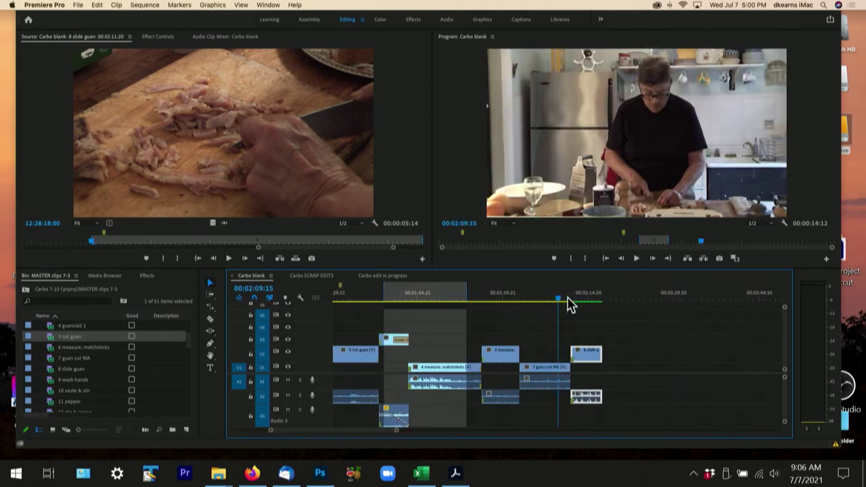
key(space)
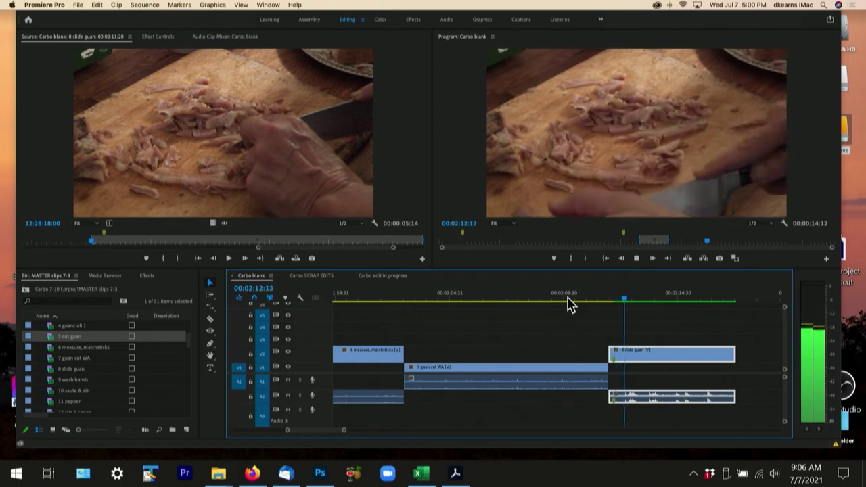
key(space)
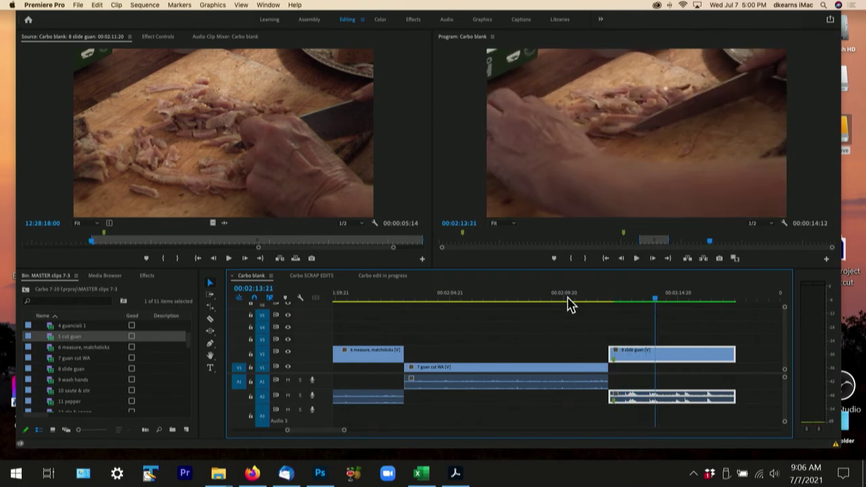
click(580, 296)
key(space)
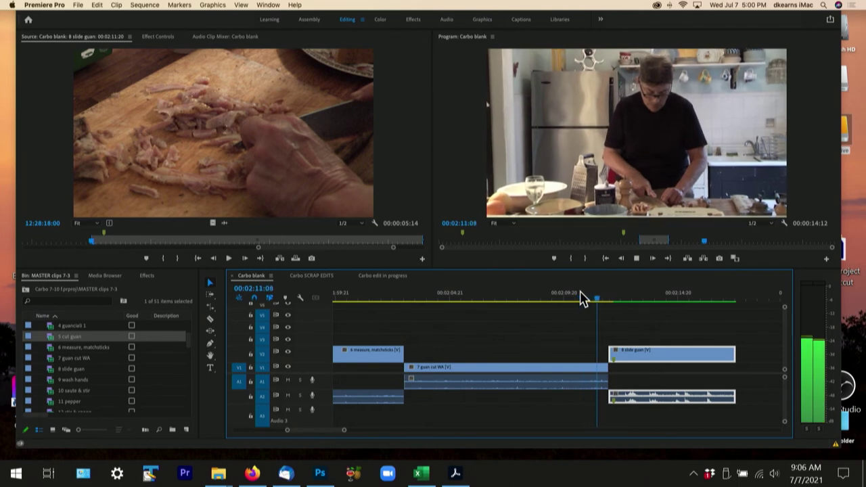
key(space)
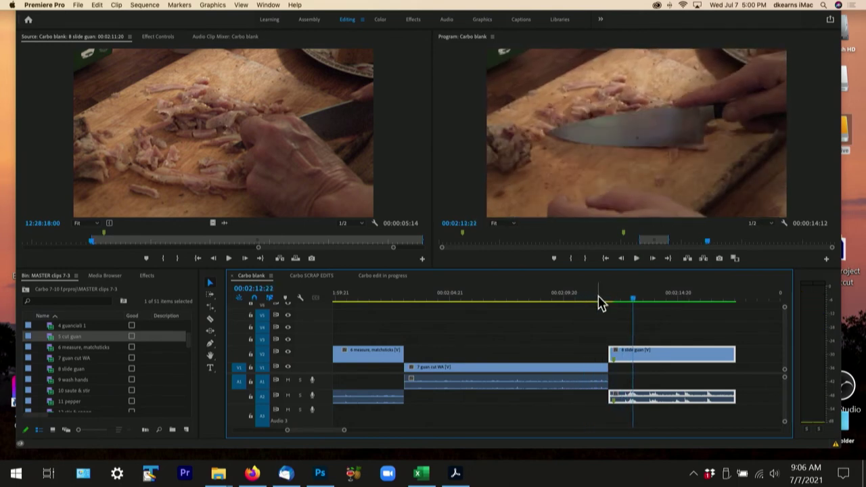
click(598, 299)
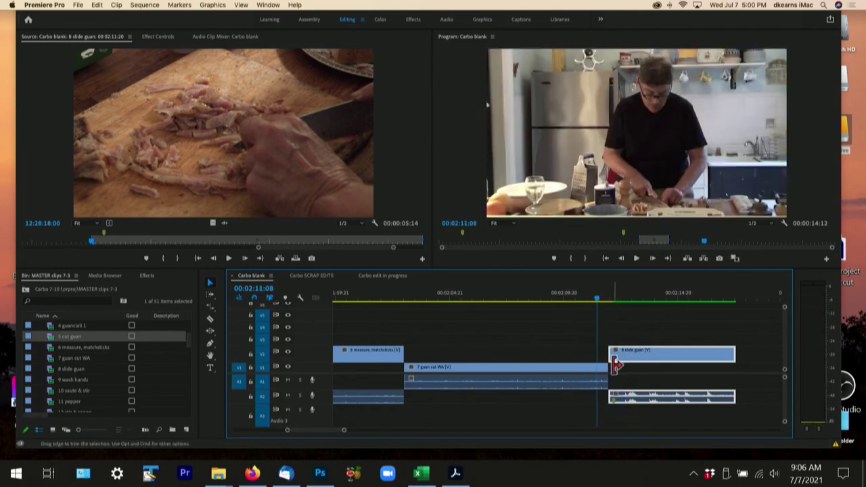
drag(605, 366, 627, 370)
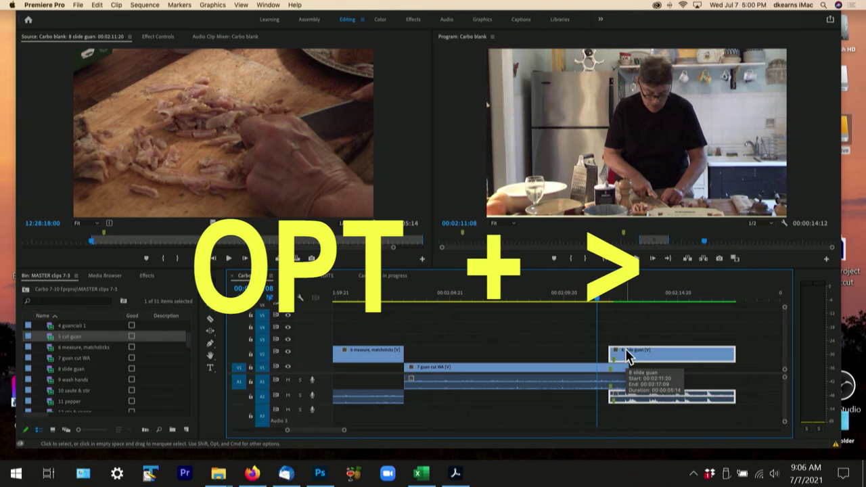
key(alt+period)
key(alt+period)
key(alt+period)
key(alt+period)
key(alt+period)
key(alt+period)
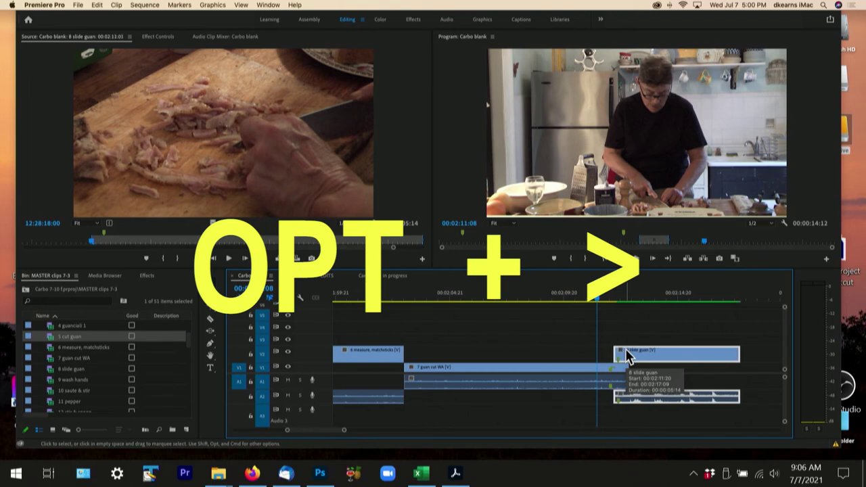
key(space)
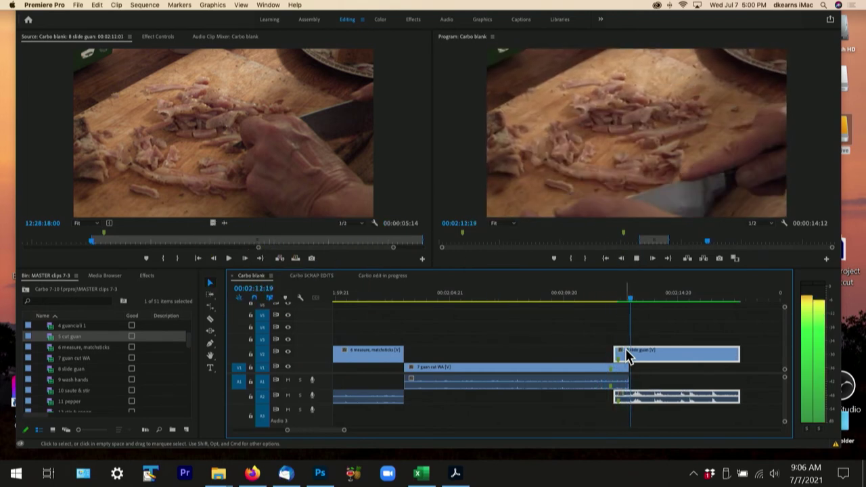
key(space)
click(605, 299)
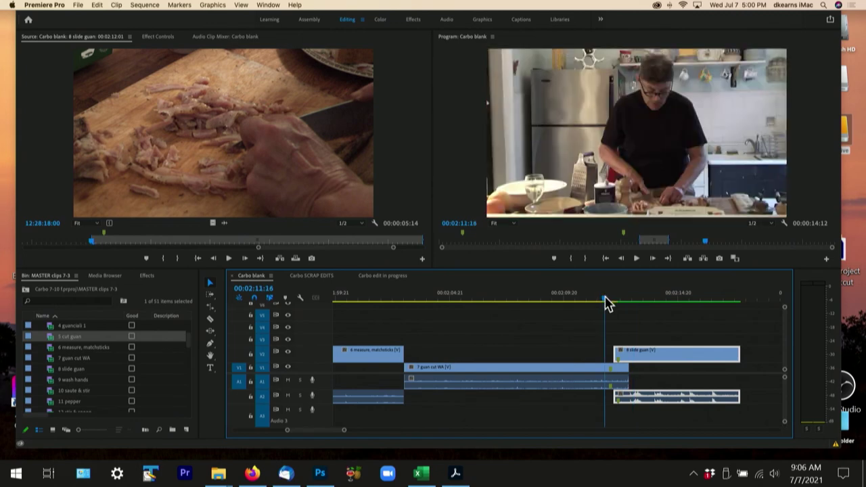
key(space)
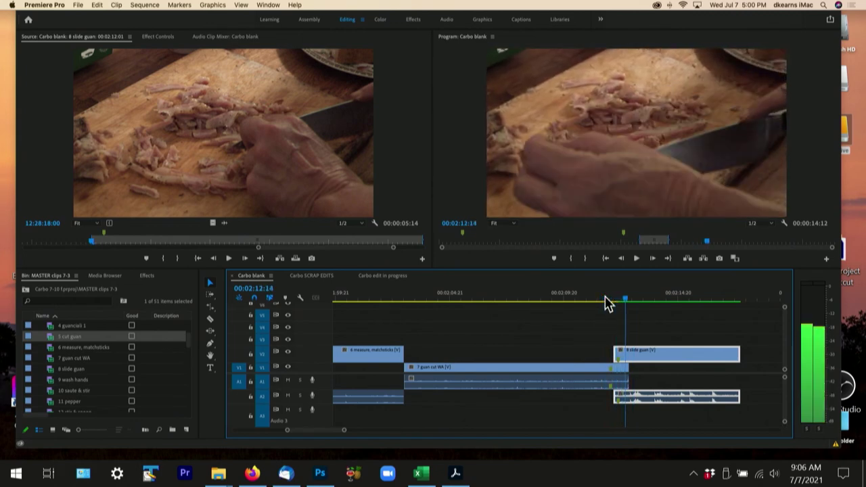
key(Left)
key(Left)
key(Left)
key(Left)
key(Left)
key(Left)
key(Left)
key(Left)
key(Left)
key(Left)
key(Left)
key(Left)
key(Left)
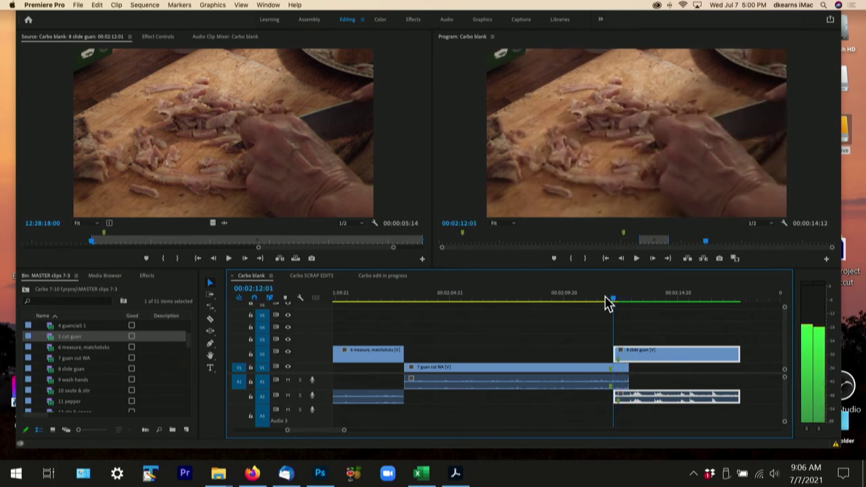
click(605, 299)
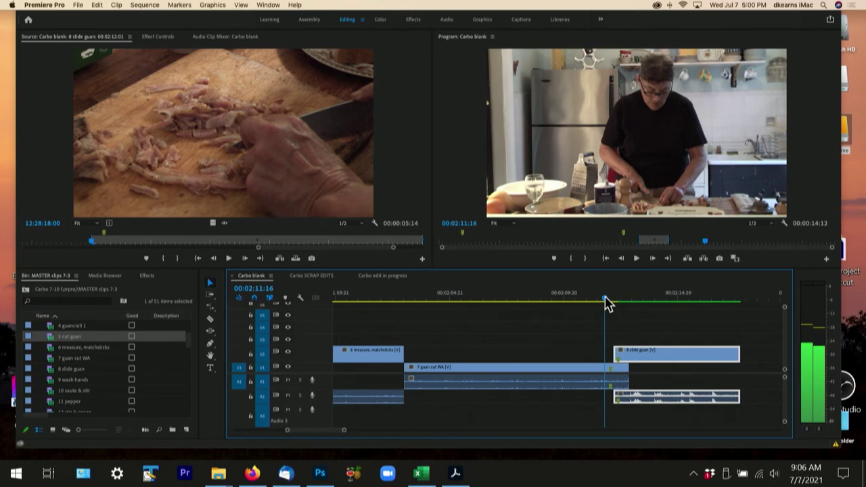
key(space)
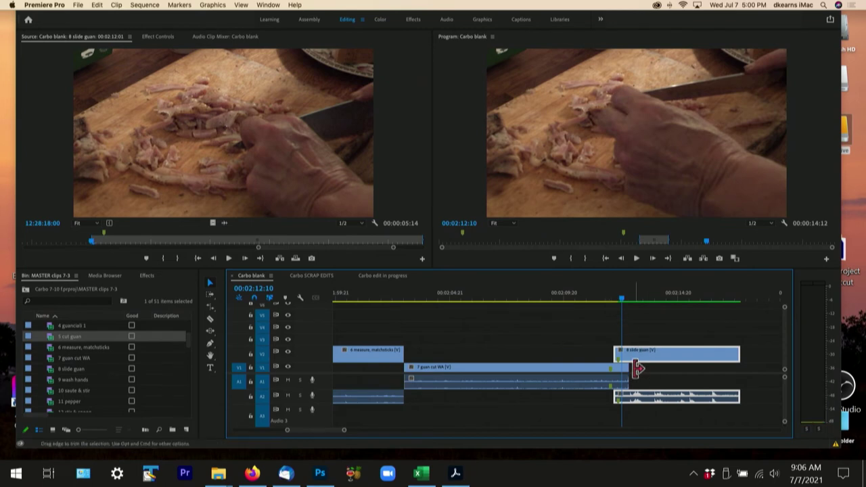
Shorten the end of 7 guan cut WA and snap 8 slide guan on V2 to its new end
drag(633, 368, 612, 367)
click(618, 356)
mouse_move(650, 359)
mouse_down()
mouse_move(636, 356)
mouse_move(652, 361)
mouse_move(643, 358)
mouse_up()
click(586, 298)
key(space)
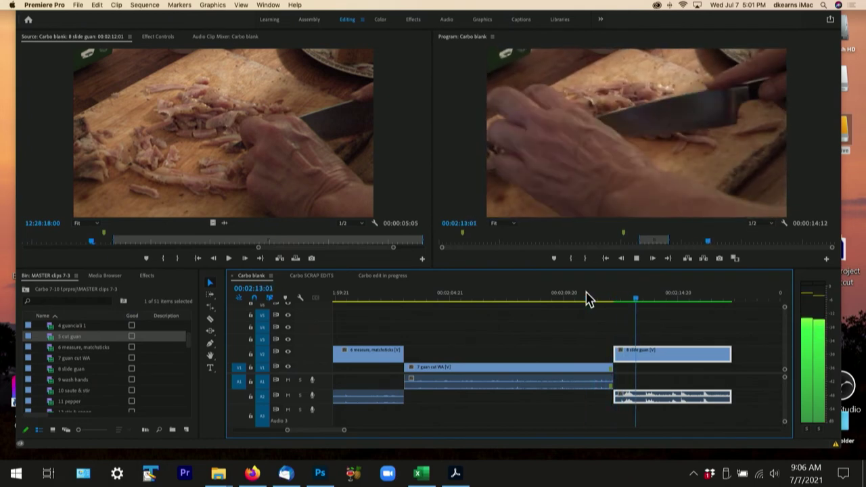
click(586, 297)
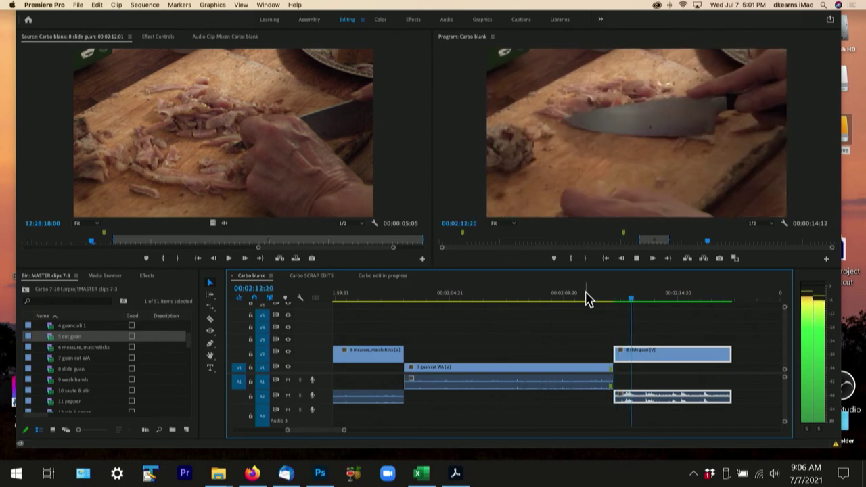
key(space)
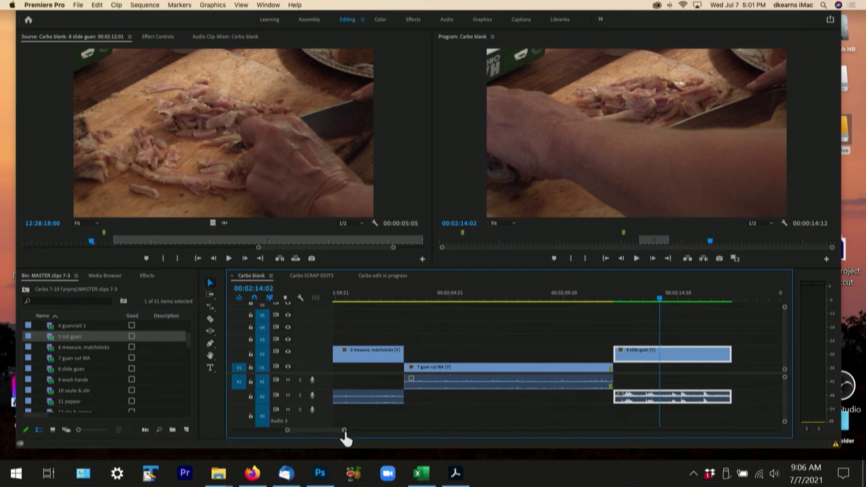
drag(344, 432, 408, 431)
drag(752, 358, 602, 384)
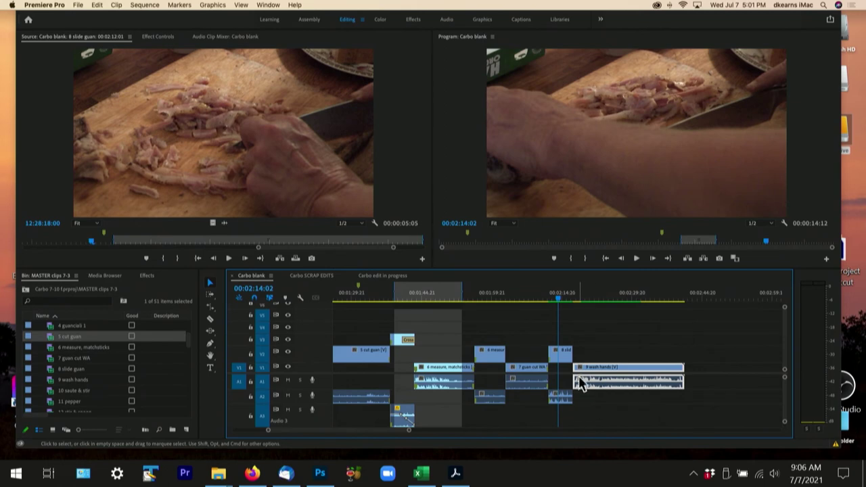
key(space)
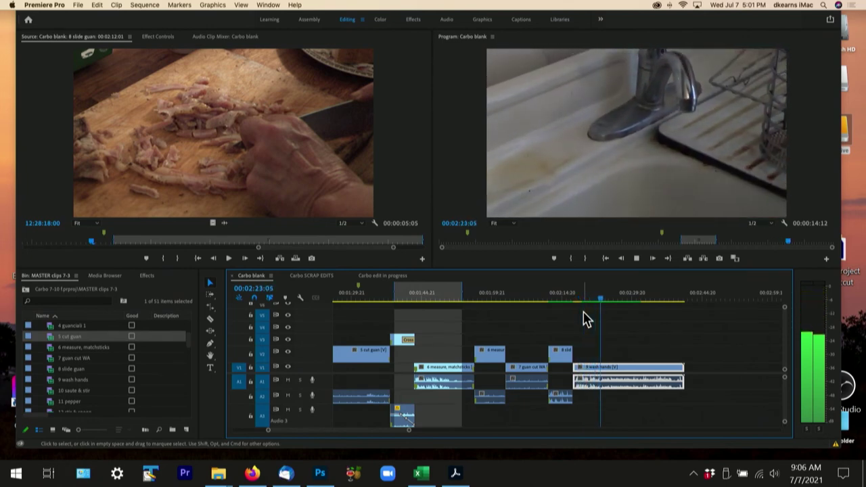
click(568, 302)
key(space)
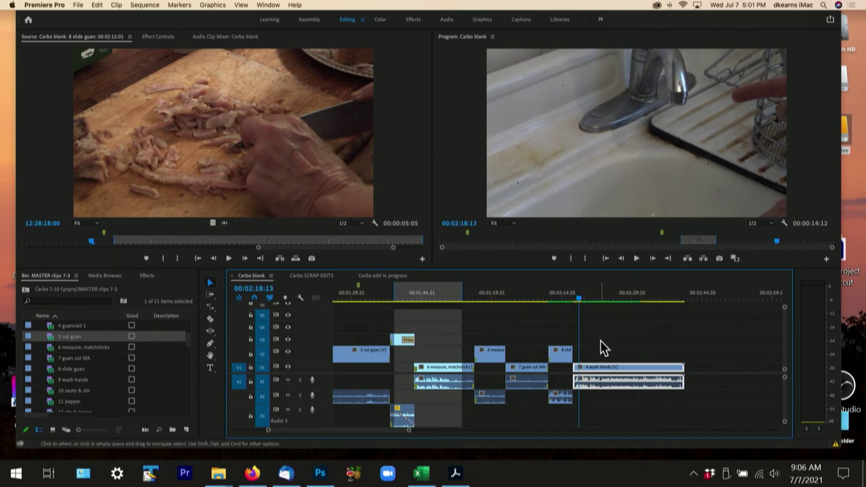
key(=)
key(=)
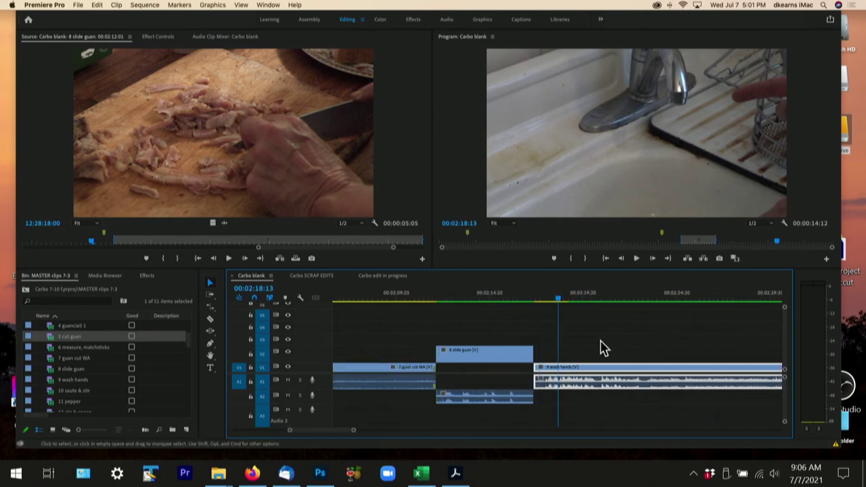
click(519, 299)
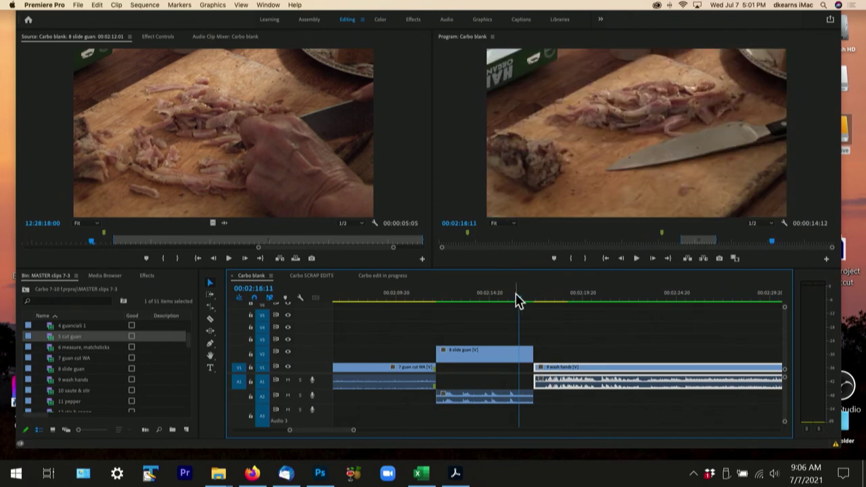
key(space)
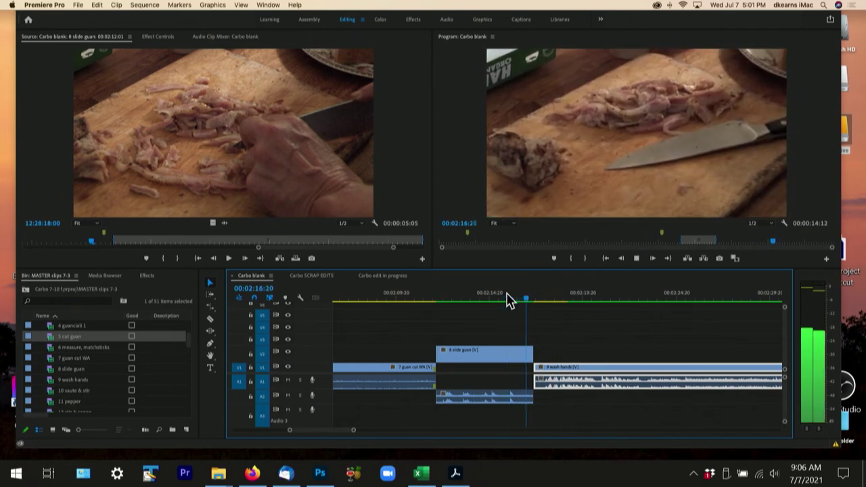
key(space)
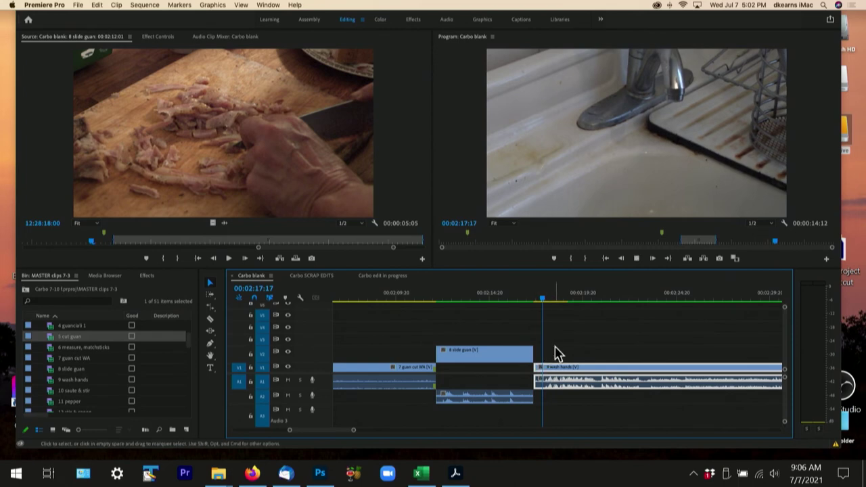
key(space)
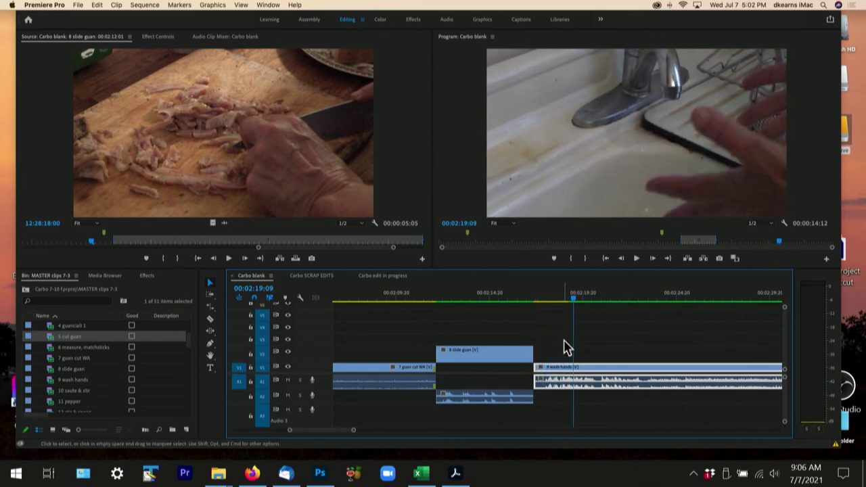
click(561, 299)
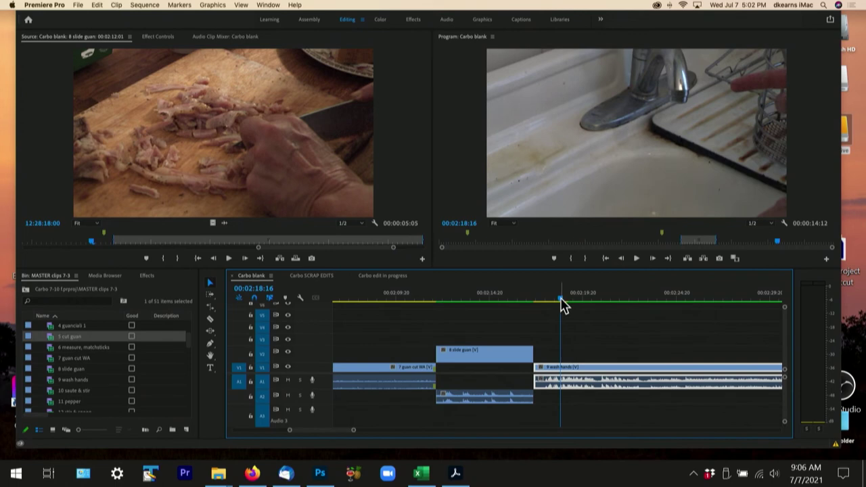
click(555, 299)
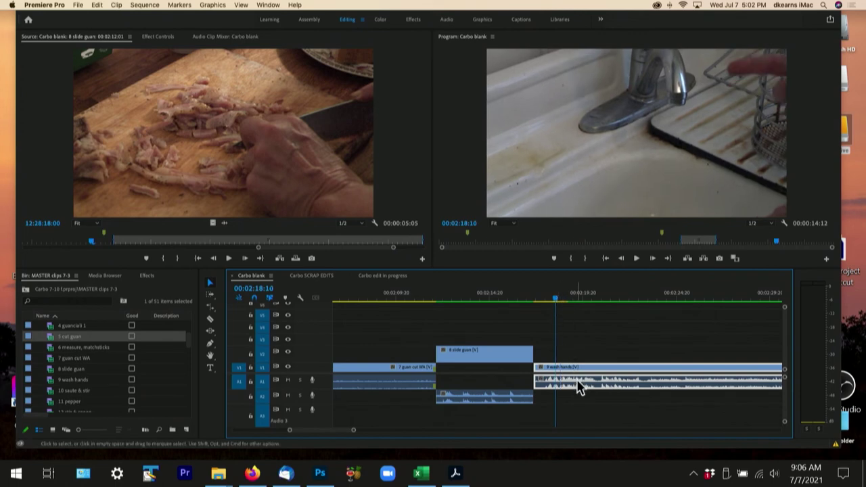
Slide 9 wash hands earlier under 8 slide guan and scrub from 02:16:19 to check it
drag(578, 389, 540, 373)
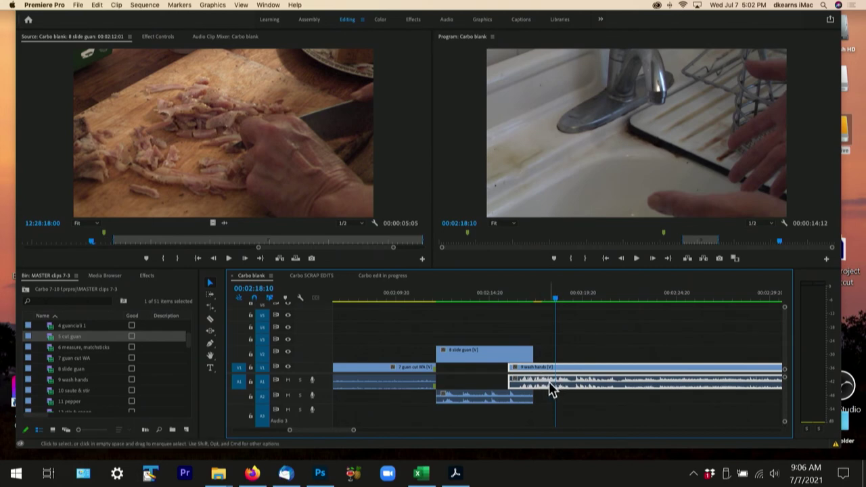
click(482, 296)
key(space)
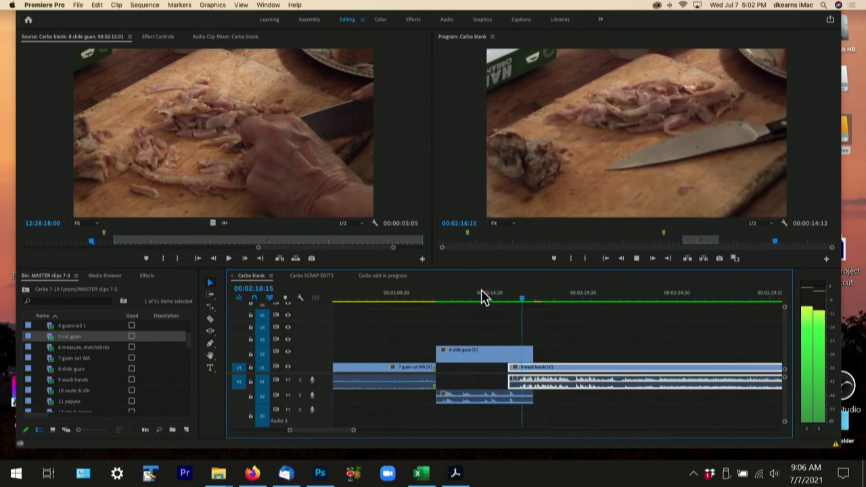
key(space)
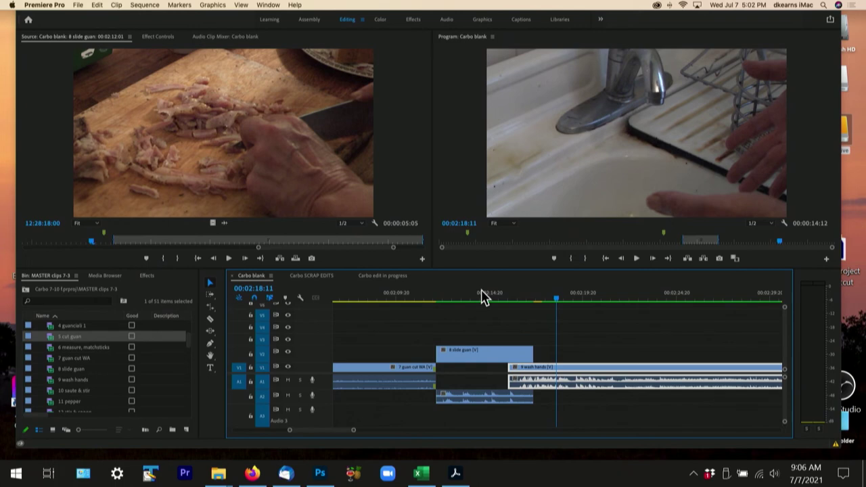
key(=)
key(=)
click(426, 299)
click(433, 299)
drag(436, 297, 521, 300)
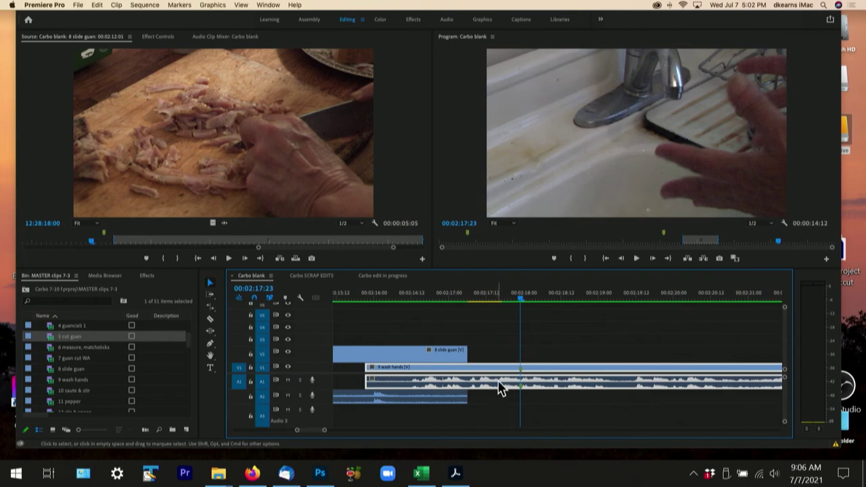
key(minus)
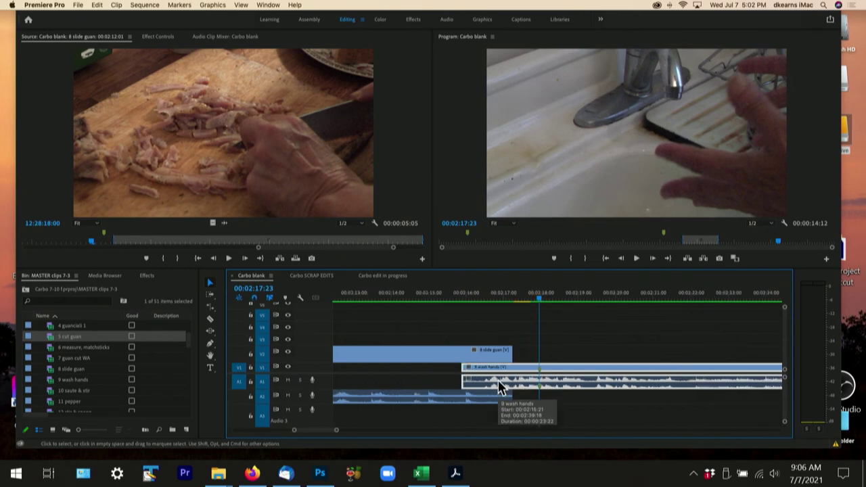
Move 9 wash hands further left and replay the overlap from 02:14:17
drag(532, 388, 506, 387)
click(417, 300)
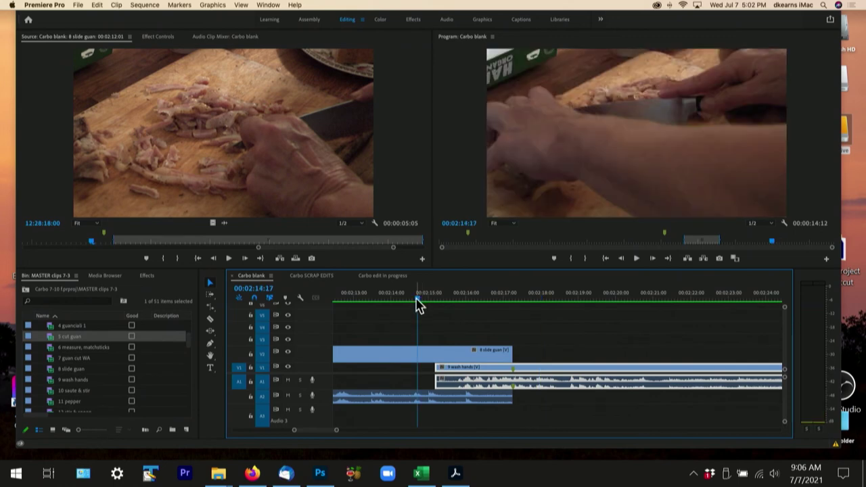
key(space)
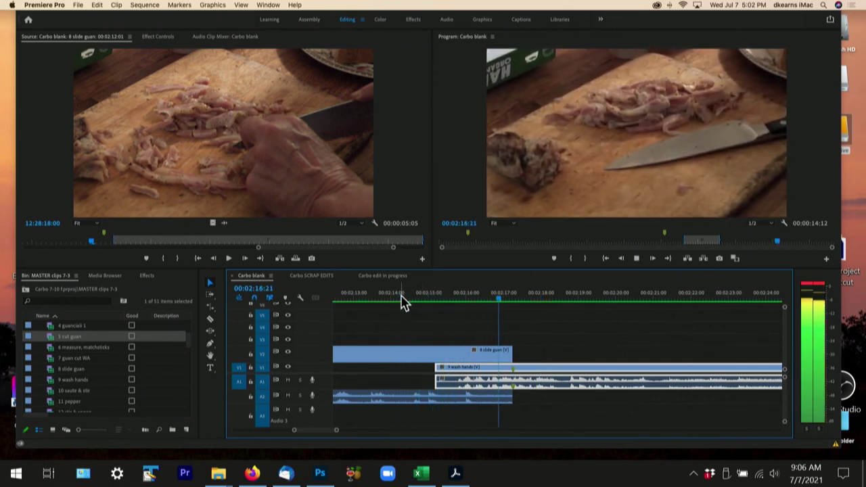
key(space)
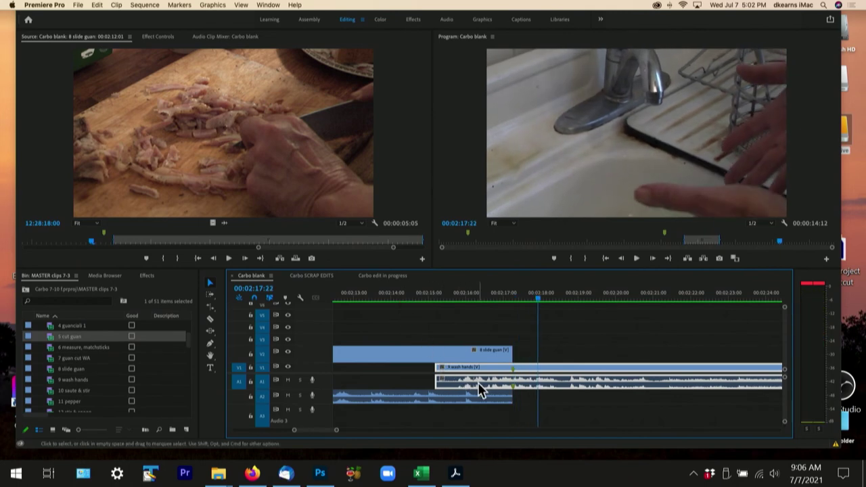
click(477, 300)
key(space)
click(501, 302)
key(space)
Nudge 9 wash hands slightly later and replay the overlap from about 02:15
drag(484, 387, 496, 387)
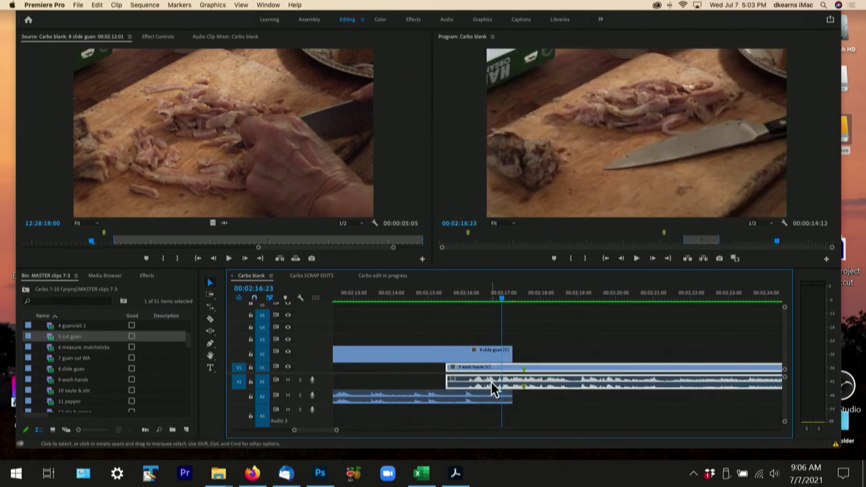
click(427, 295)
key(space)
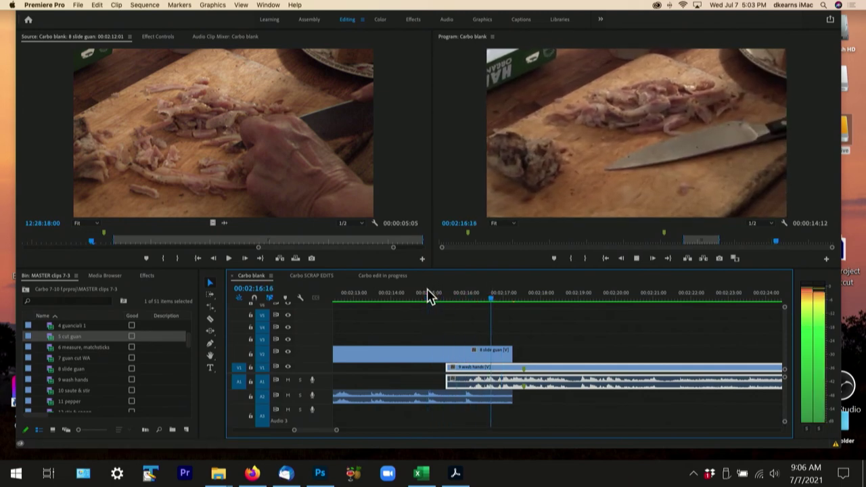
key(space)
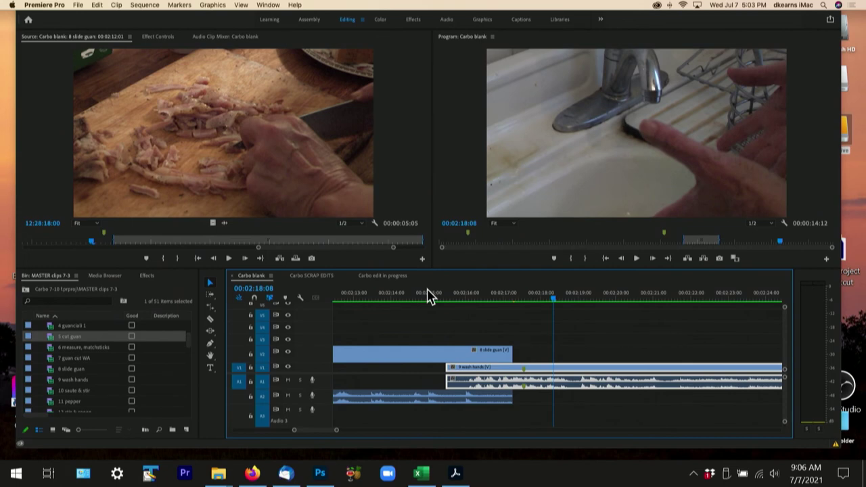
key(space)
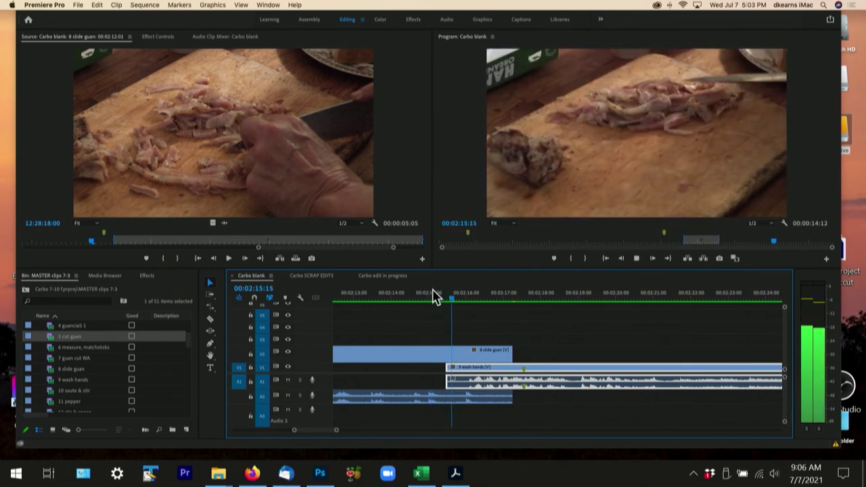
key(space)
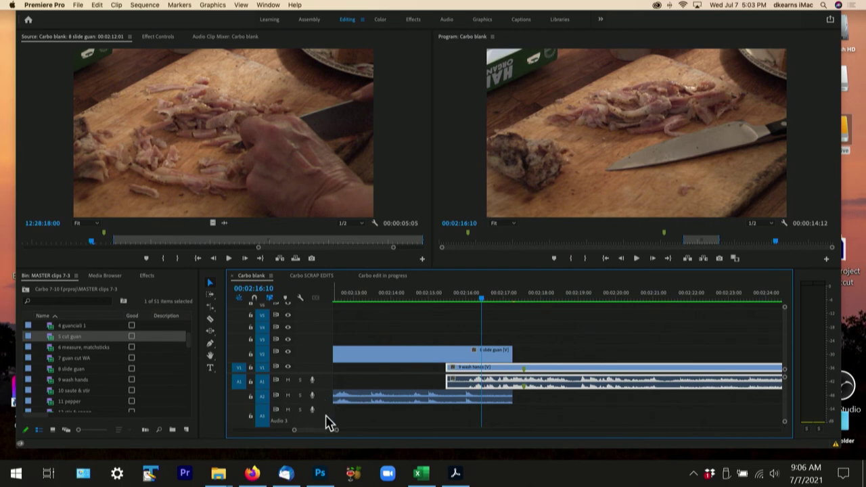
Keyframe the 8 slide guan audio on A2 to fade down to -28.7 dB at its end
drag(323, 400, 341, 429)
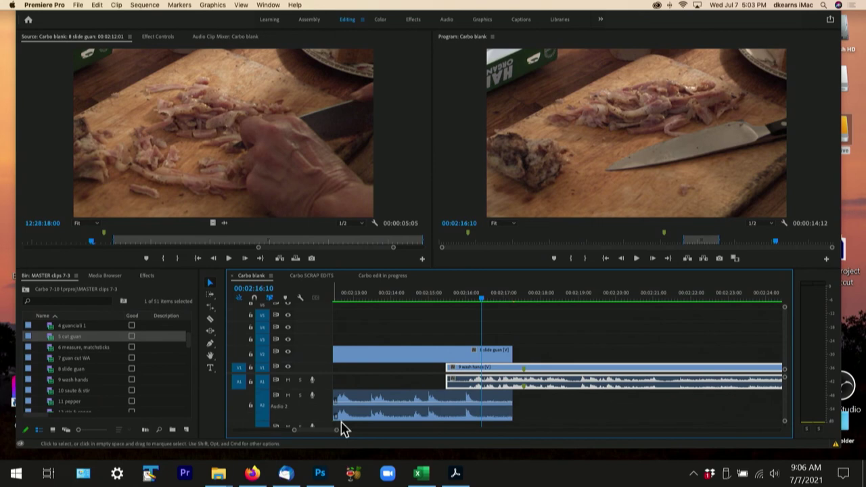
key(p)
click(445, 405)
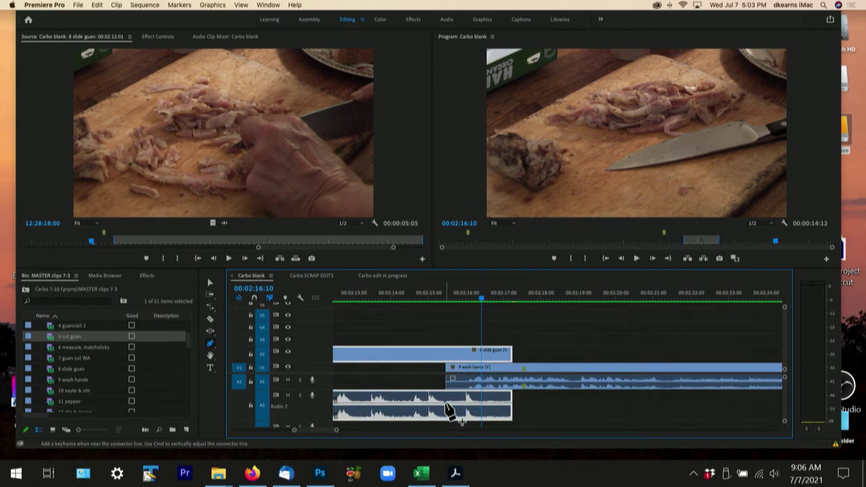
click(466, 400)
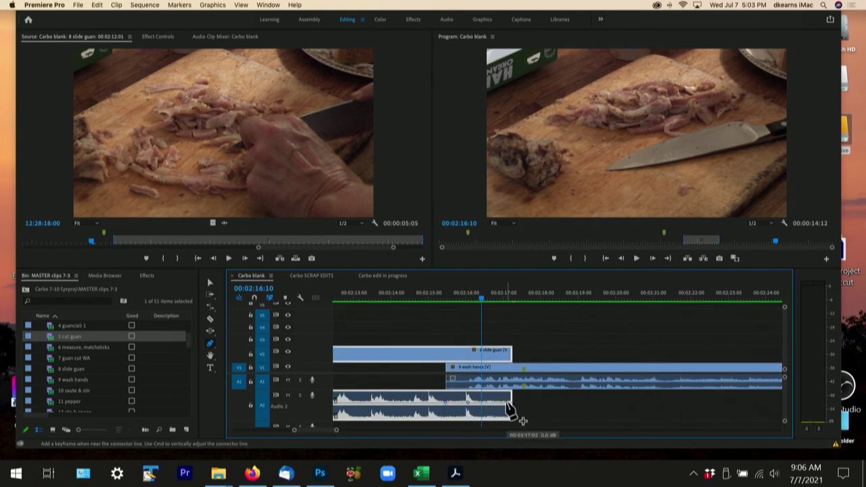
drag(466, 402, 506, 401)
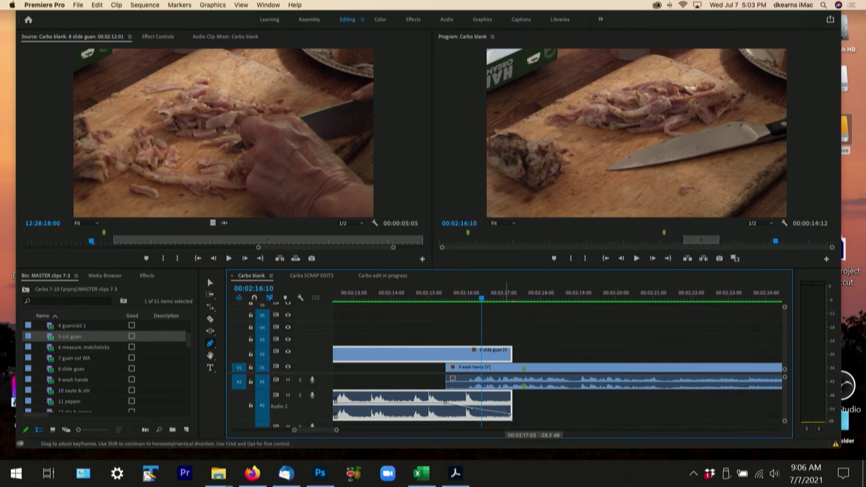
click(392, 296)
key(space)
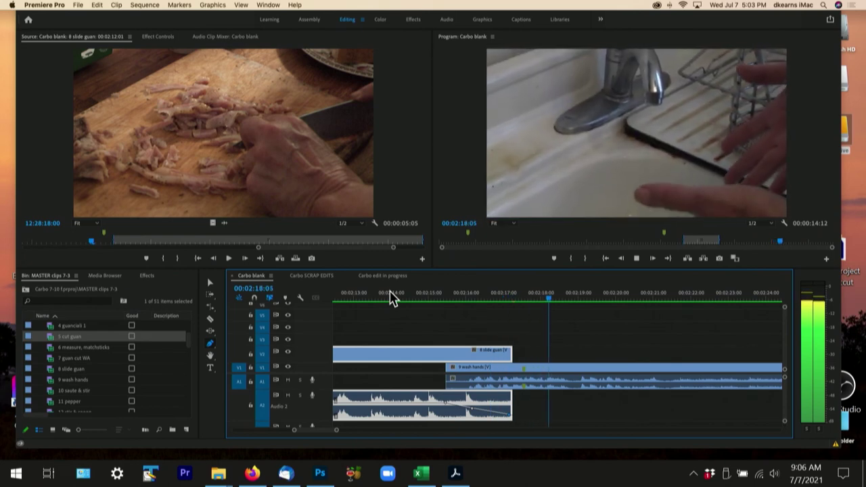
key(space)
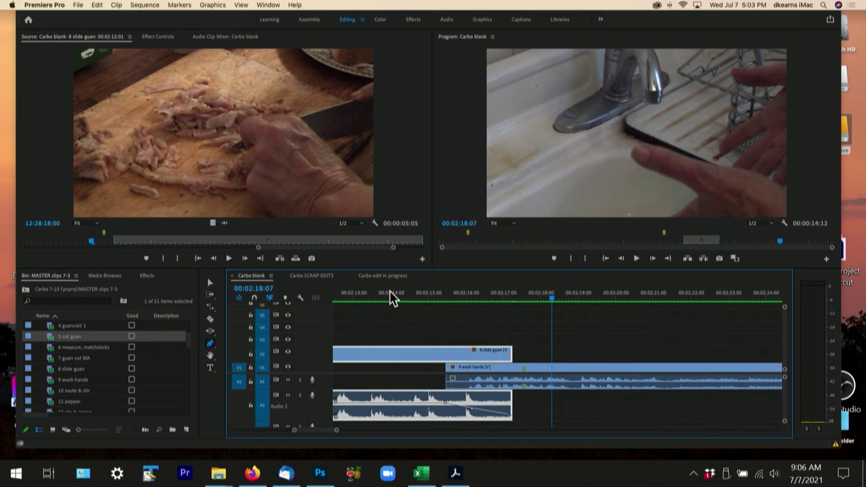
click(415, 300)
key(space)
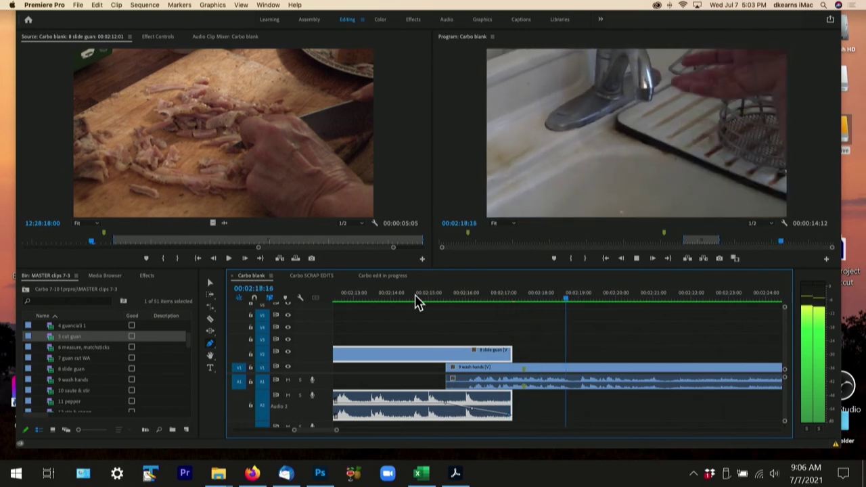
key(space)
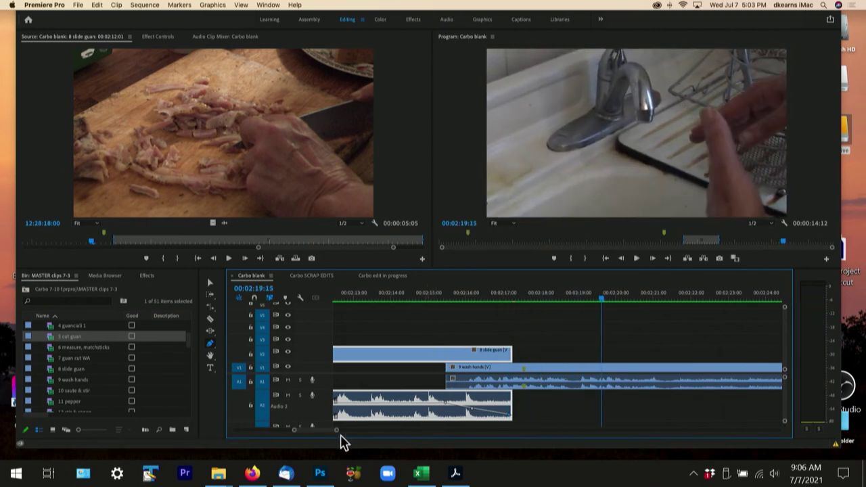
Trim 9 wash hands to end at 00:02:30:05 and add 10 saute & stir on V2 after it
drag(337, 436, 374, 437)
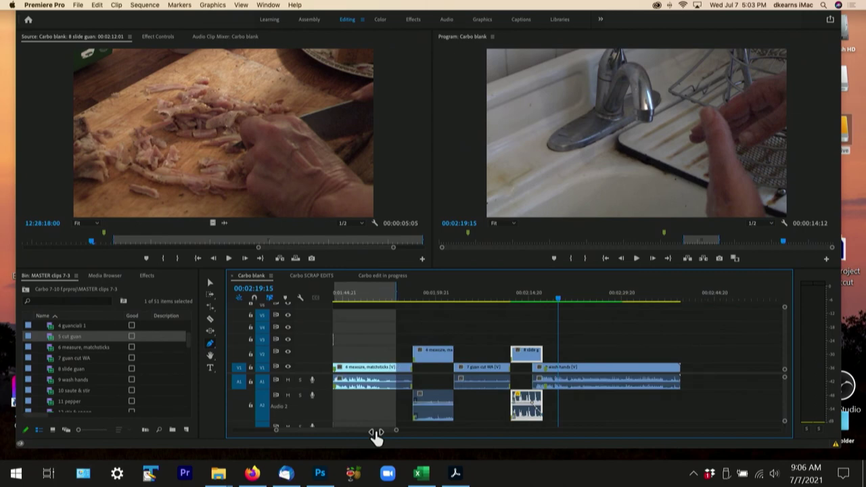
drag(558, 302, 615, 306)
key(space)
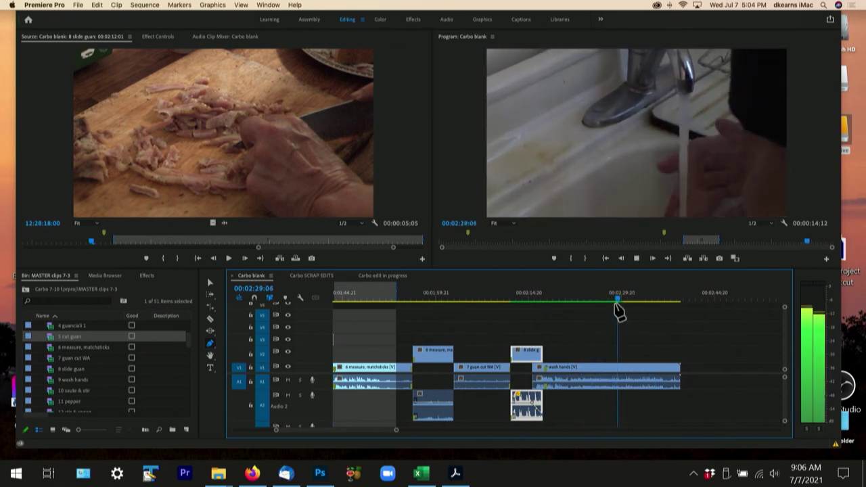
key(space)
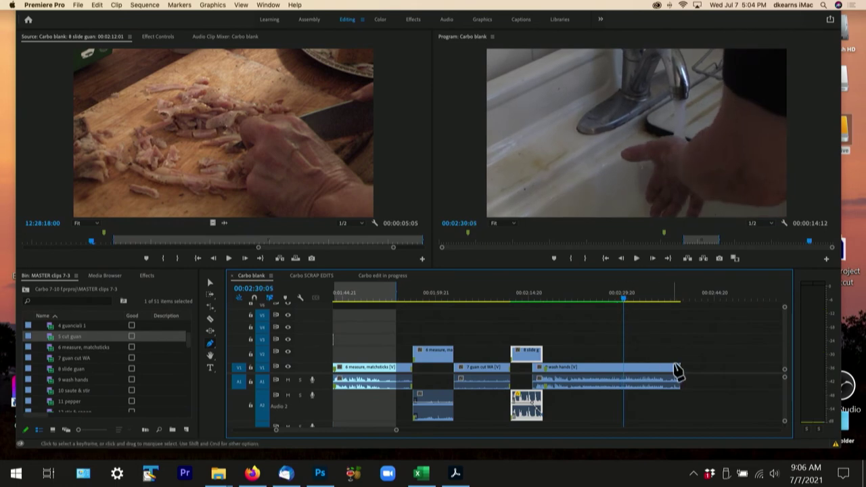
drag(679, 368, 618, 367)
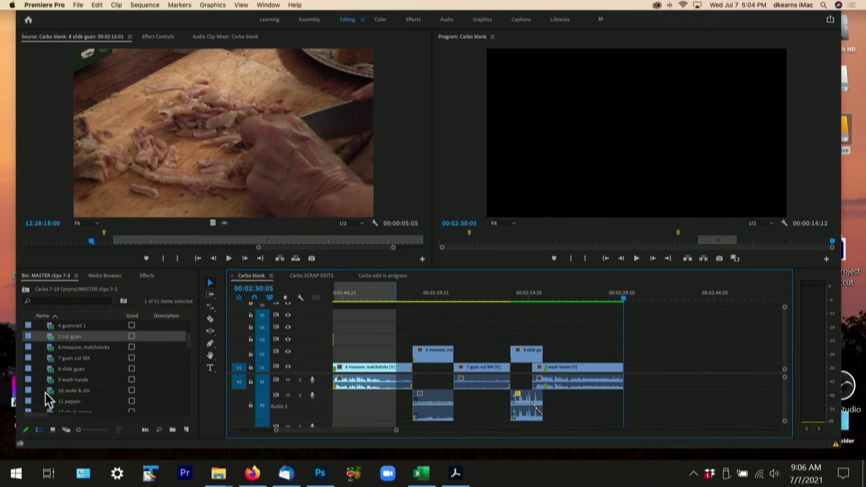
drag(50, 397, 623, 355)
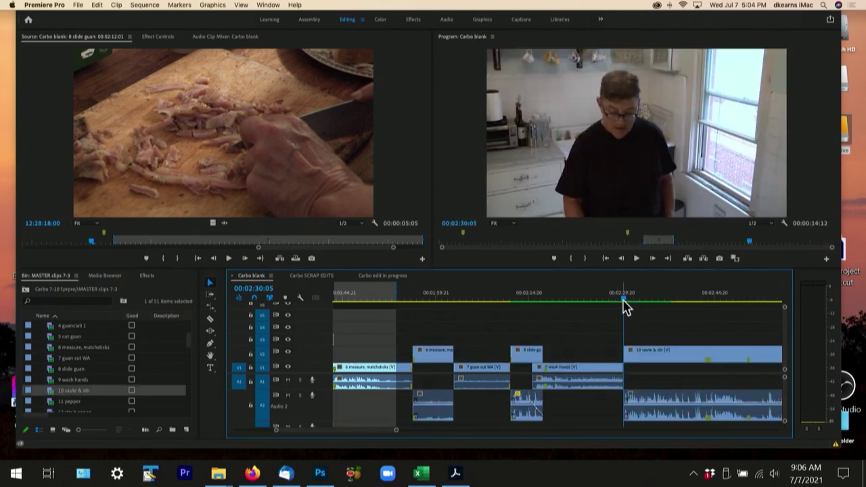
Replay the wash hands to saute & stir join from 02:29:00 and zoom in on the cut
click(610, 305)
key(space)
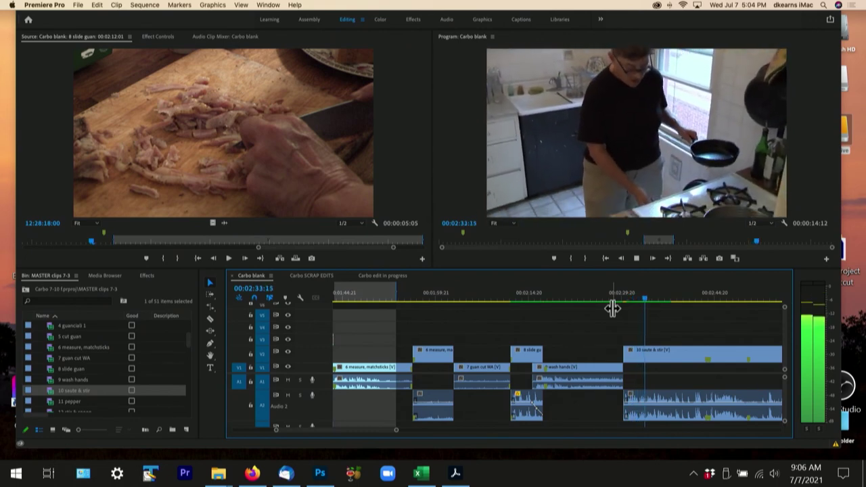
key(space)
click(616, 302)
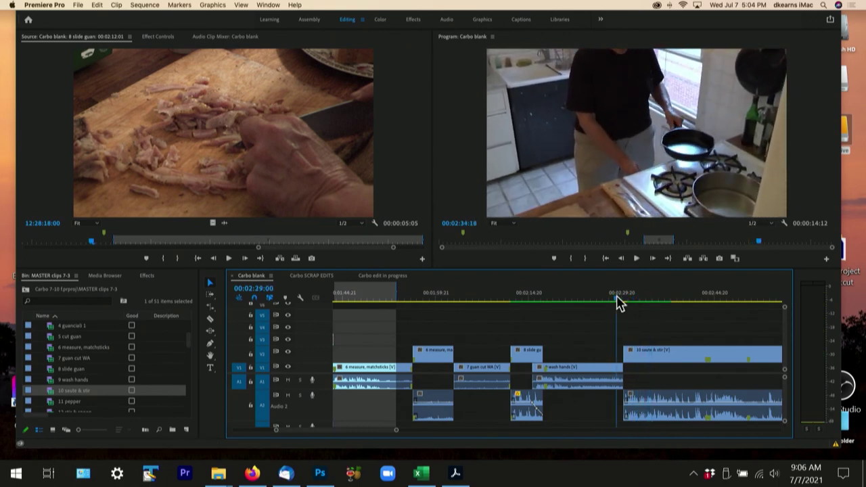
key(space)
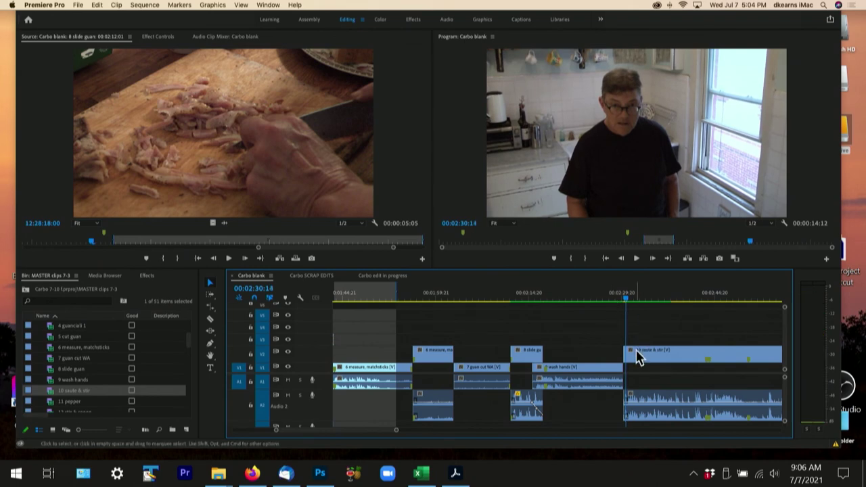
key(=)
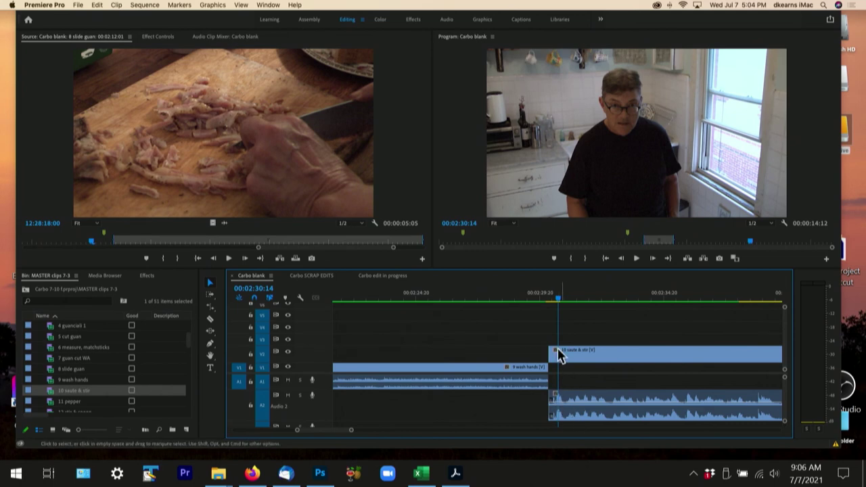
Trim the saute & stir audio on A2 to start slightly later and replay the cut
click(547, 300)
key(space)
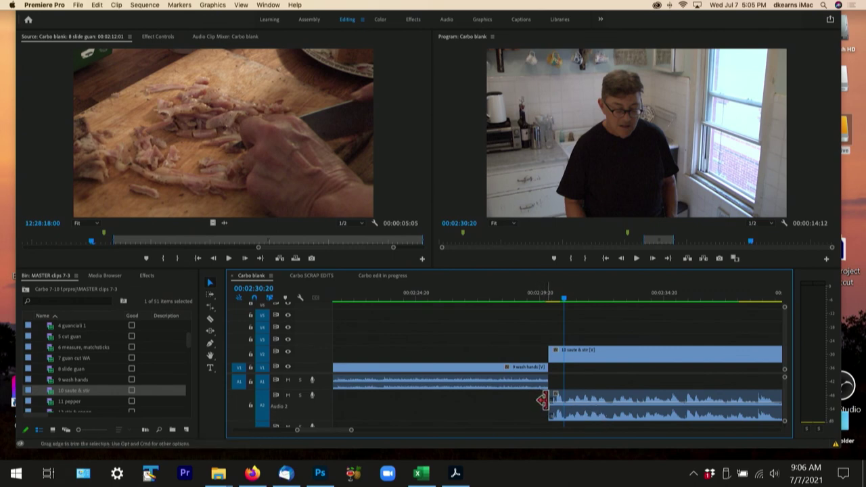
drag(544, 401, 564, 402)
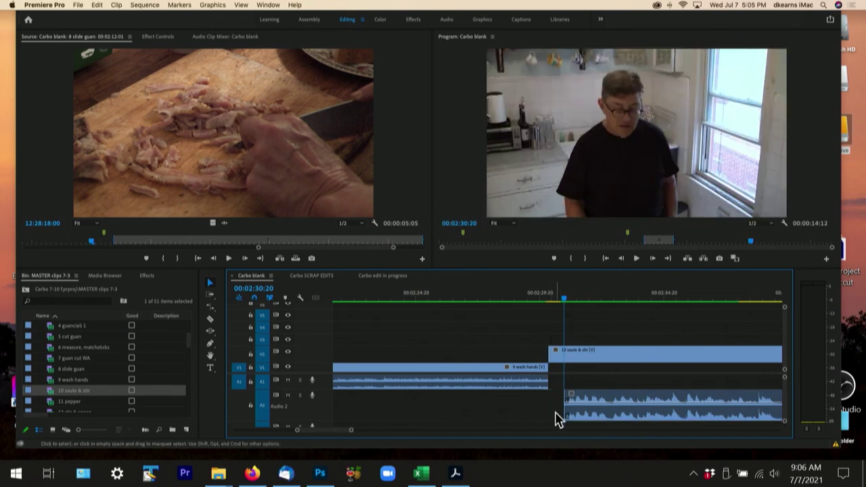
click(512, 298)
key(space)
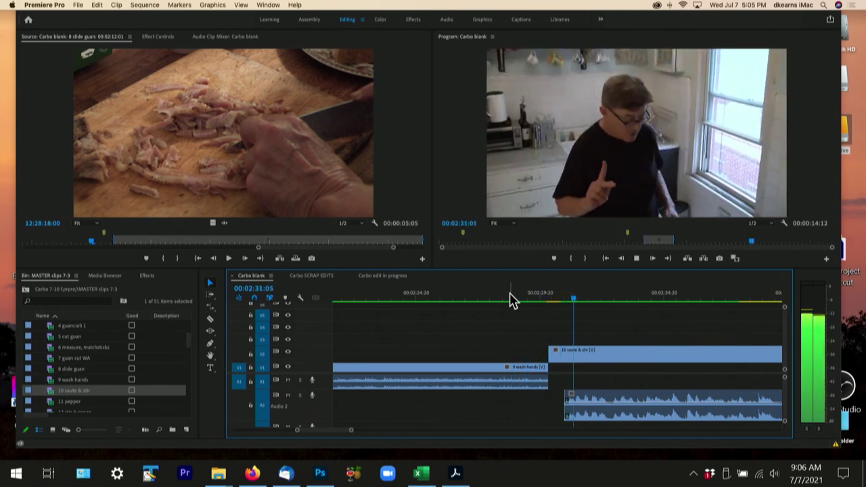
key(space)
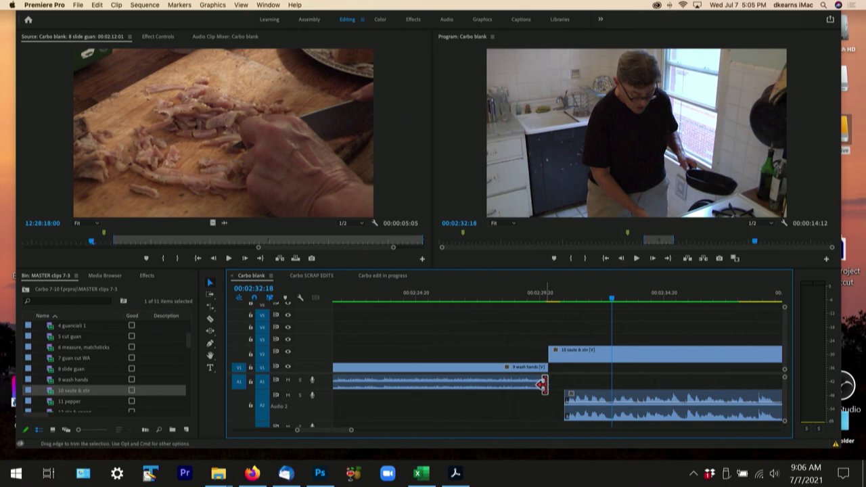
Extend the wash-hands audio on A1 past its video to about 00:02:32, overlapping saute & stir
drag(543, 384, 593, 384)
click(499, 298)
key(space)
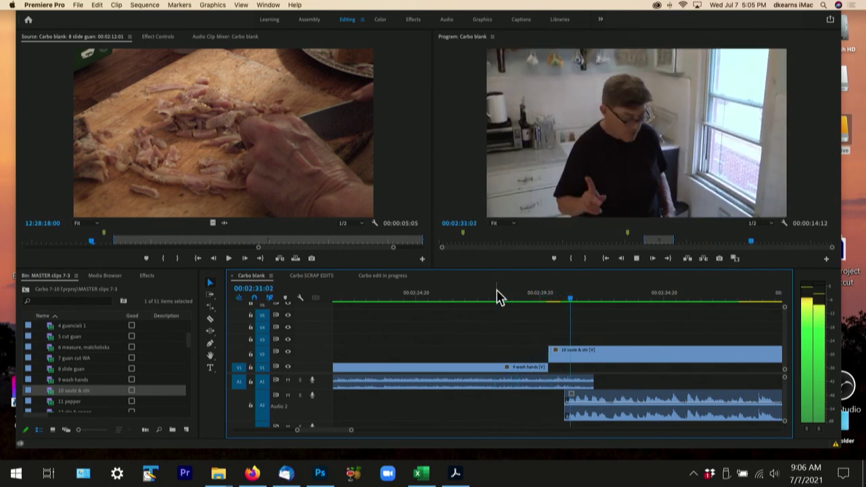
key(space)
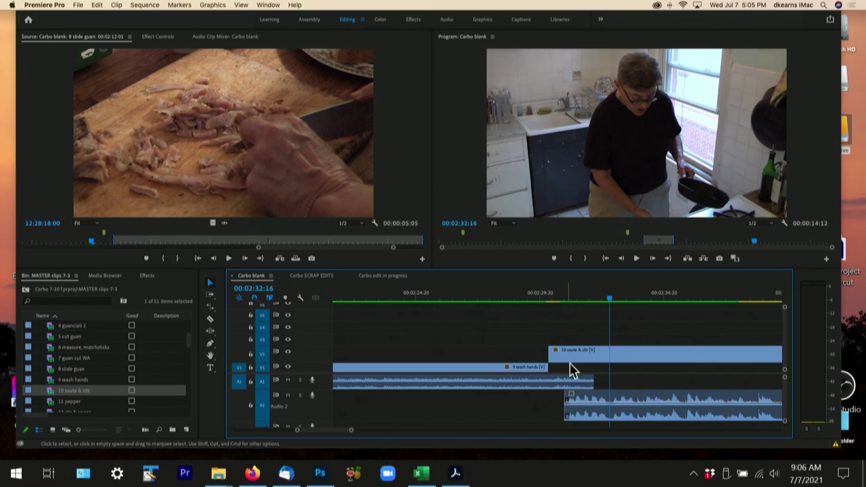
drag(590, 380, 605, 380)
click(514, 297)
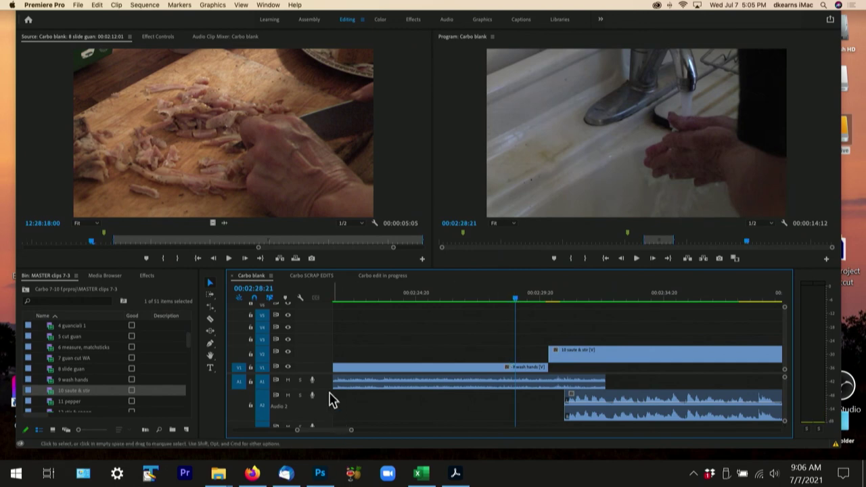
Add volume keyframes on the A1 wash-hands audio so it fades down at its end
drag(316, 387, 319, 408)
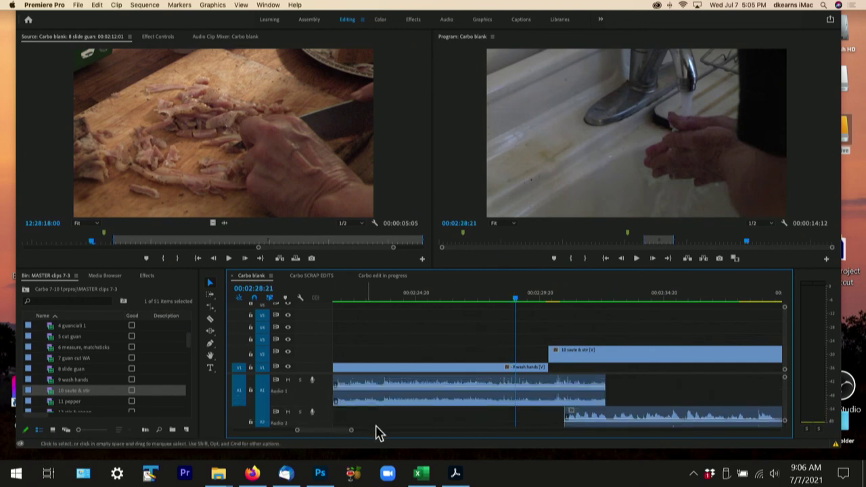
key(p)
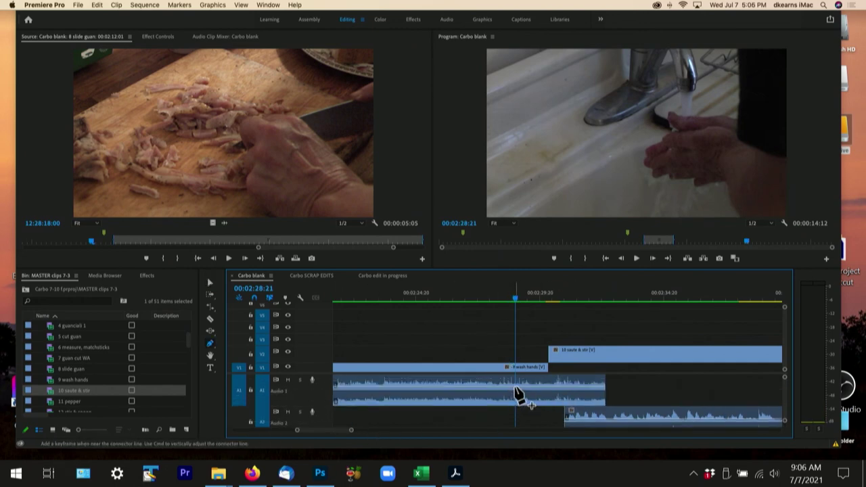
click(544, 395)
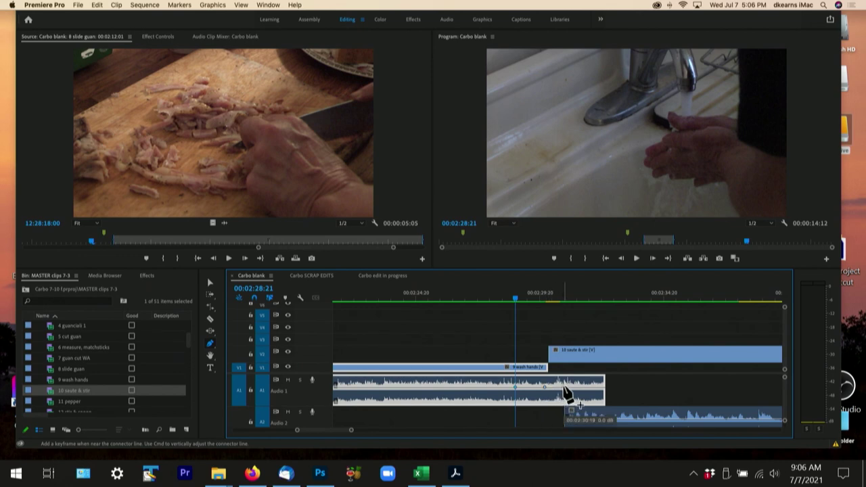
click(587, 387)
drag(603, 389, 604, 404)
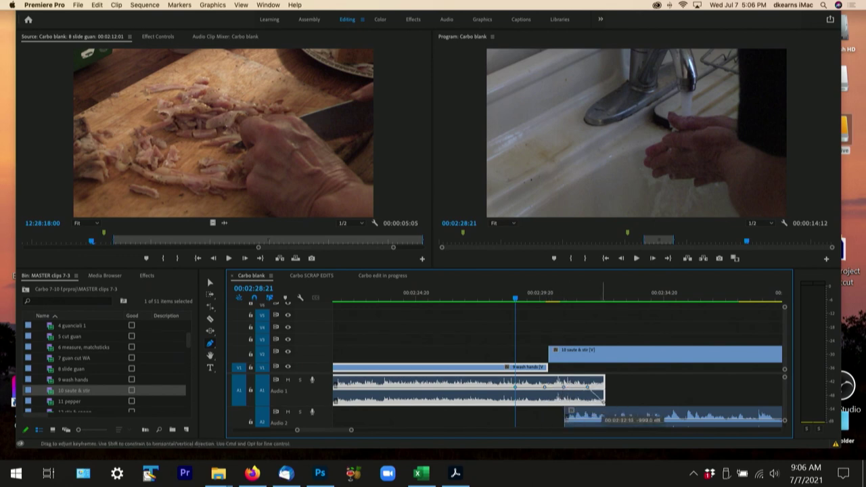
click(563, 386)
drag(586, 388, 542, 389)
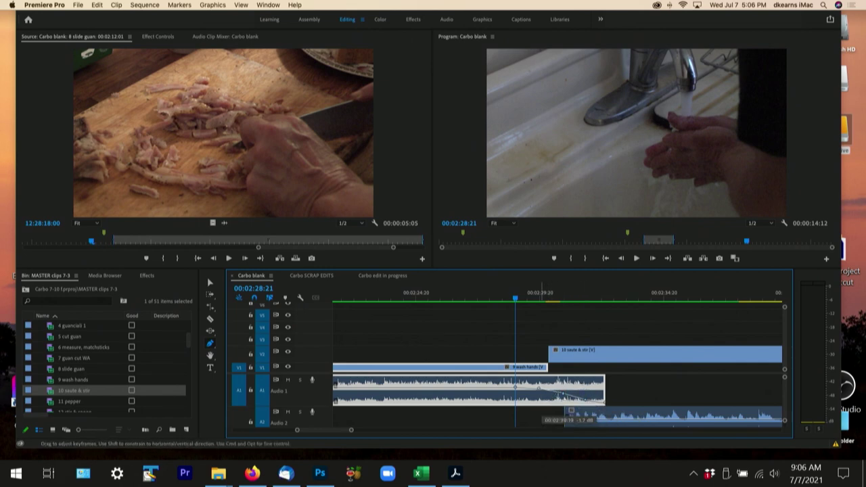
Play back the audio crossfade across the cut, then return to the Selection tool
click(475, 295)
key(space)
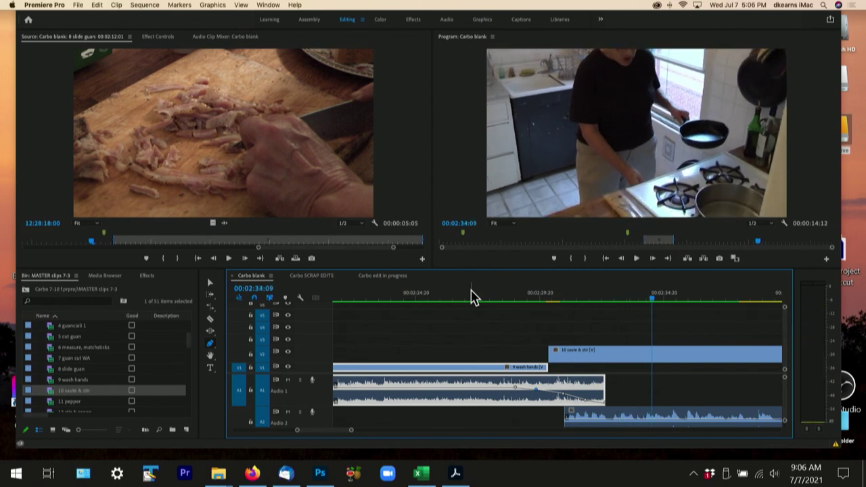
click(538, 300)
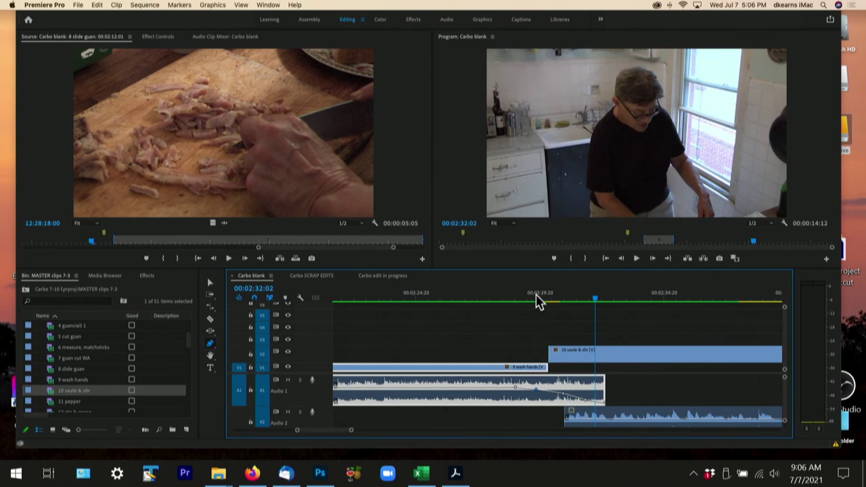
click(548, 300)
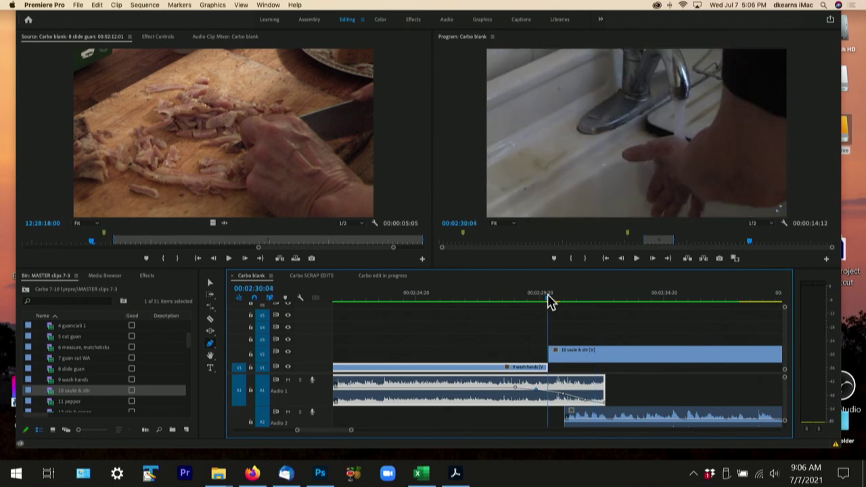
key(space)
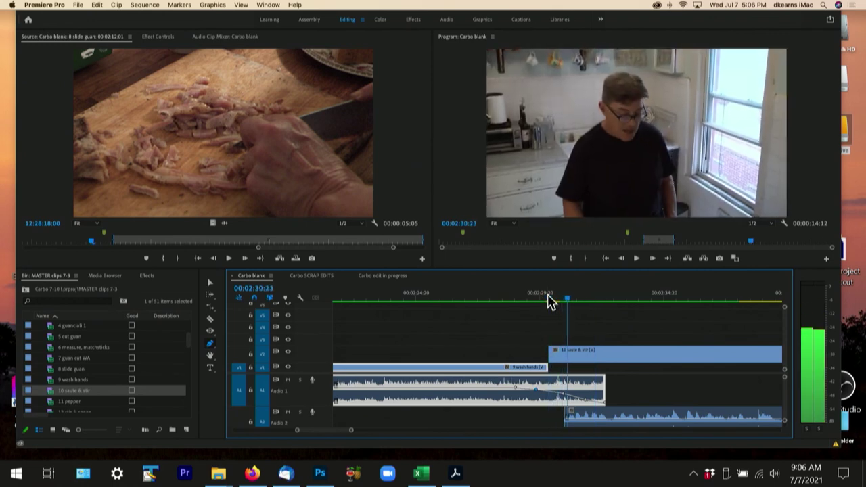
key(j)
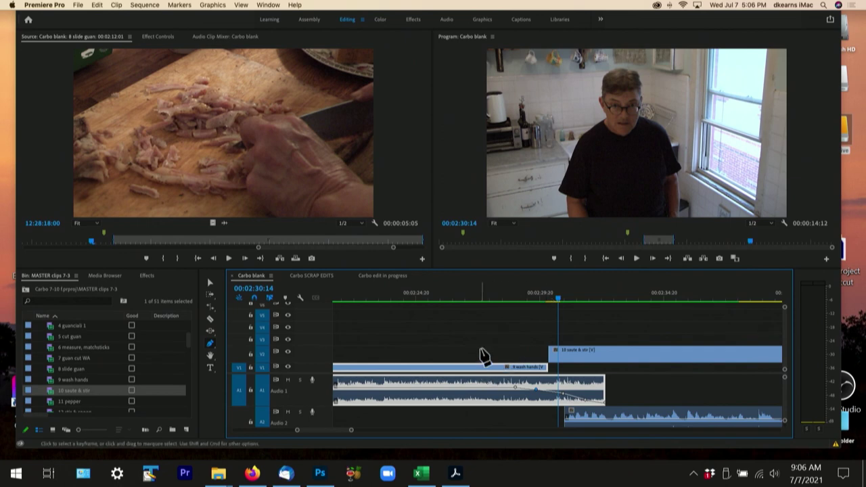
key(v)
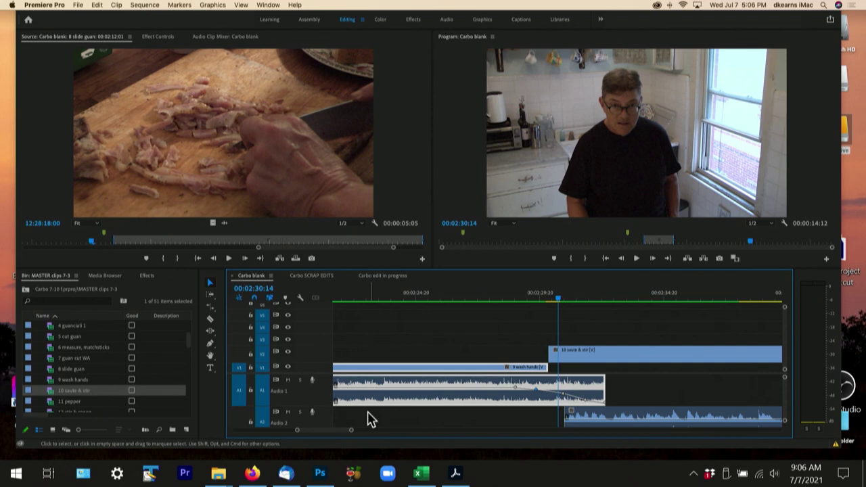
Trim the start of the 9 wash hands video later and move it up to V3
drag(351, 431, 372, 431)
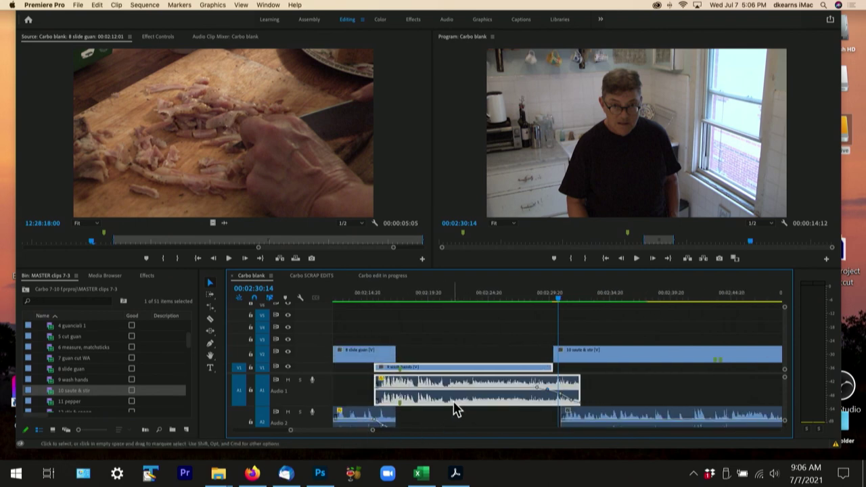
click(459, 355)
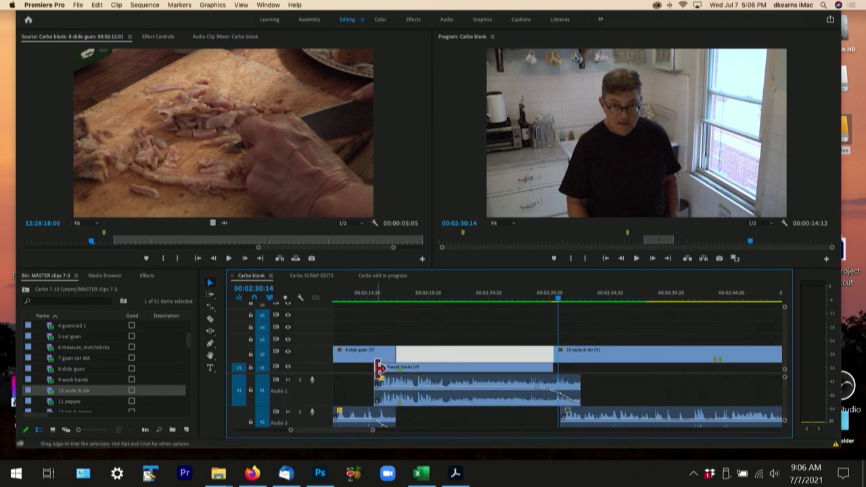
drag(379, 367, 430, 338)
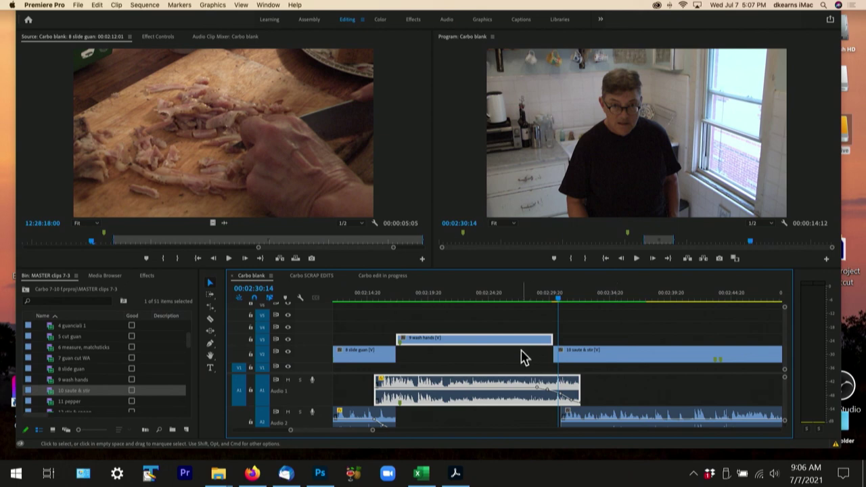
drag(485, 347, 494, 346)
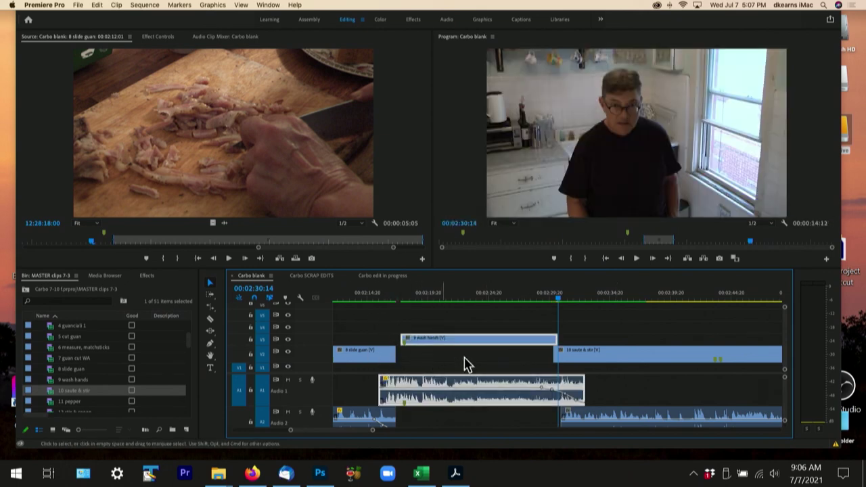
click(544, 302)
key(space)
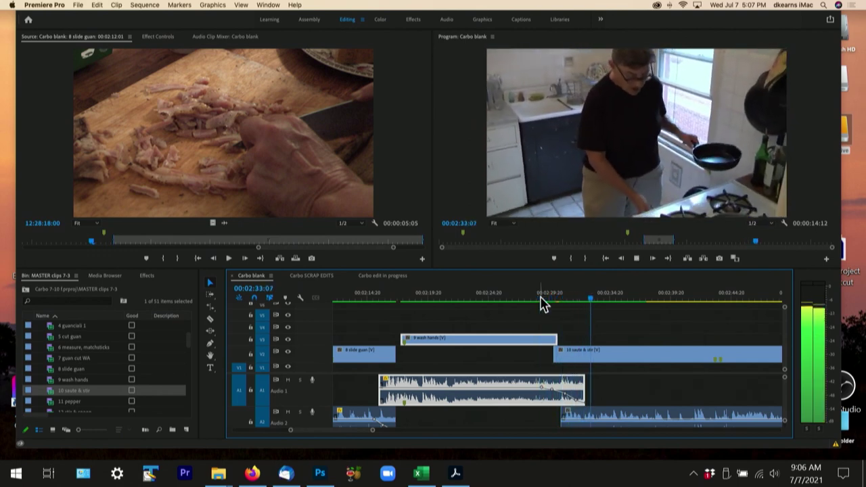
key(space)
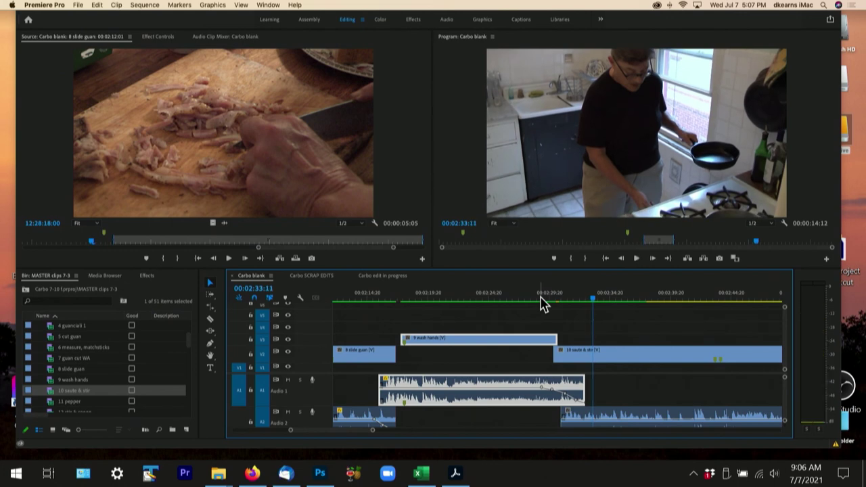
Shift 9 wash hands and all following clips slightly earlier with Track Select Forward
key(a)
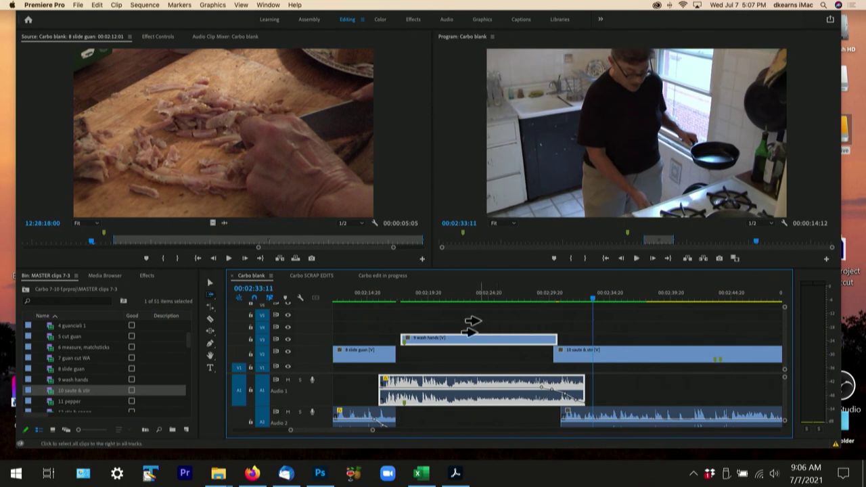
click(471, 322)
mouse_move(452, 351)
mouse_down()
mouse_move(466, 352)
mouse_move(447, 352)
mouse_up()
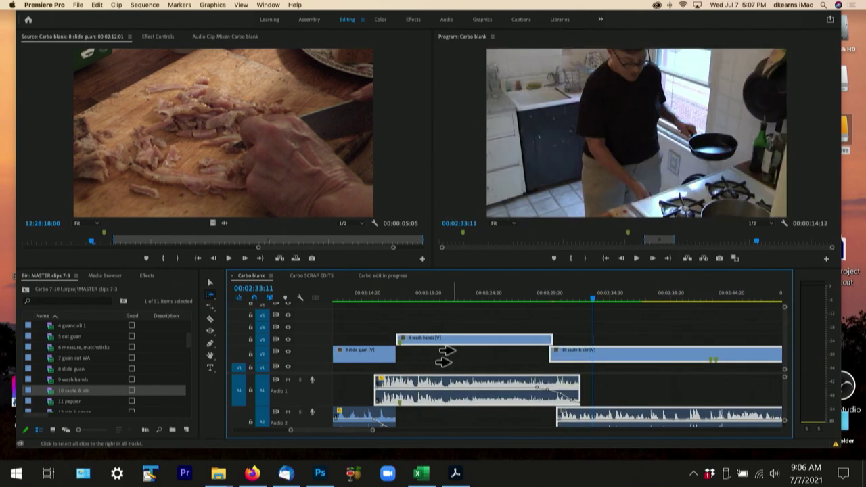
key(v)
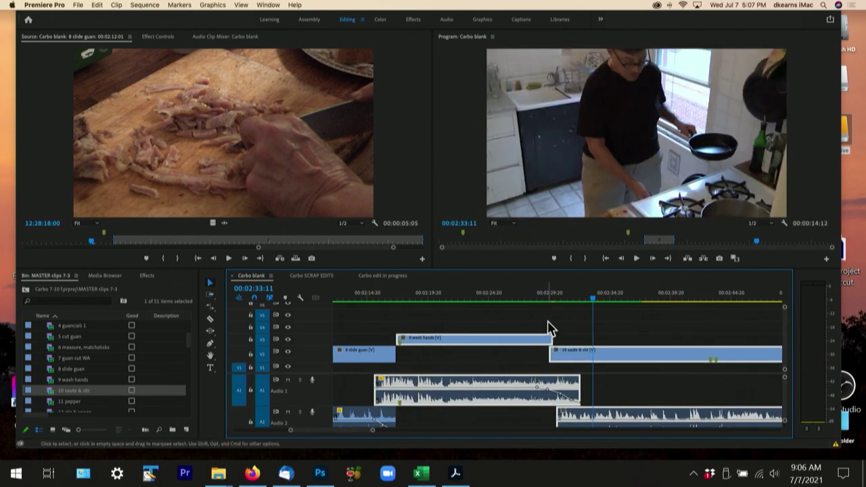
click(553, 327)
key(space)
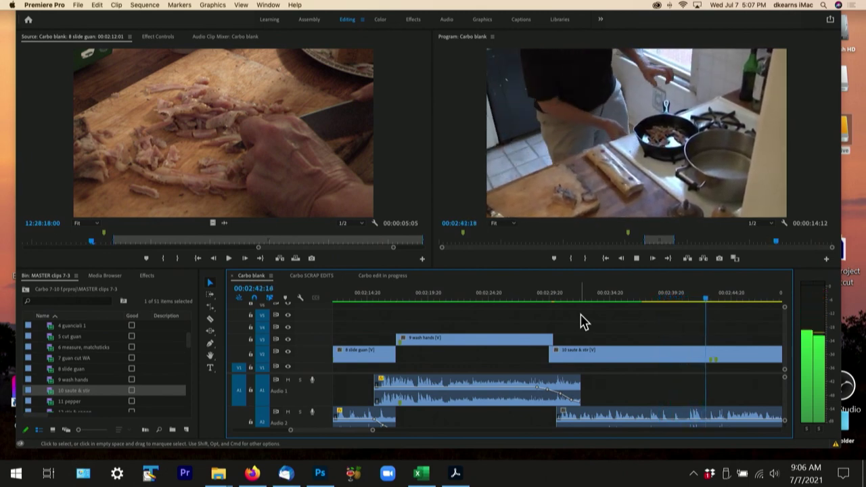
key(space)
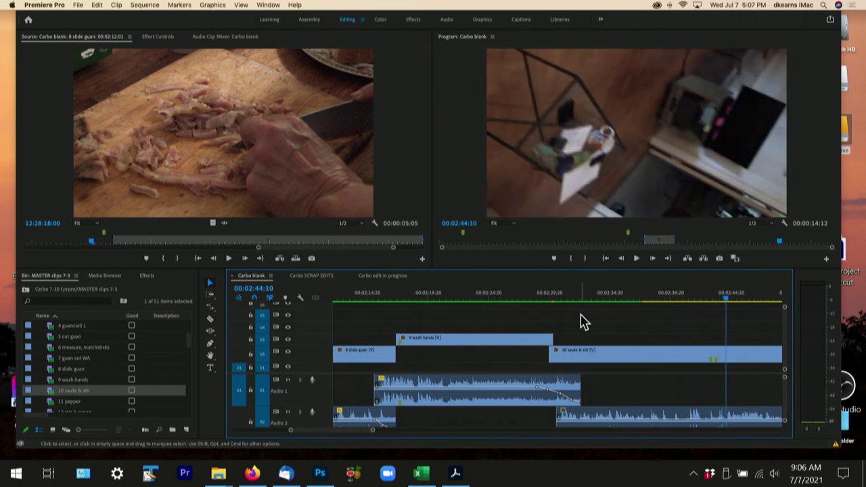